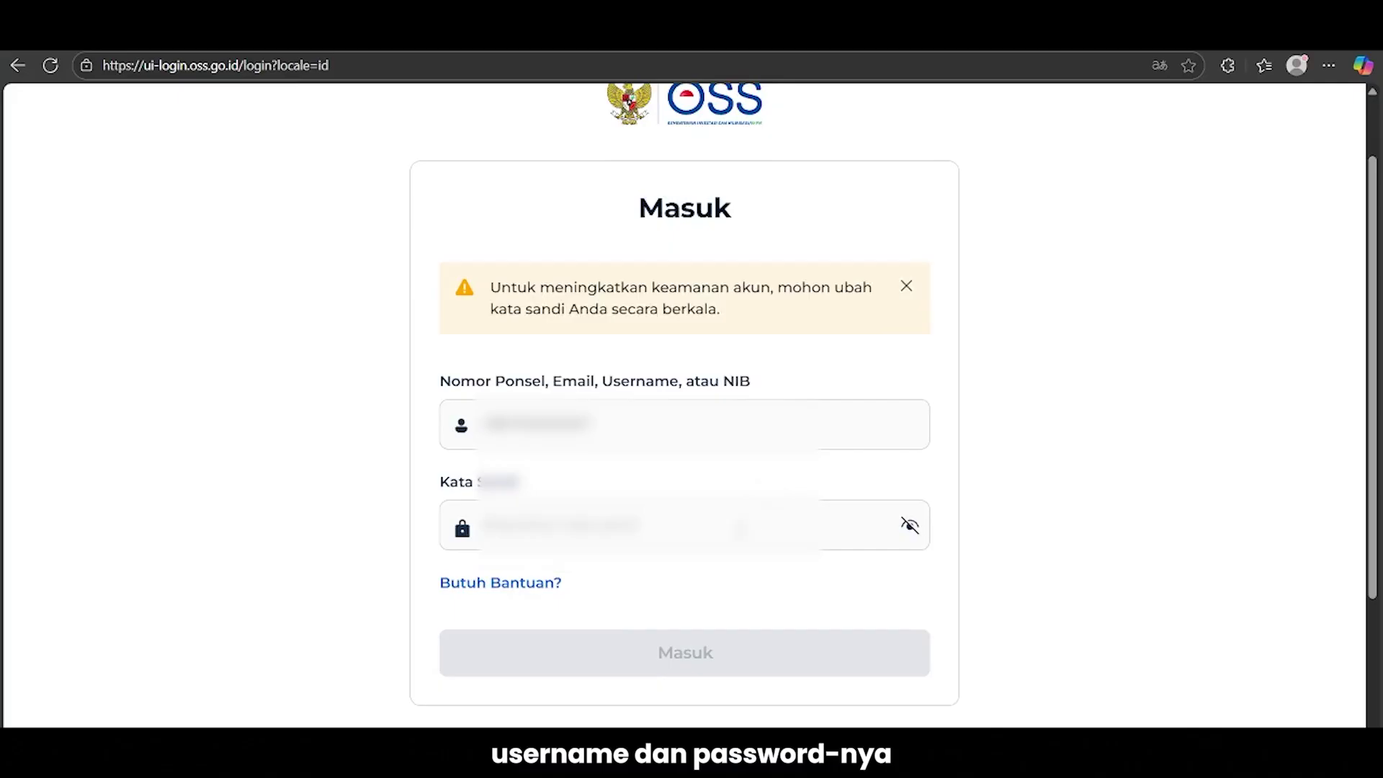
Finish entering the account password, sign in to OSS, and bring the NIB, Sertifikat Standar and Izin cards into view
{"action": "type", "text": "••"}
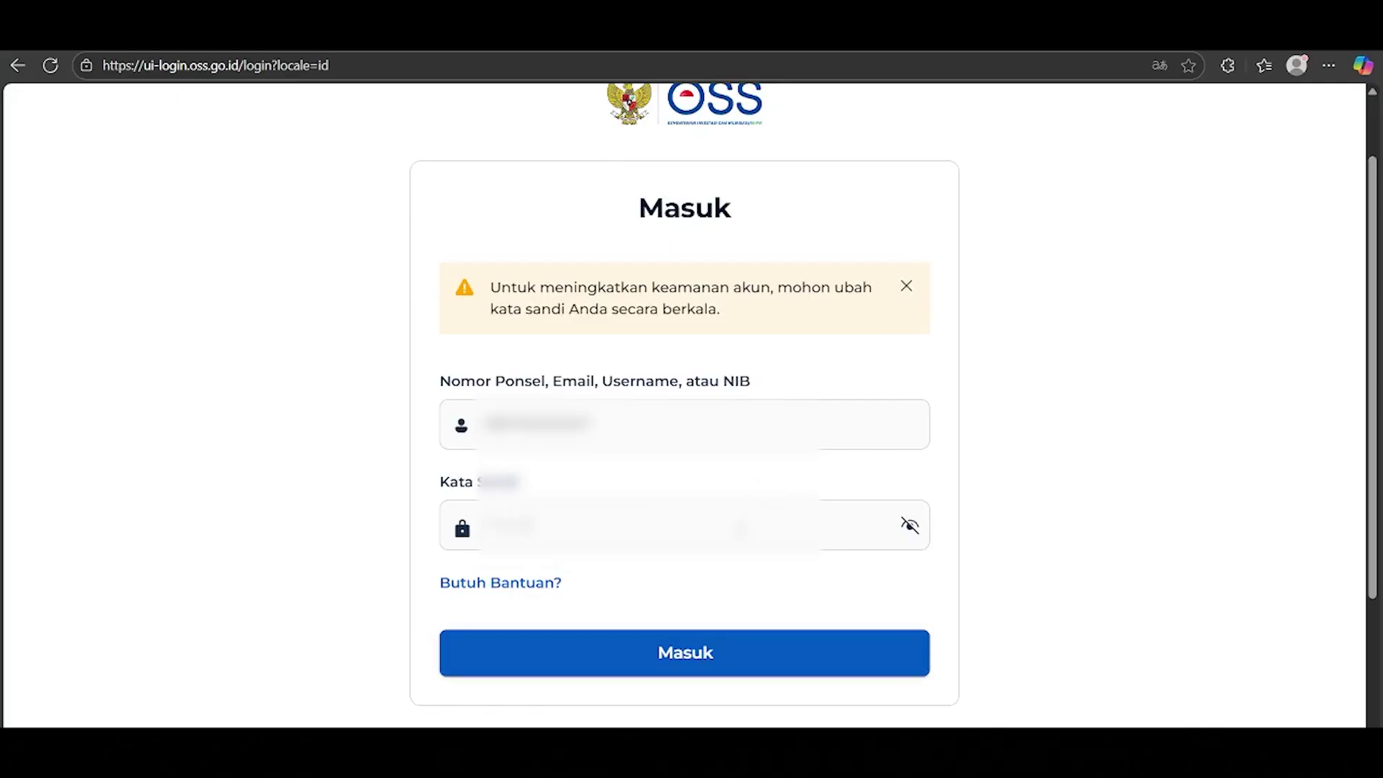
{"action": "left_click", "coordinate": [790, 646]}
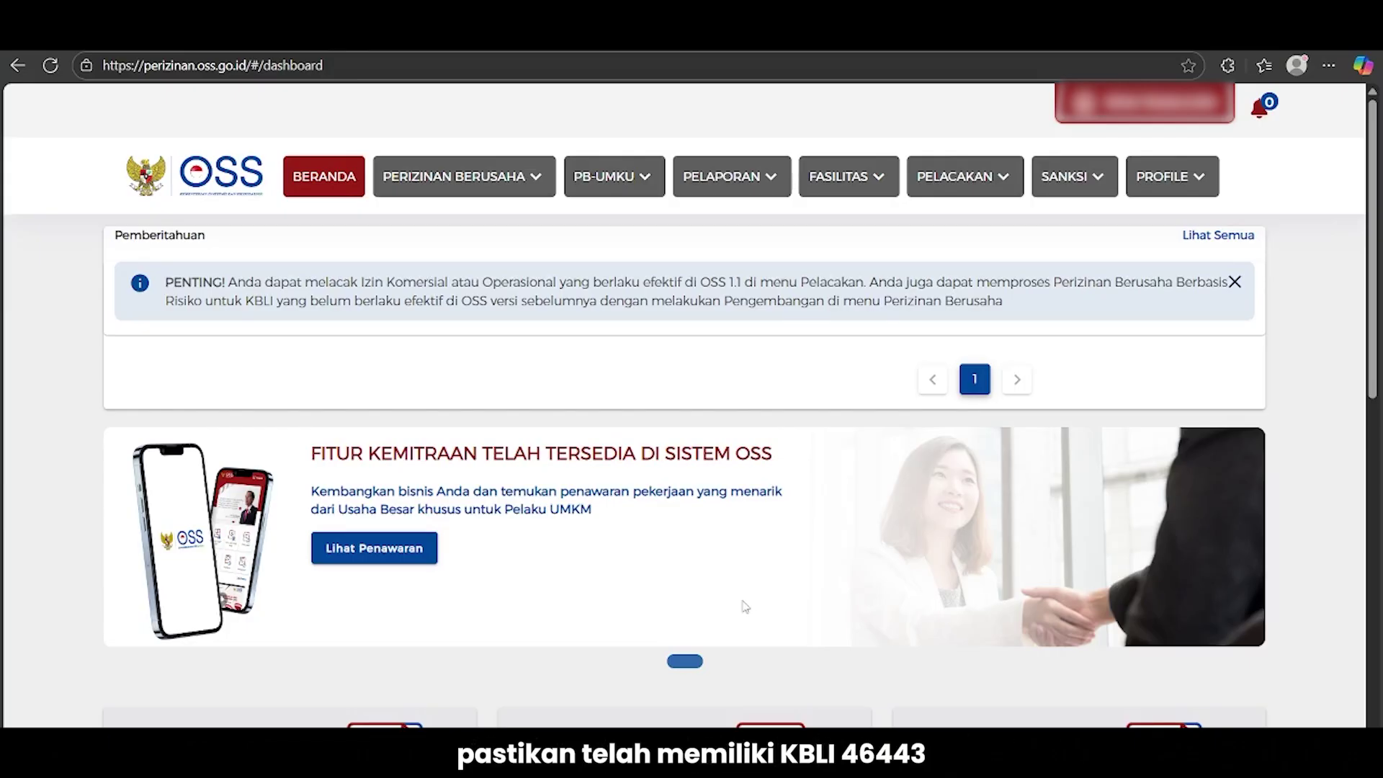
{"action": "scroll", "coordinate": [741, 605], "scroll_direction": "down", "scroll_amount": 2}
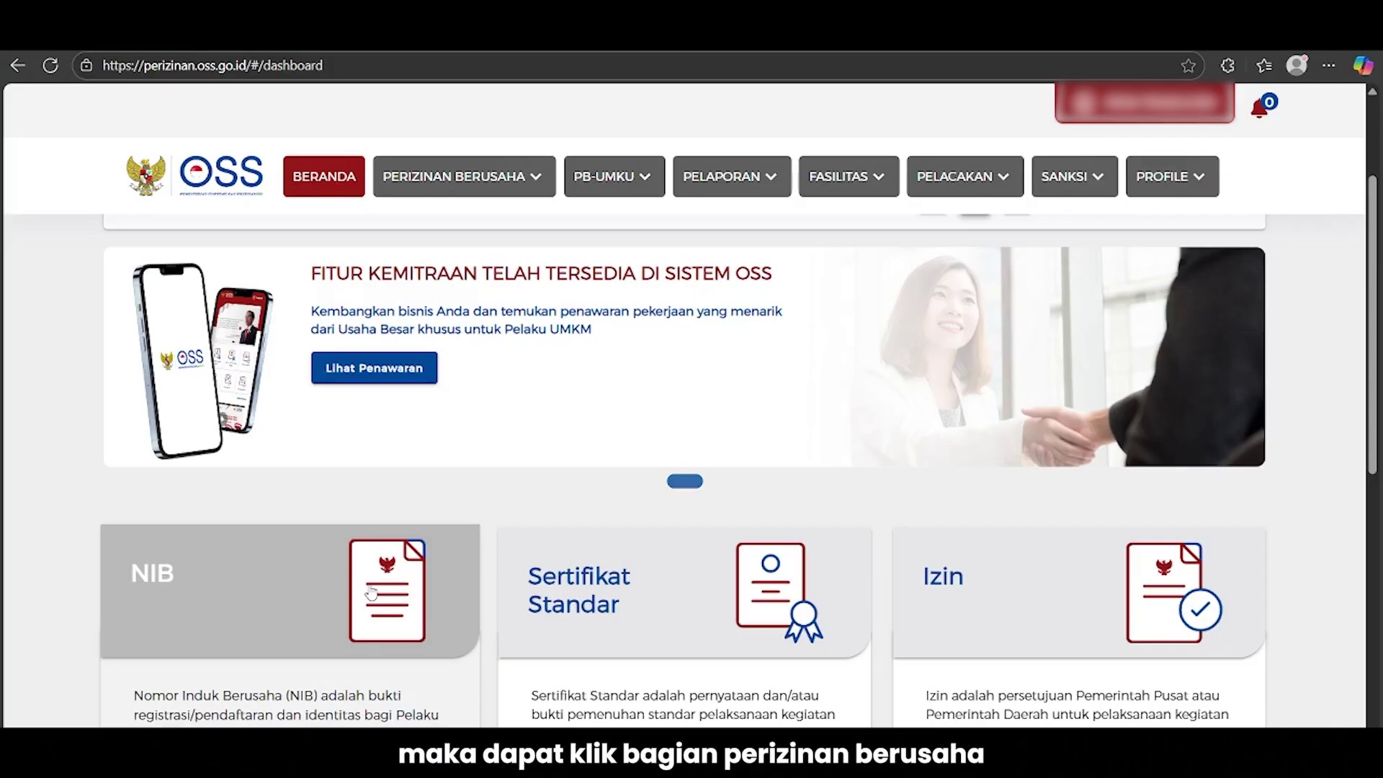
Start a PERIZINAN BERUSAHA > PENGEMBANGAN application, dismiss the NIB notice, and begin Tambah Bidang Usaha
{"action": "left_click", "coordinate": [470, 183]}
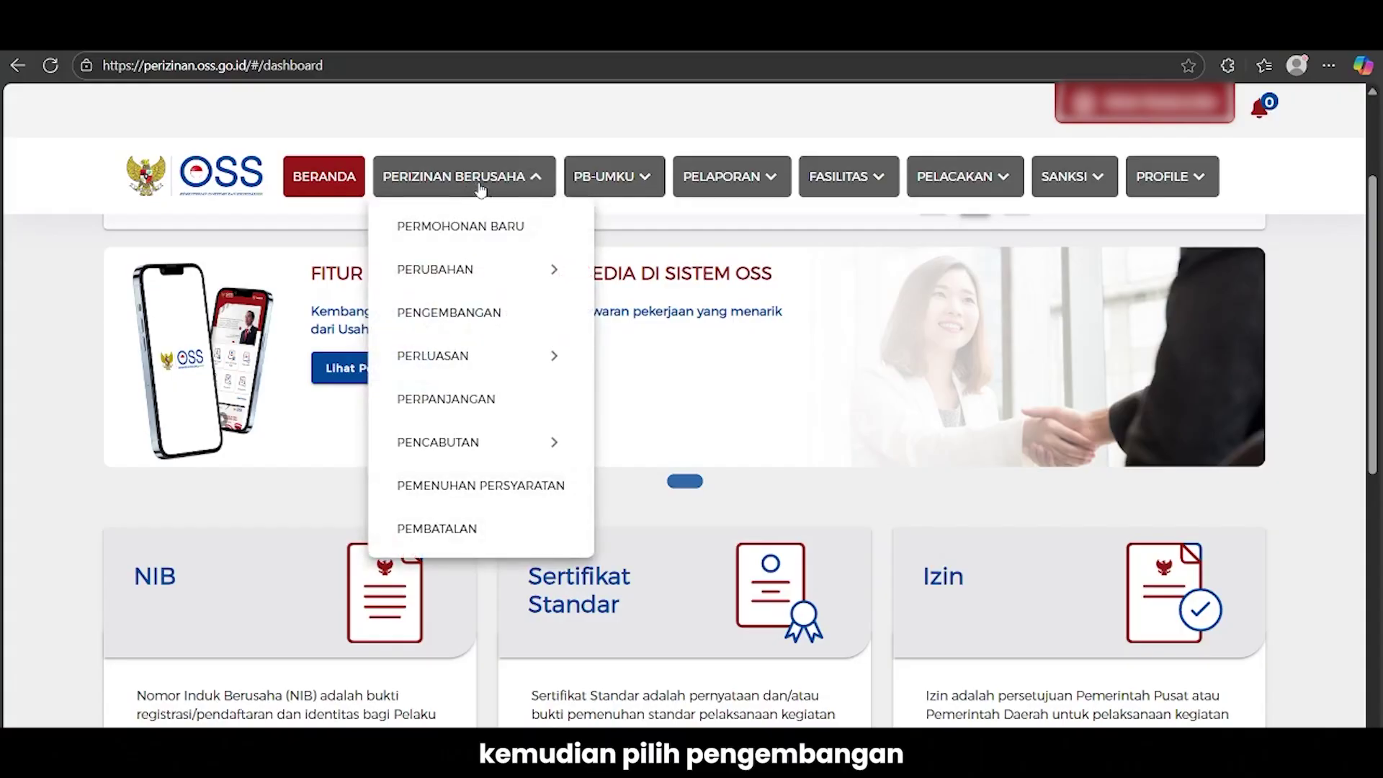
{"action": "left_click", "coordinate": [510, 311]}
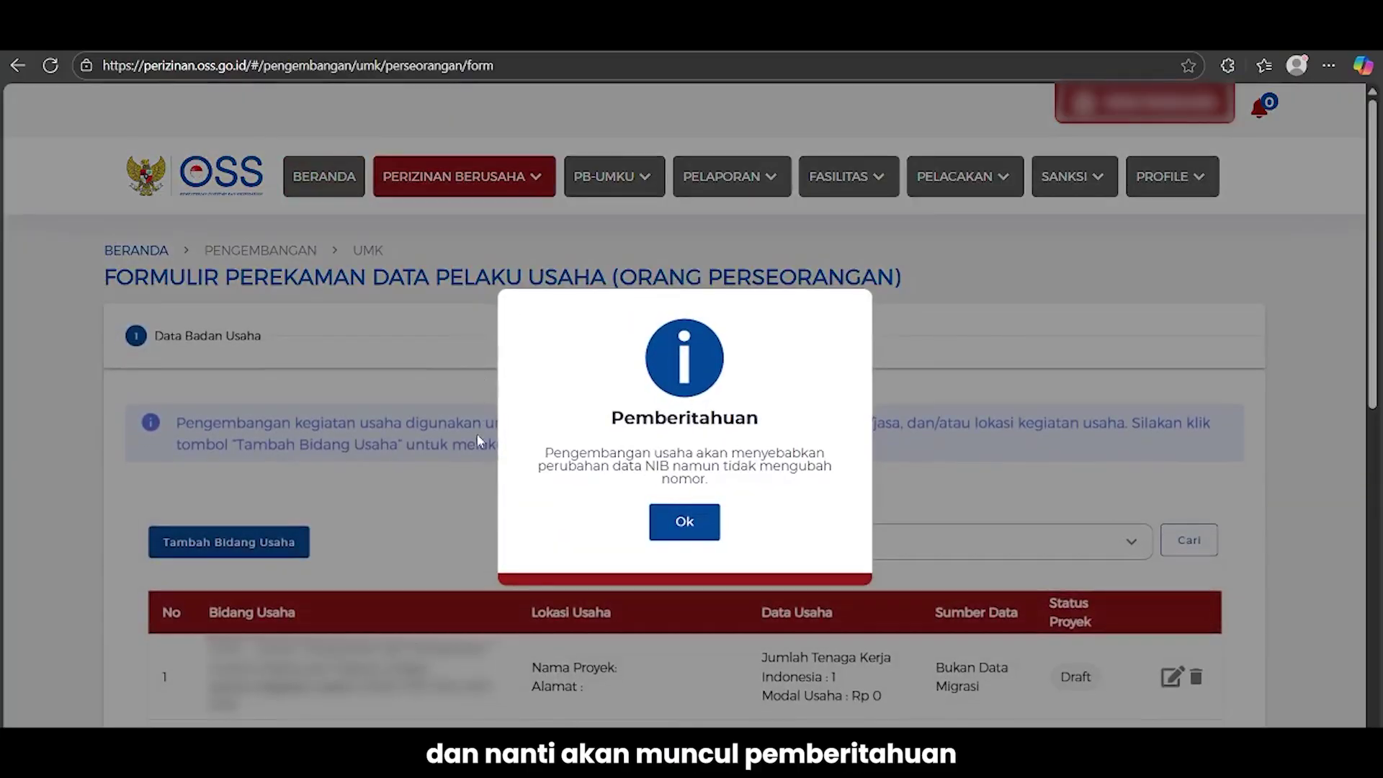
{"action": "left_click", "coordinate": [688, 522]}
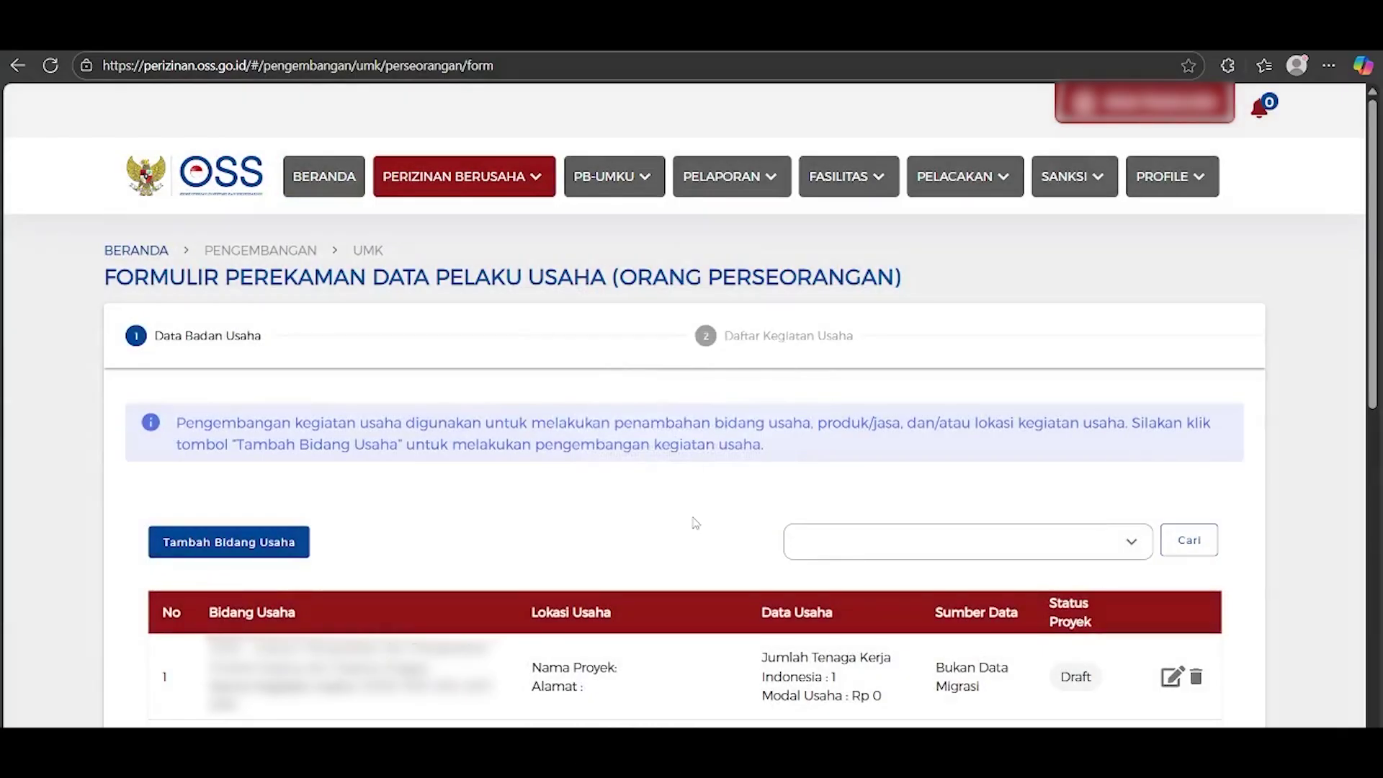
{"action": "scroll", "coordinate": [609, 554], "scroll_direction": "down", "scroll_amount": 1}
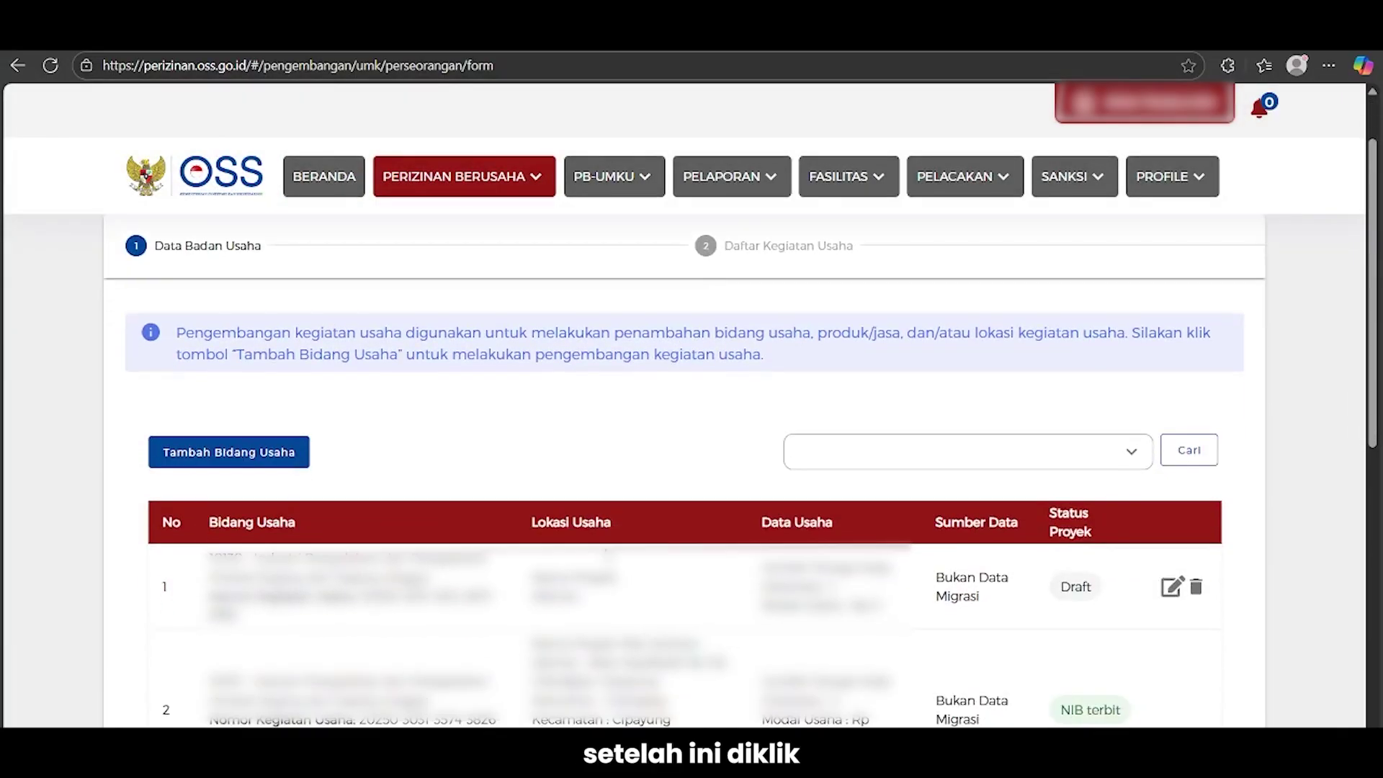
{"action": "left_click", "coordinate": [257, 454]}
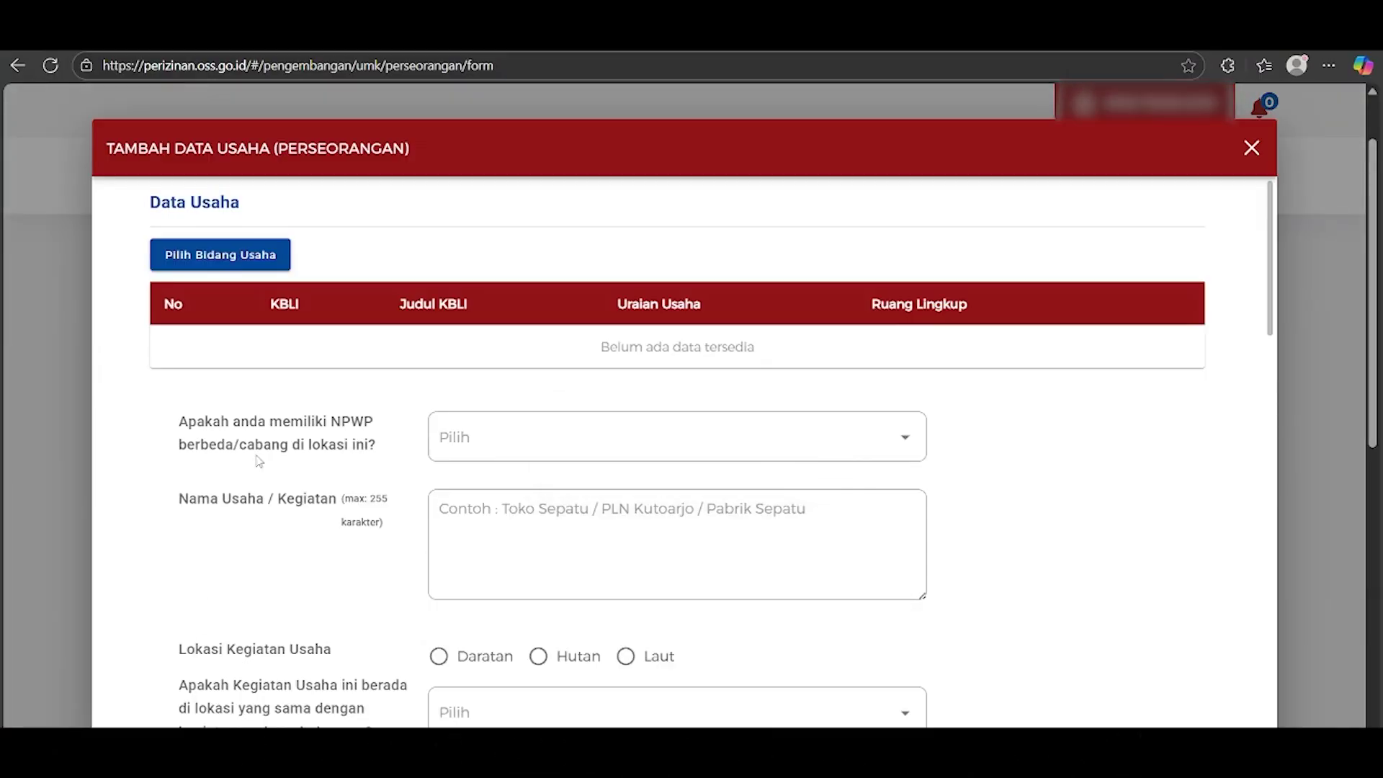
Add KBLI 46443 as the Utama activity with scope Pedagang besar kosmetika and save it
{"action": "left_click", "coordinate": [253, 265]}
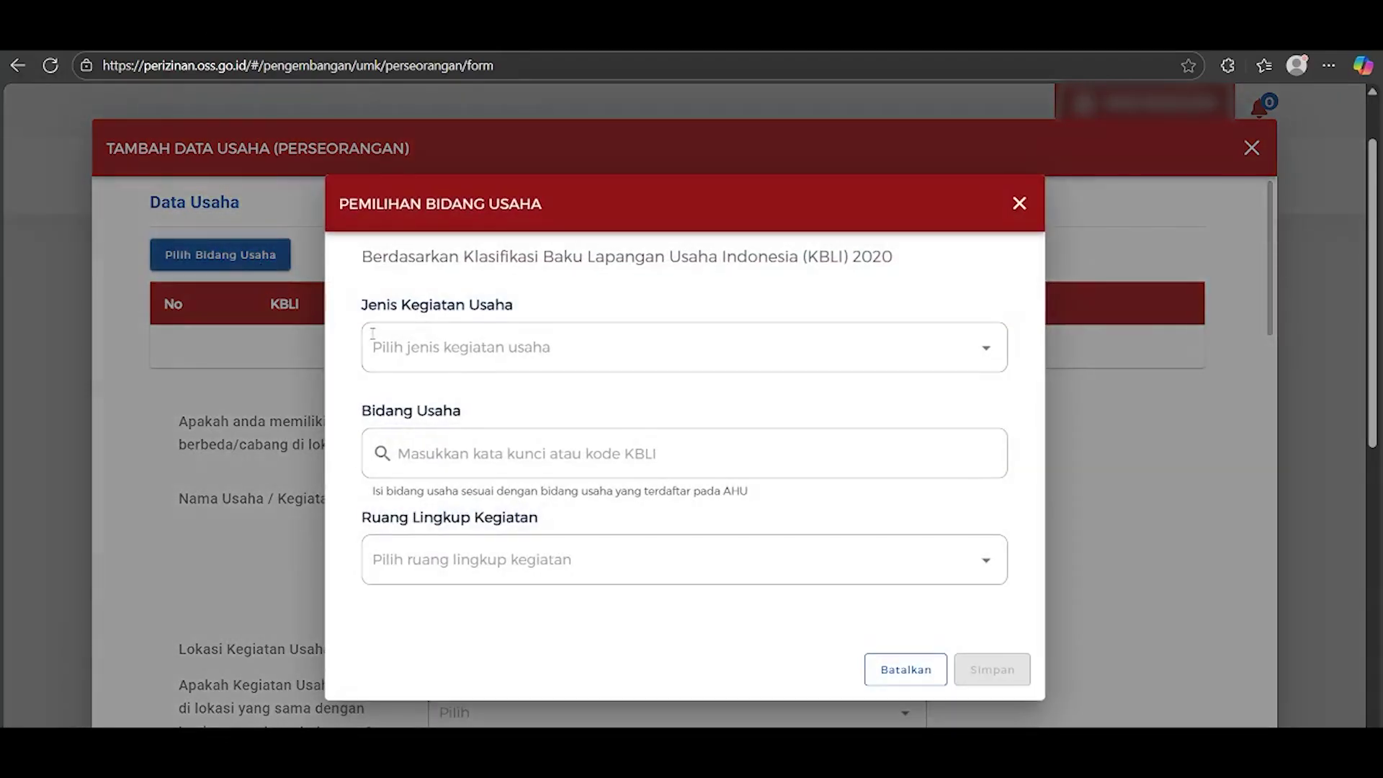
{"action": "left_click", "coordinate": [550, 356]}
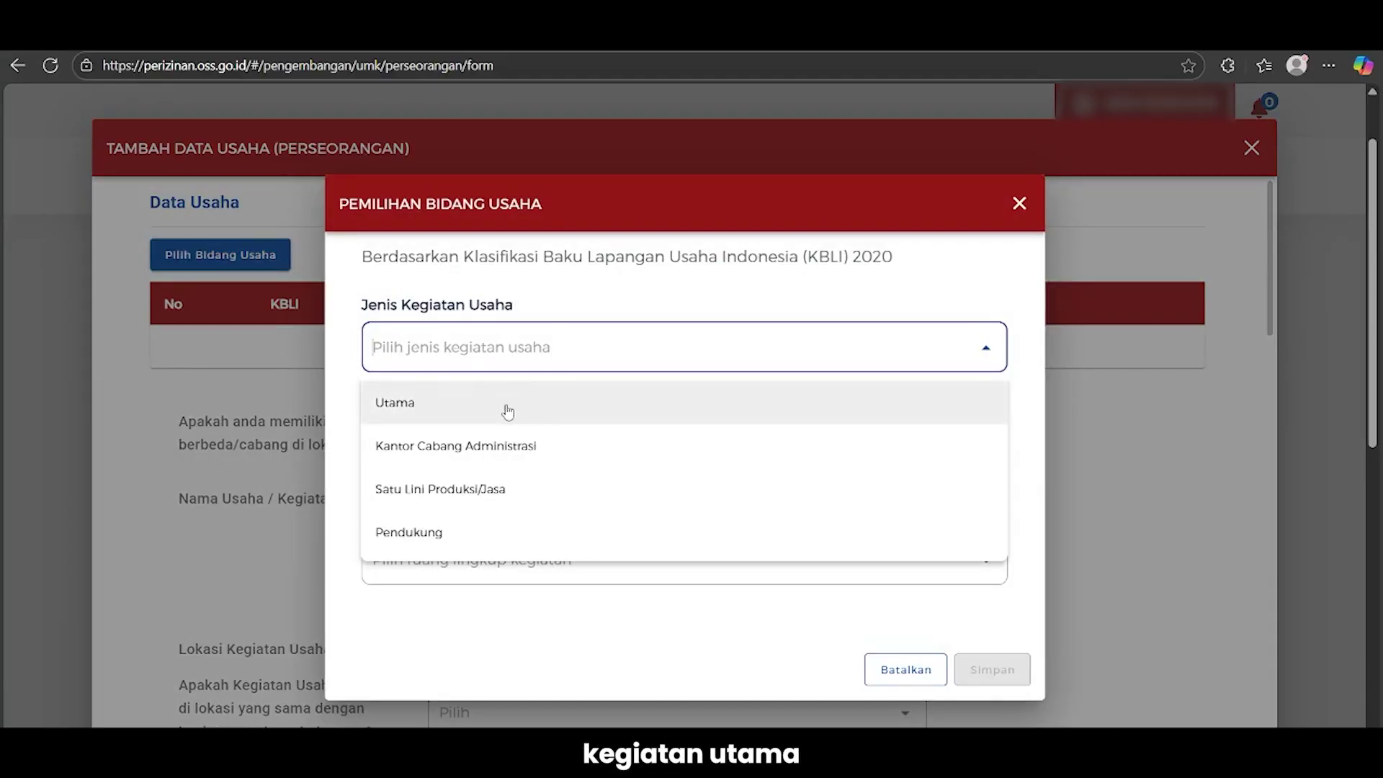
{"action": "left_click", "coordinate": [508, 408]}
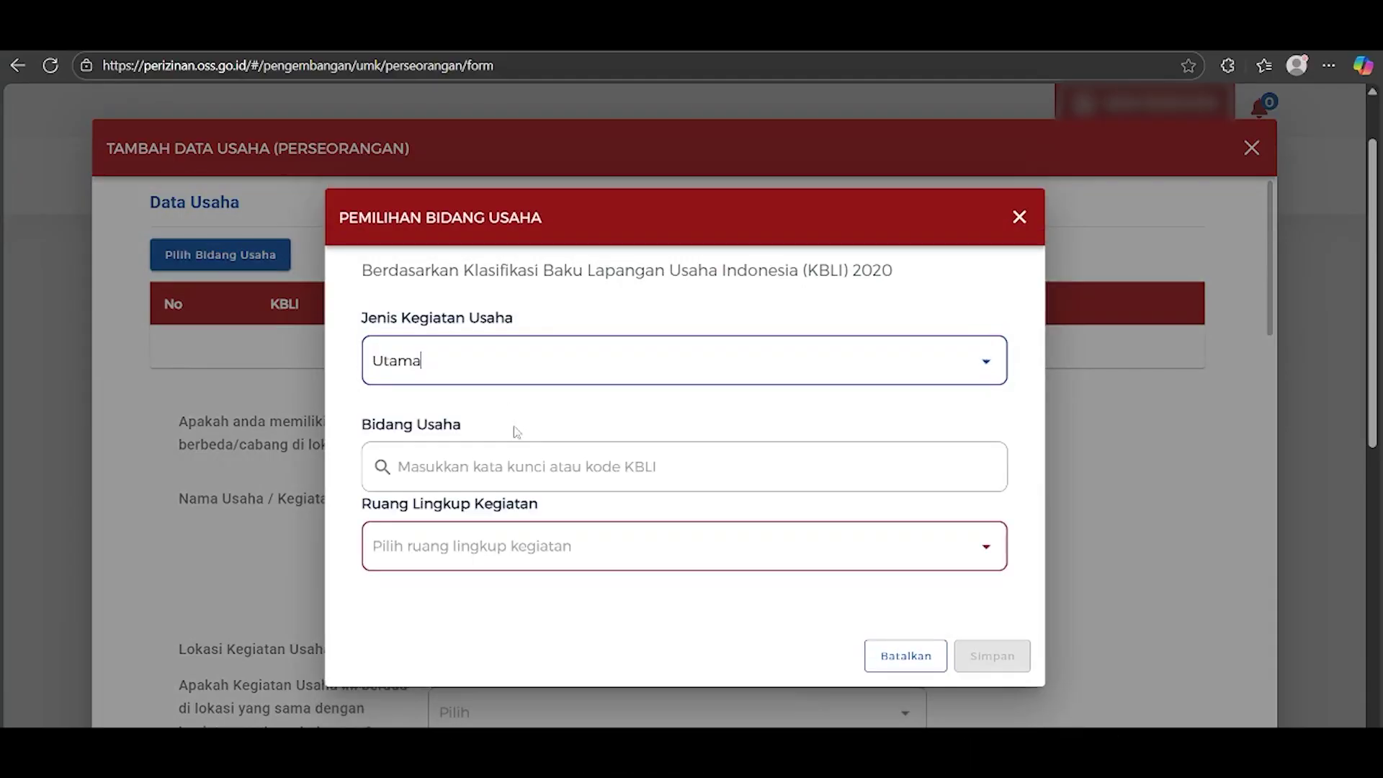
{"action": "left_click", "coordinate": [518, 465]}
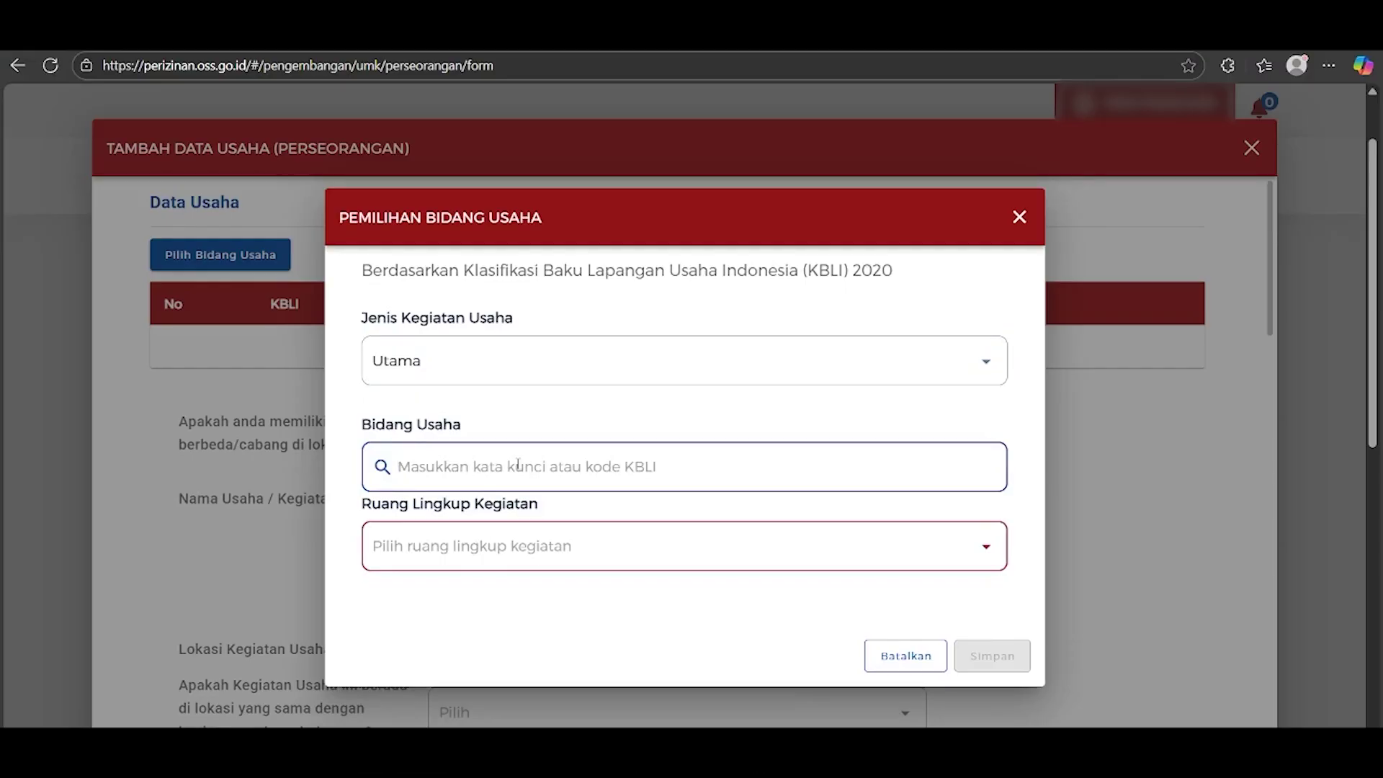
{"action": "type", "text": "46"}
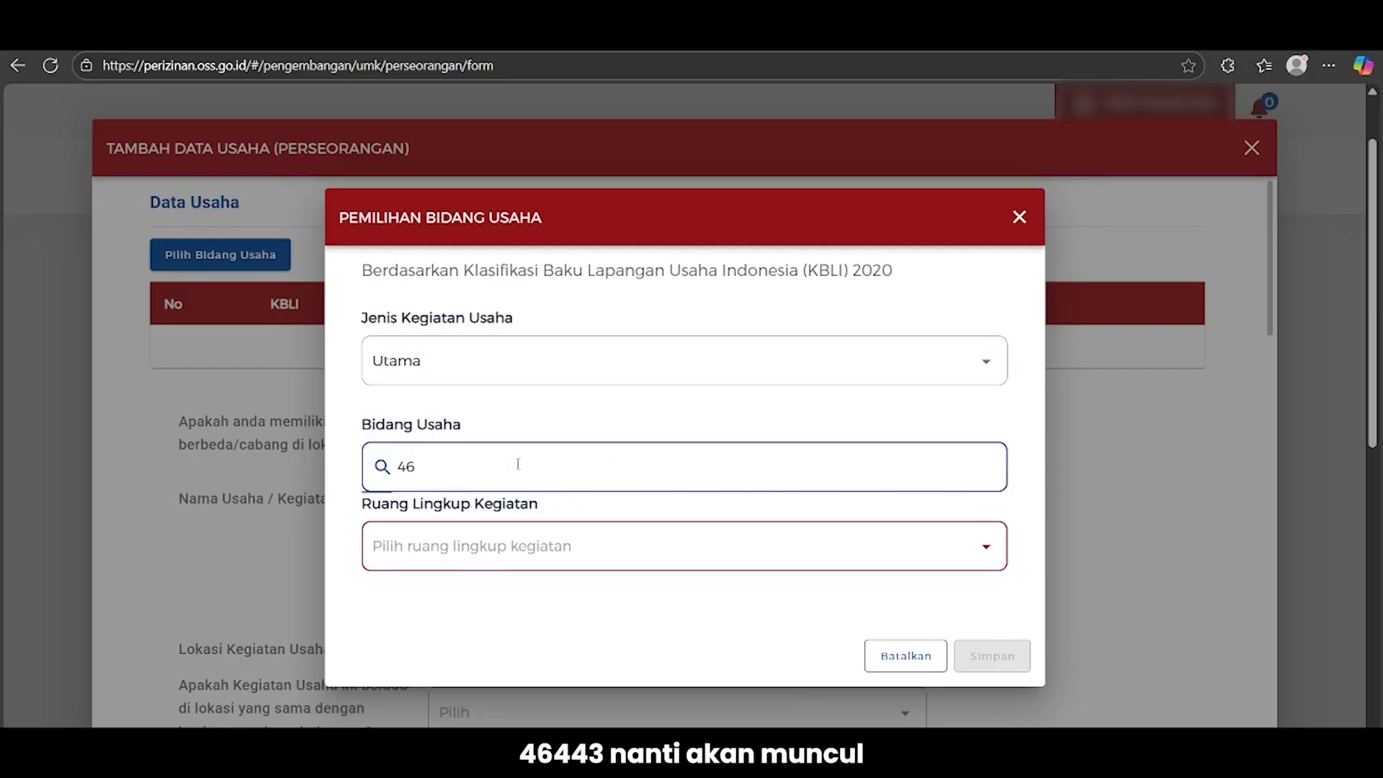
{"action": "type", "text": "443"}
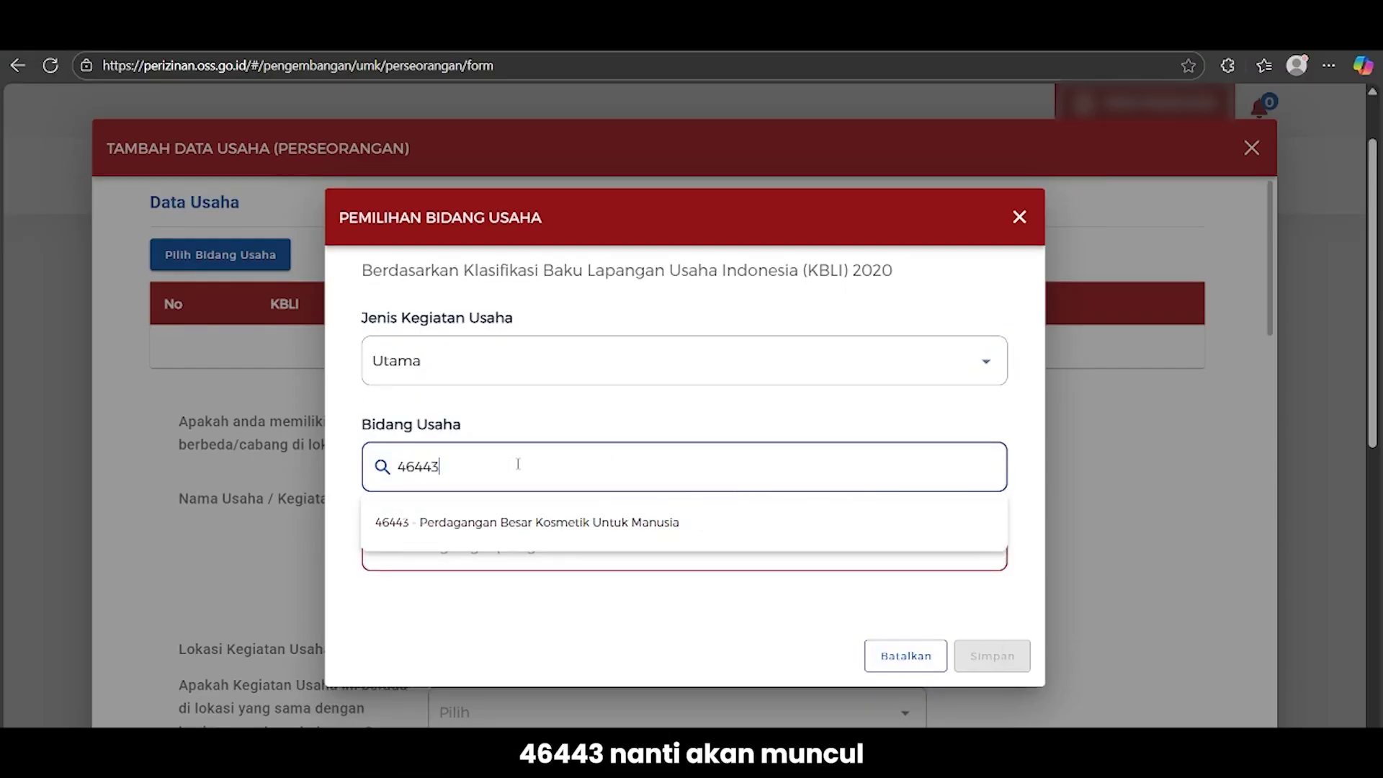
{"action": "left_click", "coordinate": [718, 532]}
{"action": "scroll", "coordinate": [713, 499], "scroll_direction": "down", "scroll_amount": 1}
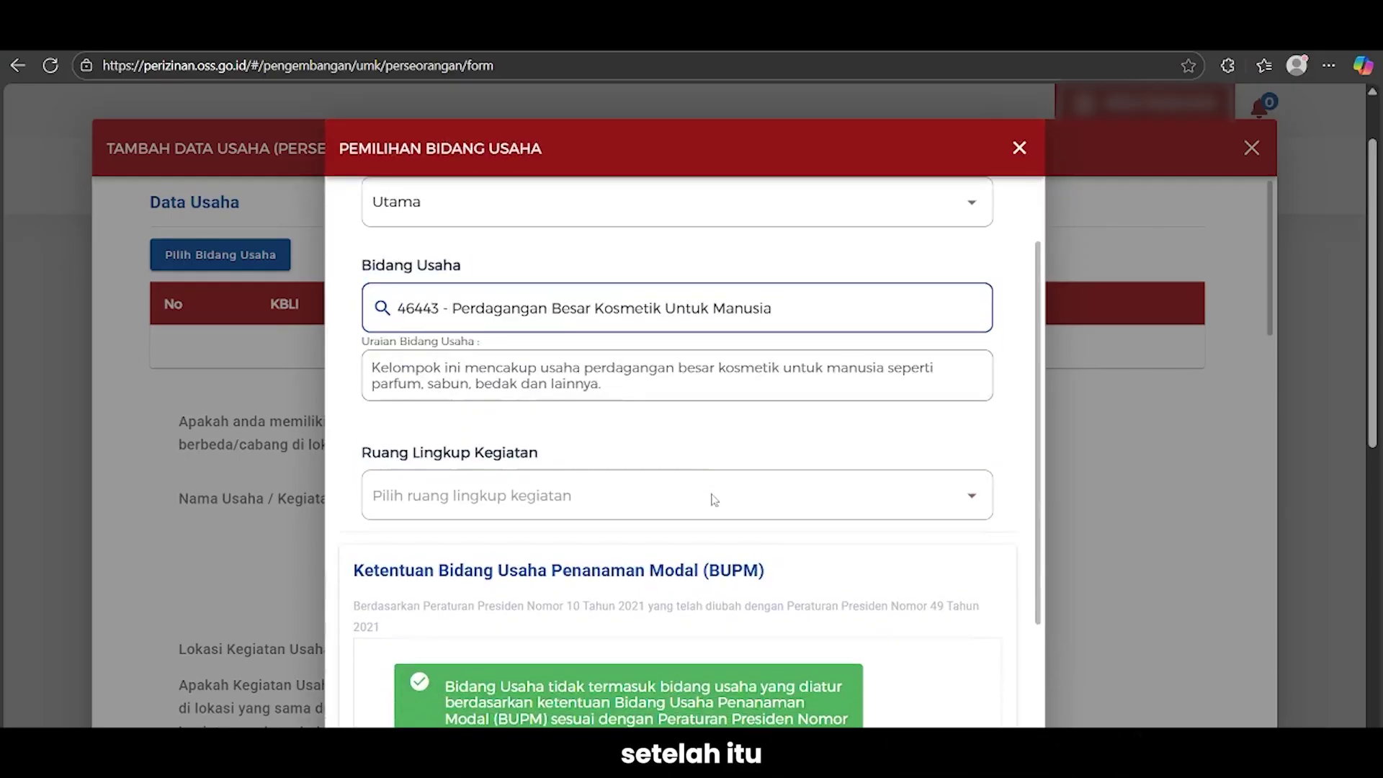
{"action": "left_click", "coordinate": [703, 501]}
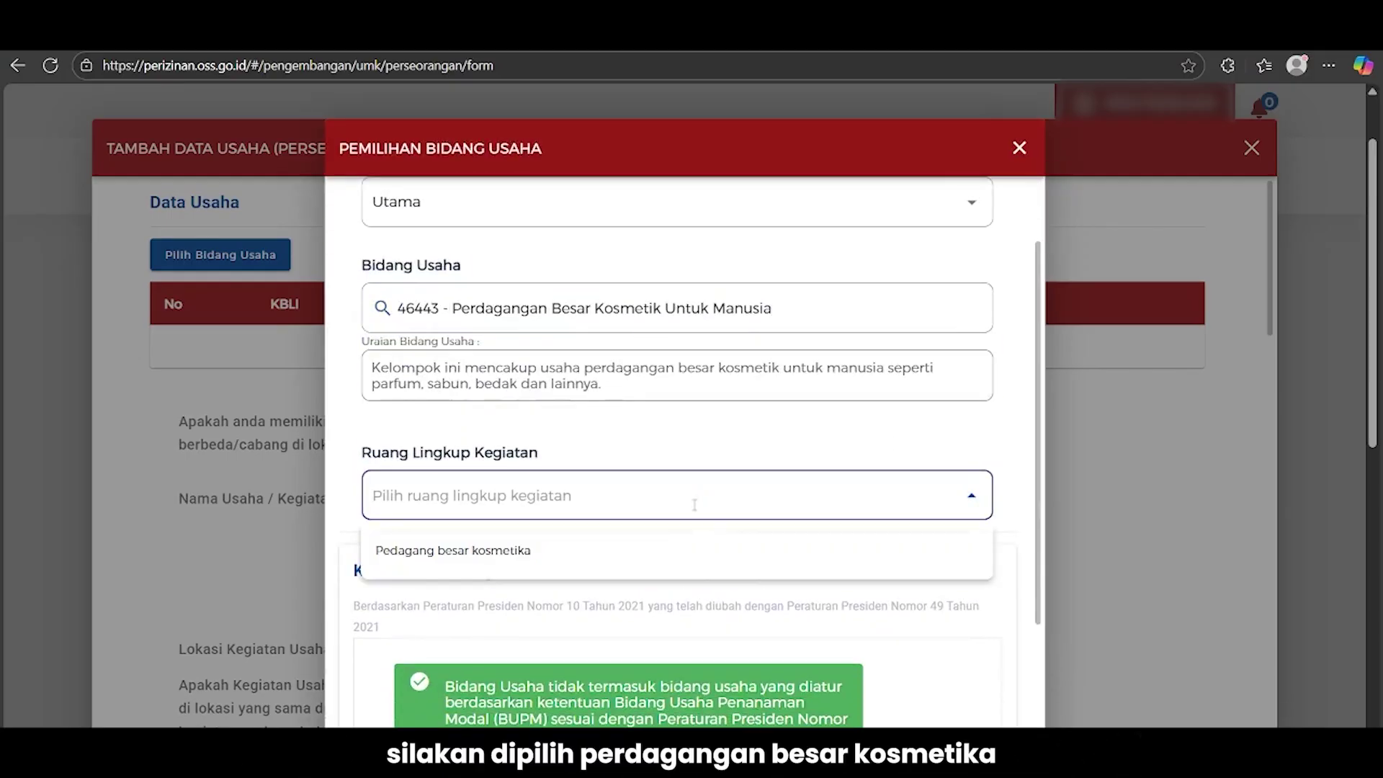
{"action": "left_click", "coordinate": [683, 550]}
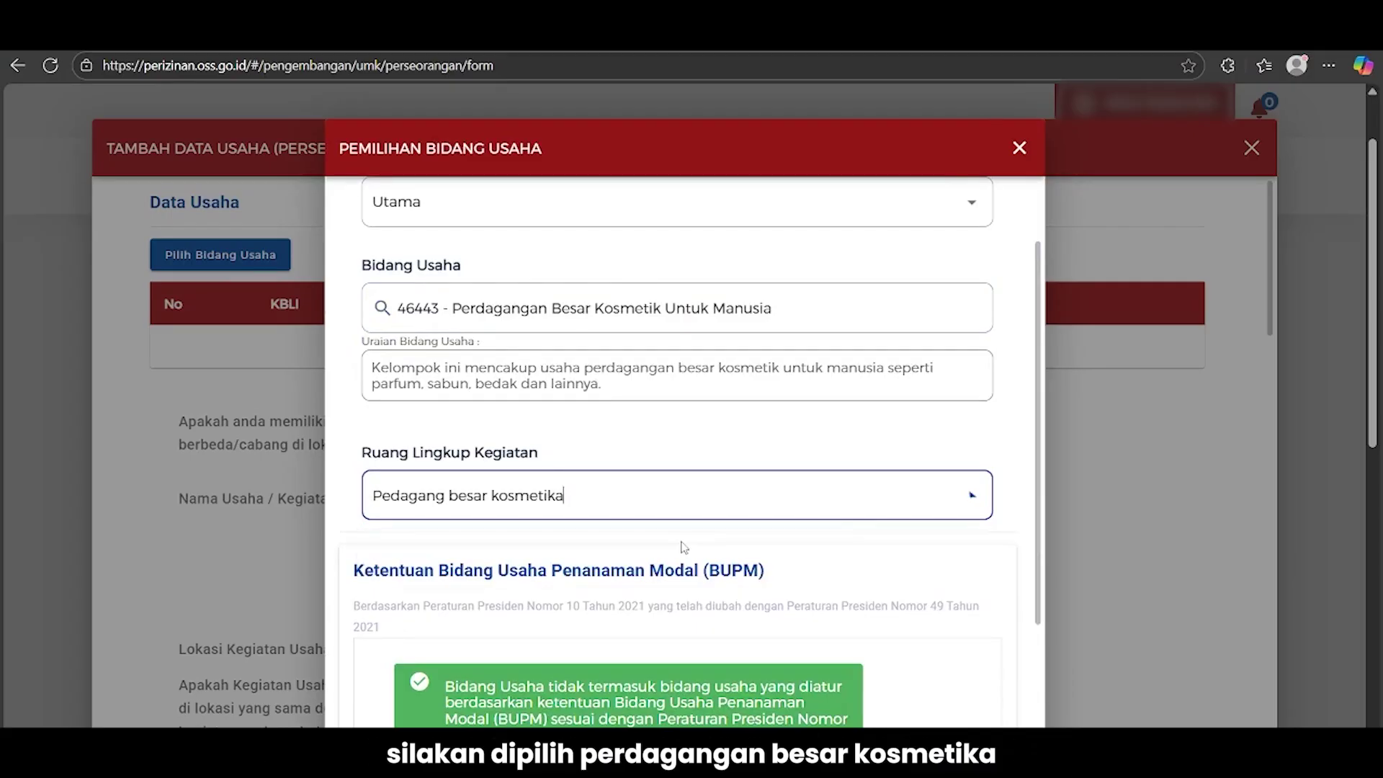
{"action": "scroll", "coordinate": [1009, 418], "scroll_direction": "down", "scroll_amount": 3}
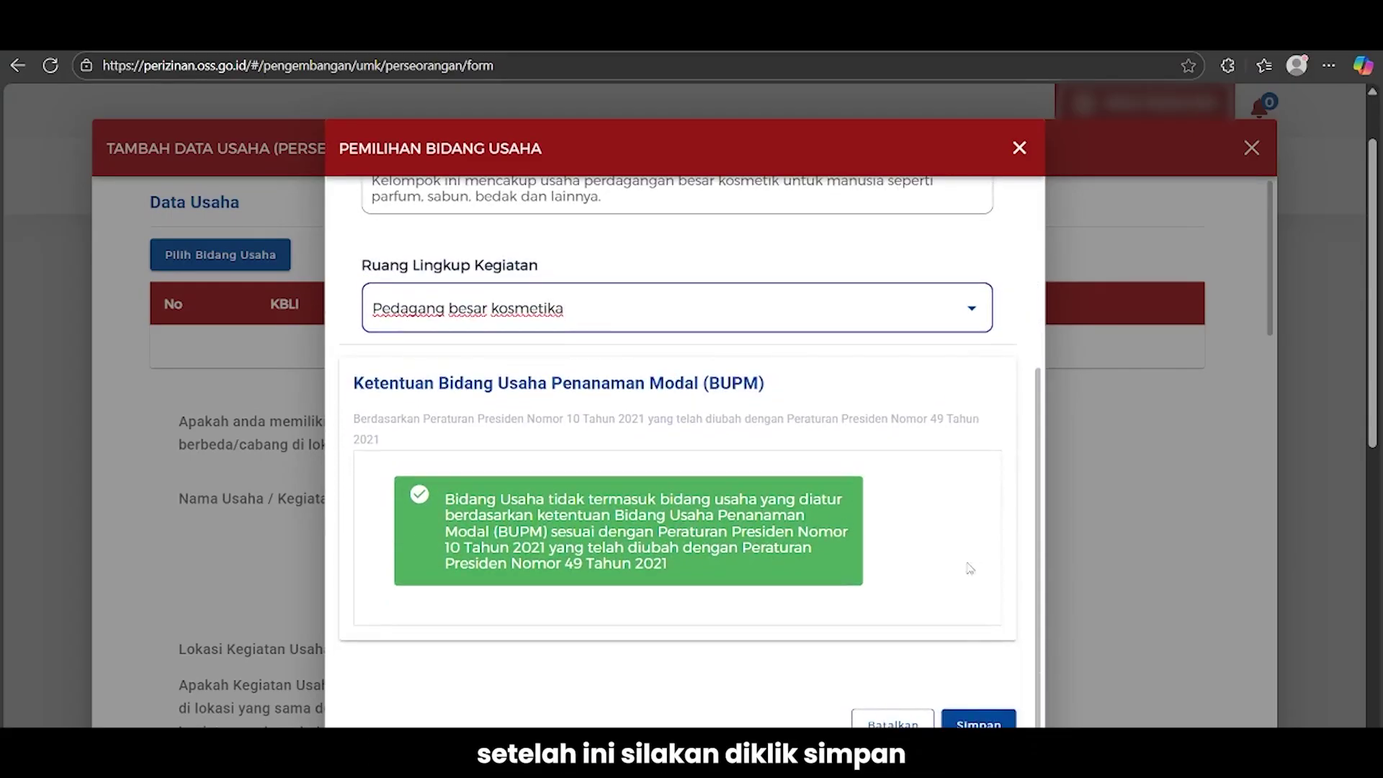
{"action": "left_click", "coordinate": [978, 721]}
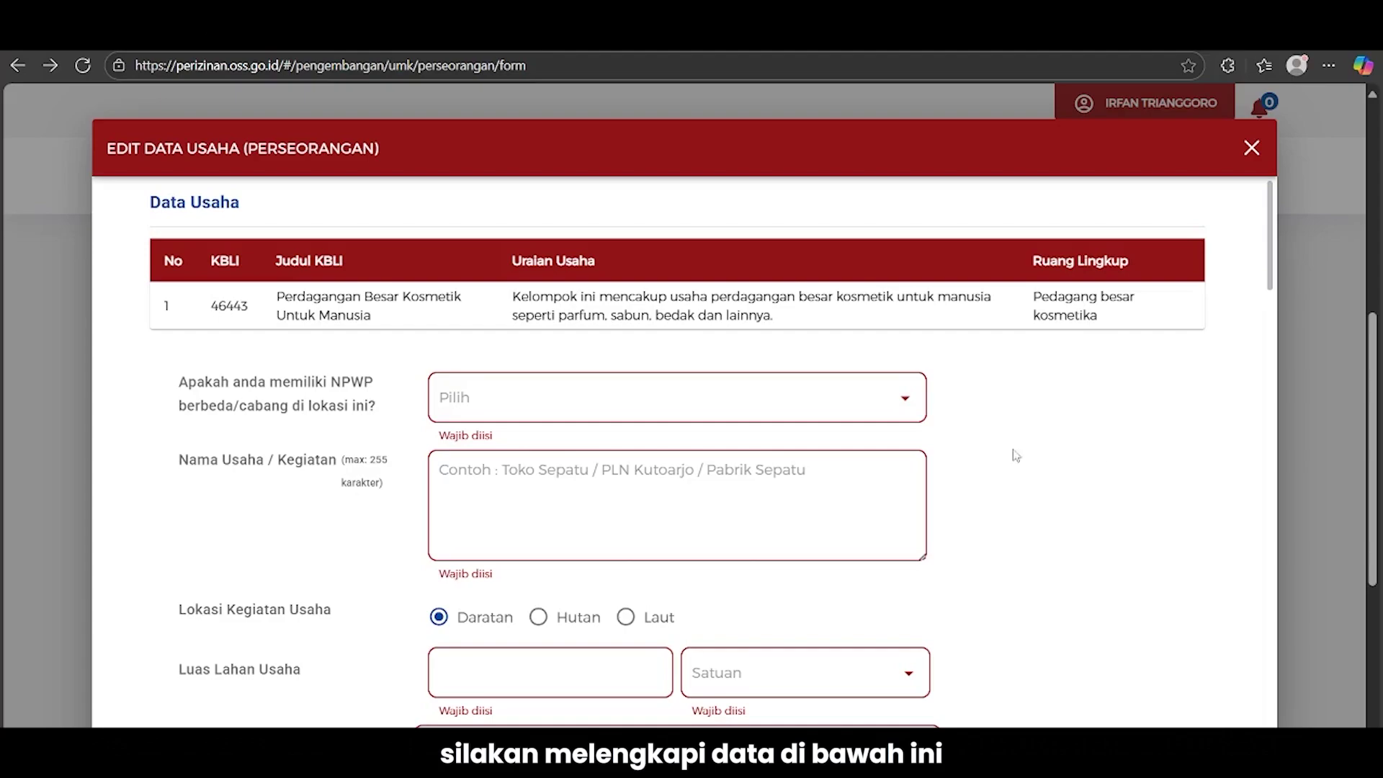
Answer no to a separate NPWP and name the business 'Importir Kosmetik'
{"action": "left_click", "coordinate": [698, 392]}
{"action": "left_click", "coordinate": [555, 495]}
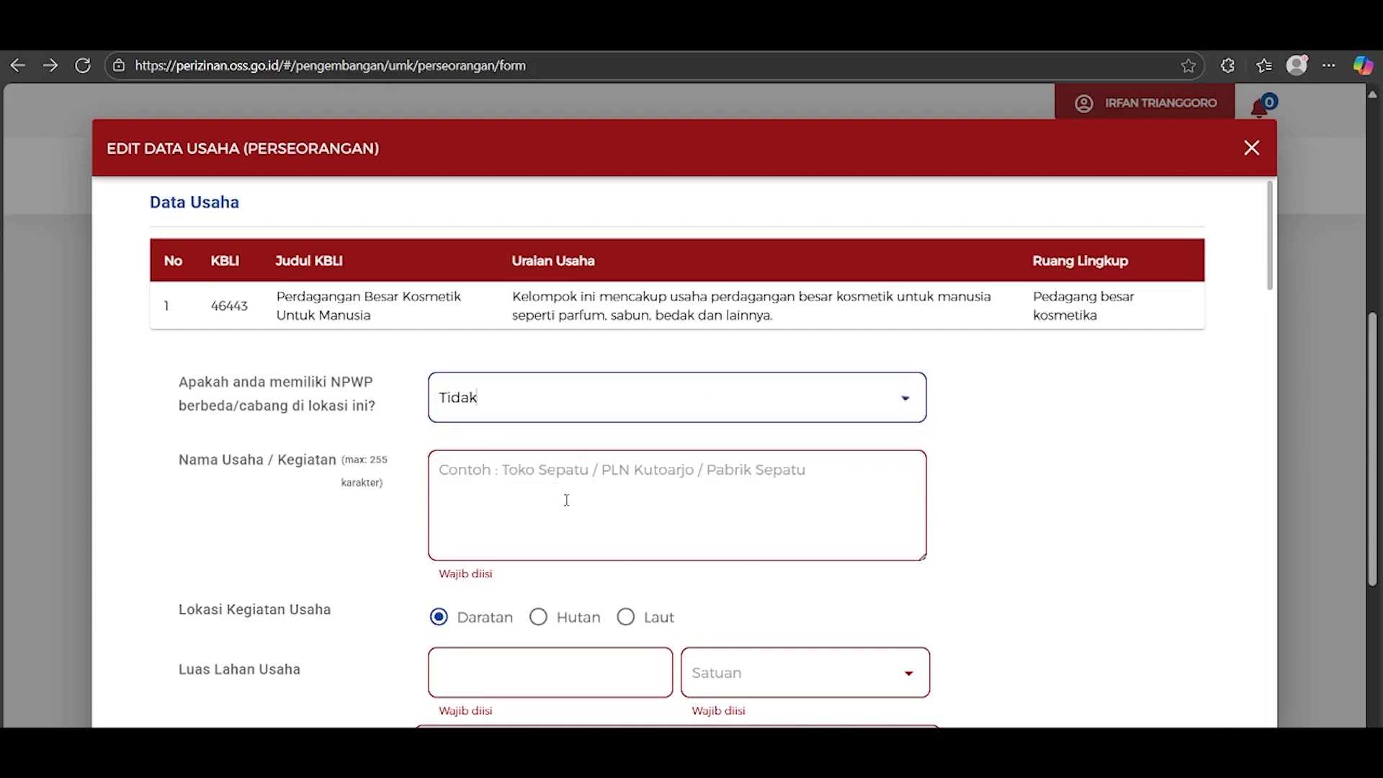
{"action": "left_click", "coordinate": [566, 500]}
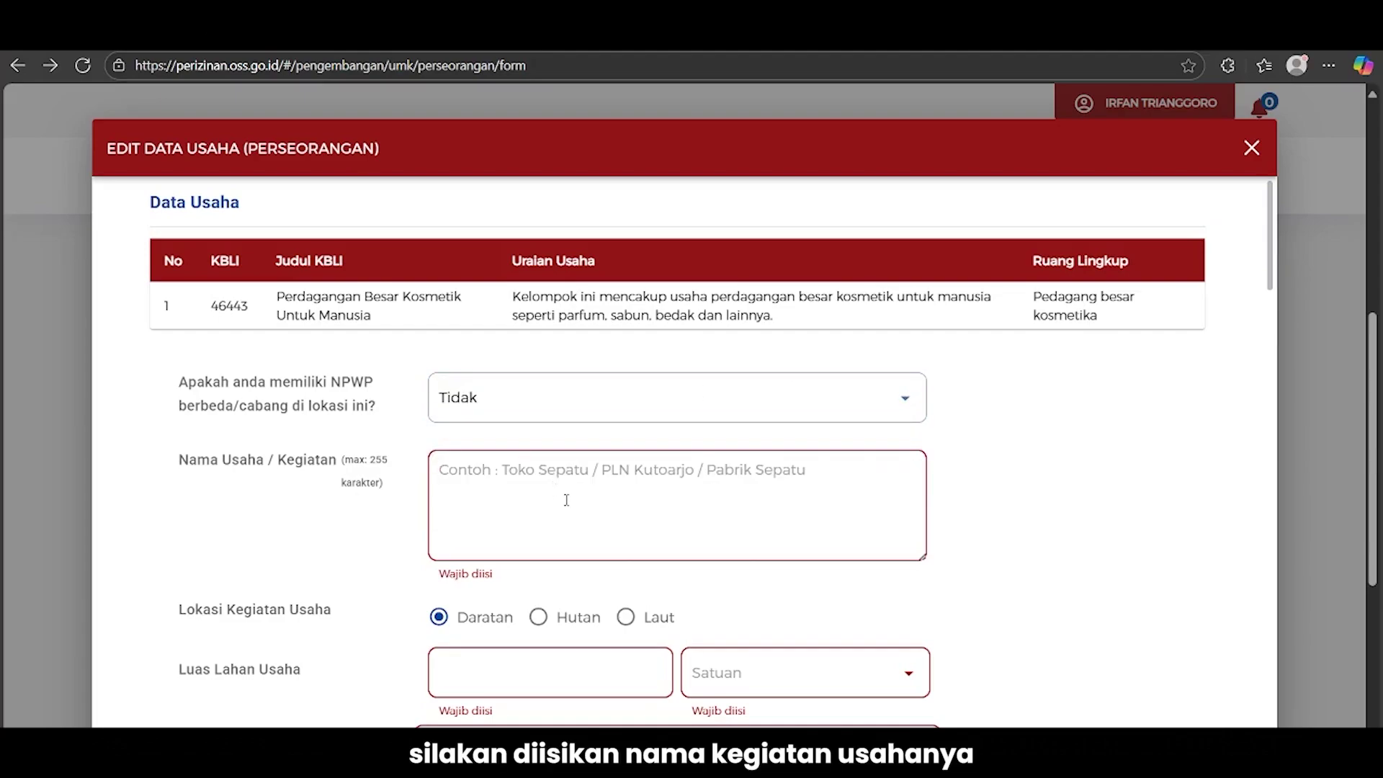
{"action": "type", "text": "Importir os"}
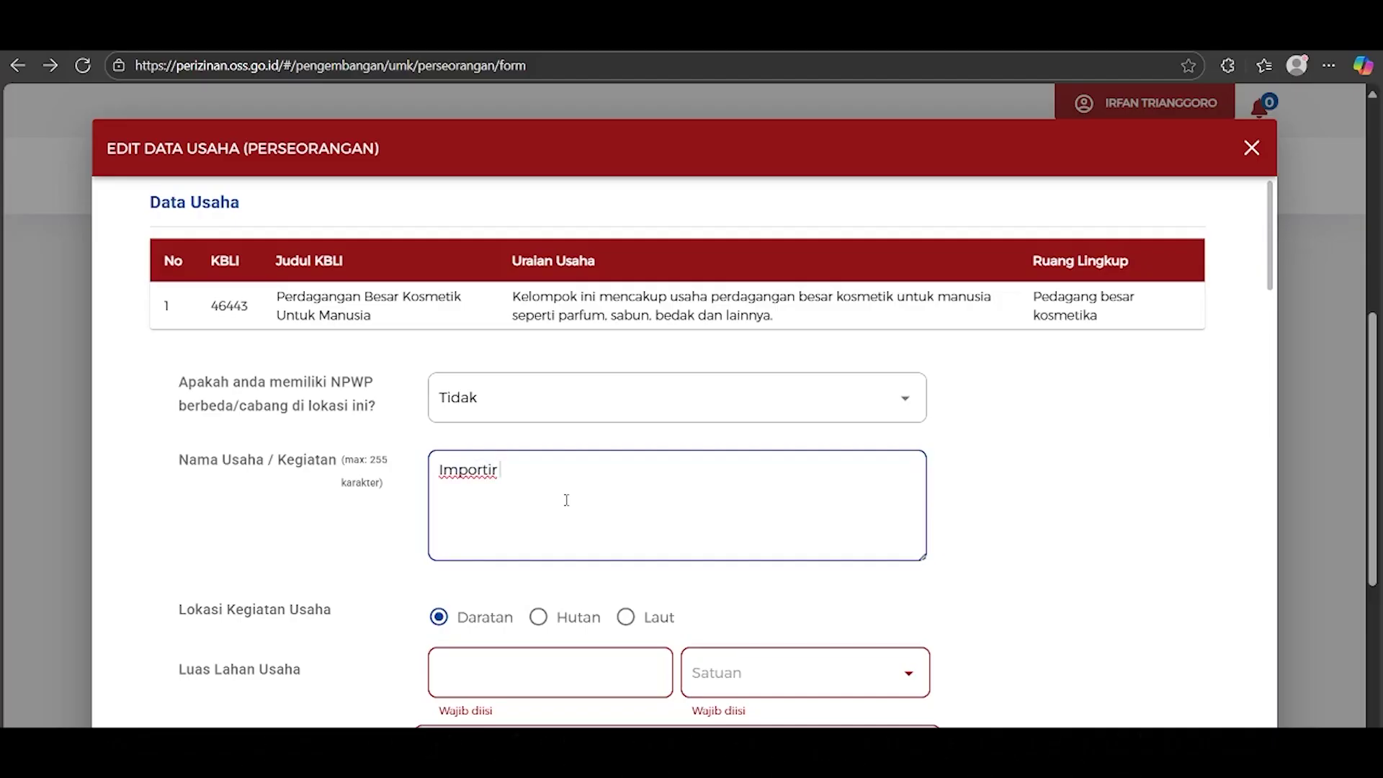
{"action": "key", "text": "BackSpace"}
{"action": "key", "text": "BackSpace"}
{"action": "key", "text": "BackSpace"}
{"action": "type", "text": "Kosmetik"}
{"action": "scroll", "coordinate": [566, 498], "scroll_direction": "down", "scroll_amount": 3}
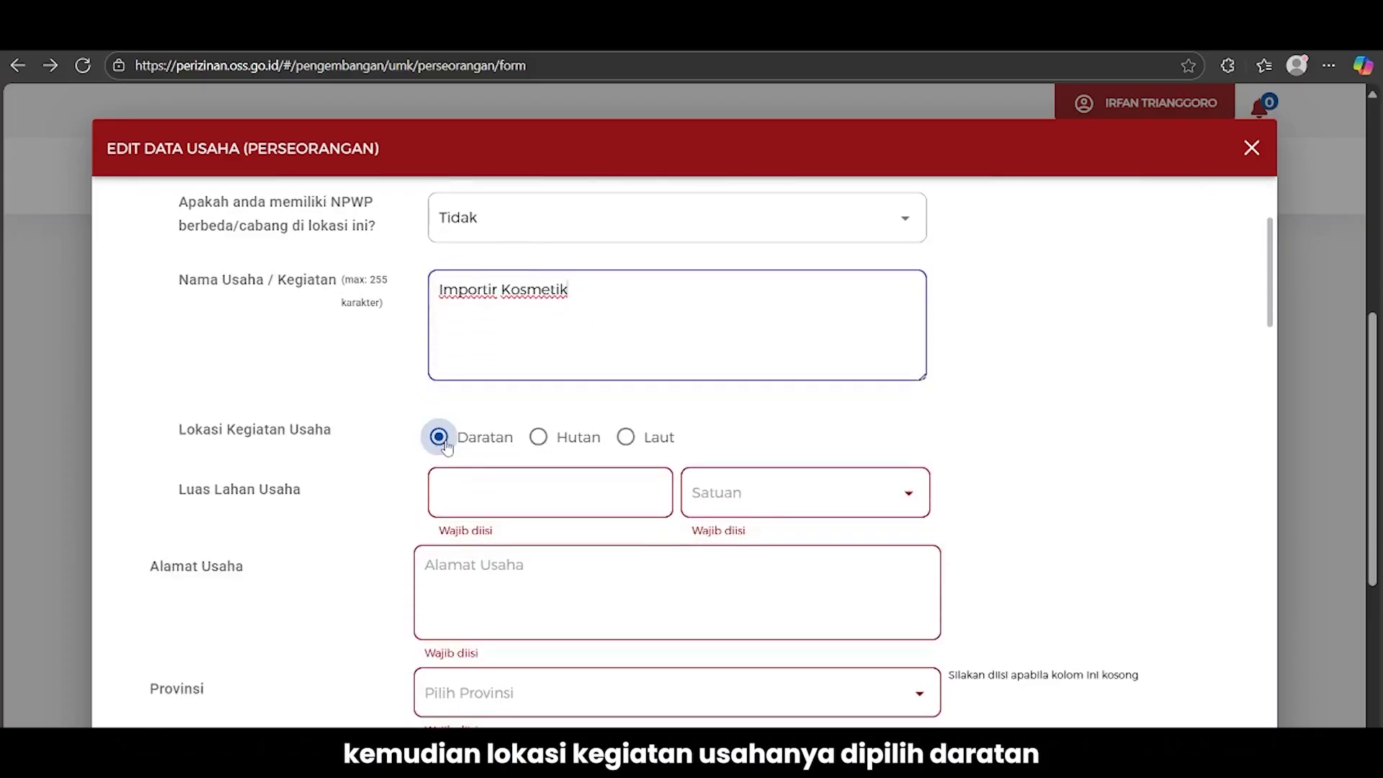
Set the land area to 100 M²
{"action": "left_click", "coordinate": [493, 494]}
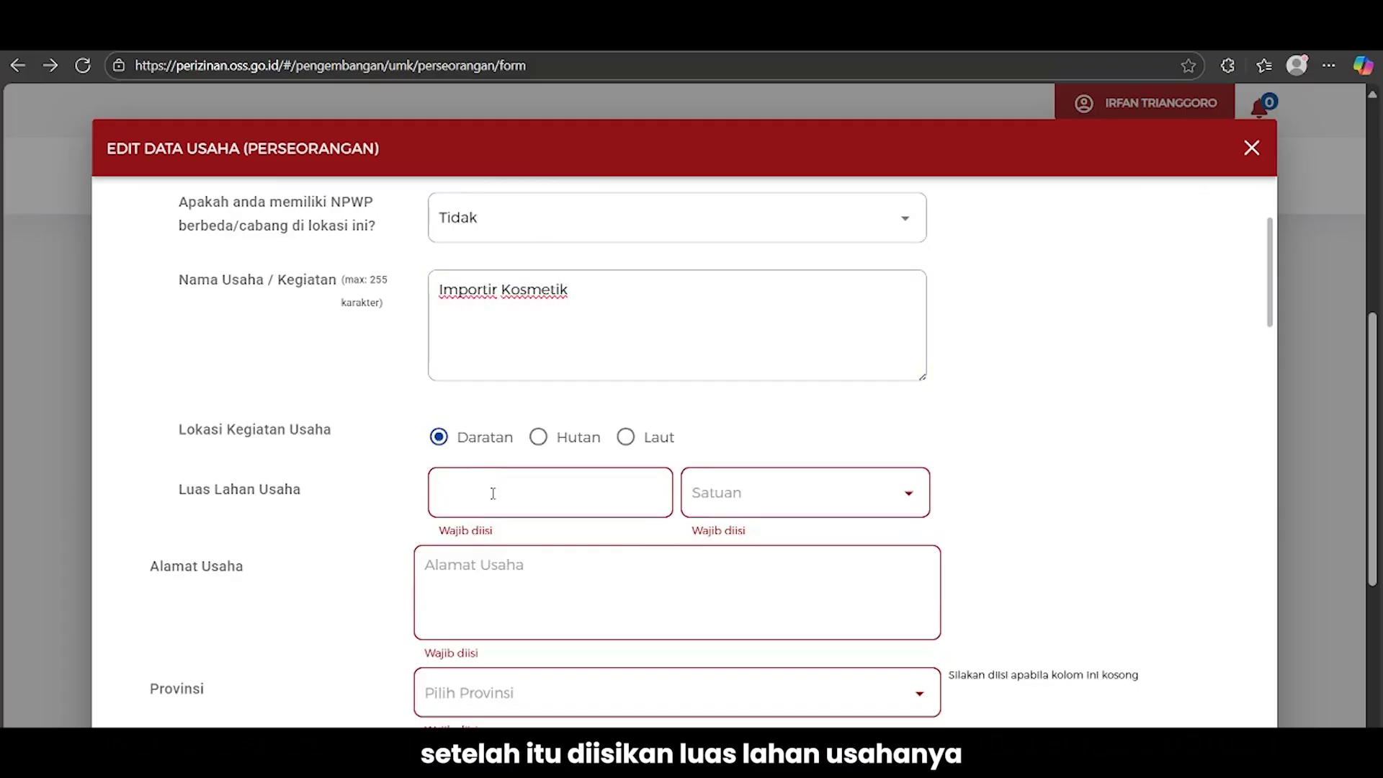
{"action": "type", "text": "100"}
{"action": "left_click", "coordinate": [821, 509]}
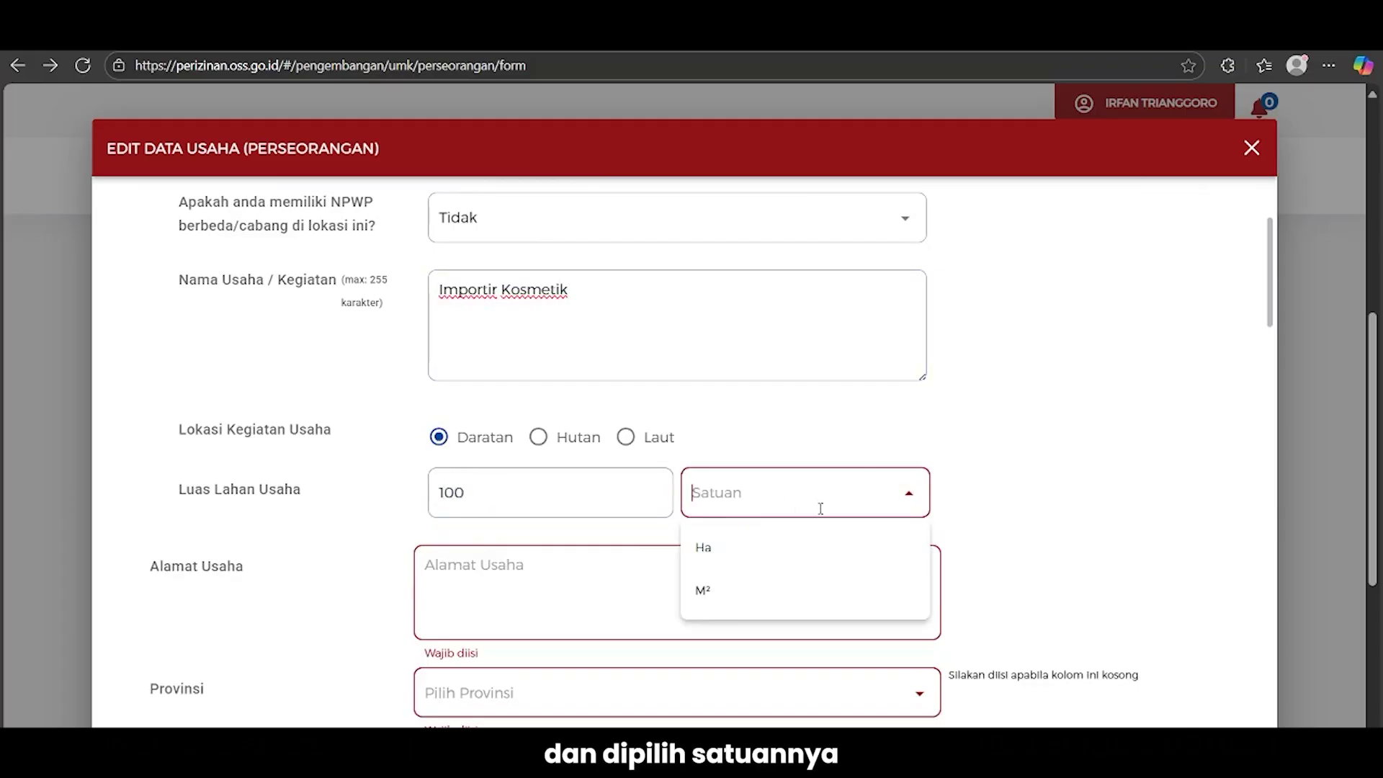
{"action": "left_click", "coordinate": [751, 581]}
Enter the business street address including RT/RW
{"action": "scroll", "coordinate": [636, 498], "scroll_direction": "down", "scroll_amount": 1}
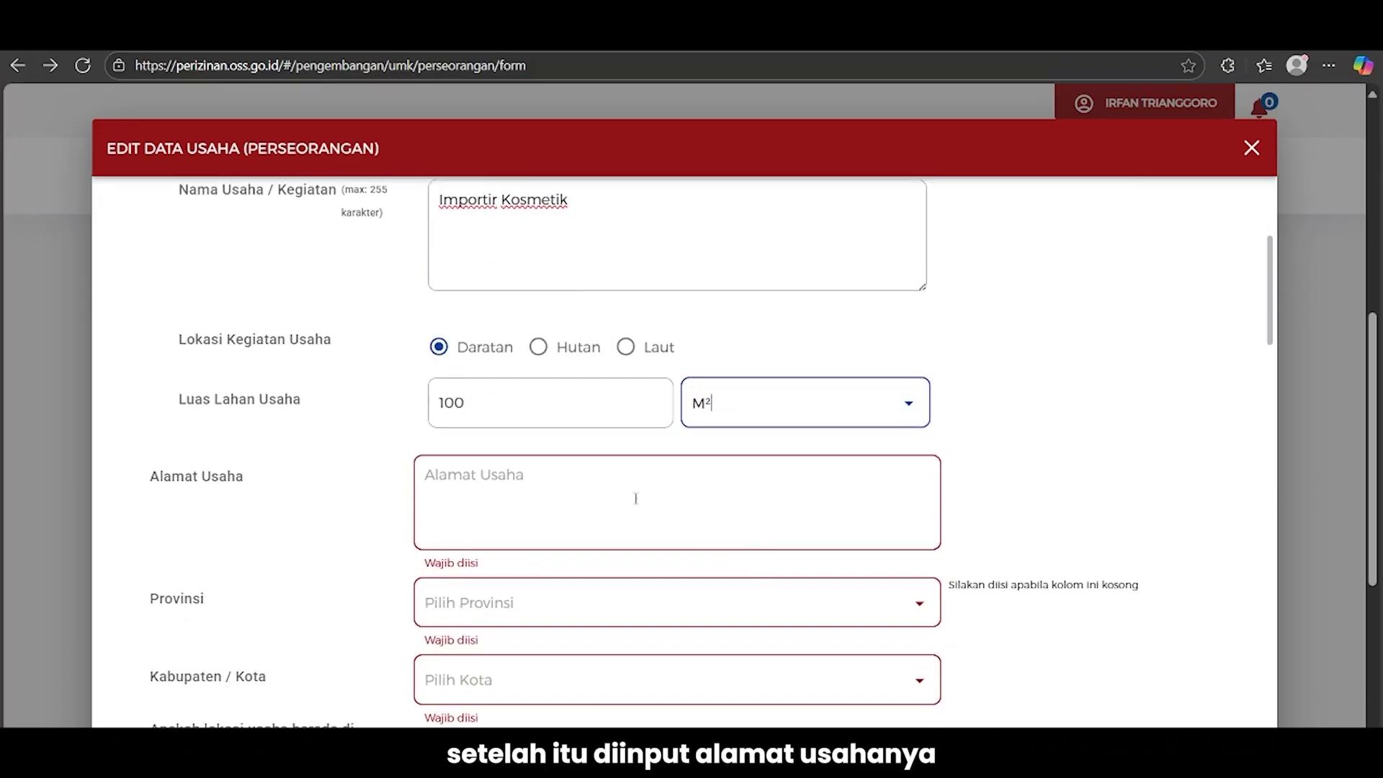
{"action": "left_click", "coordinate": [620, 479]}
{"action": "type", "text": "Jala"}
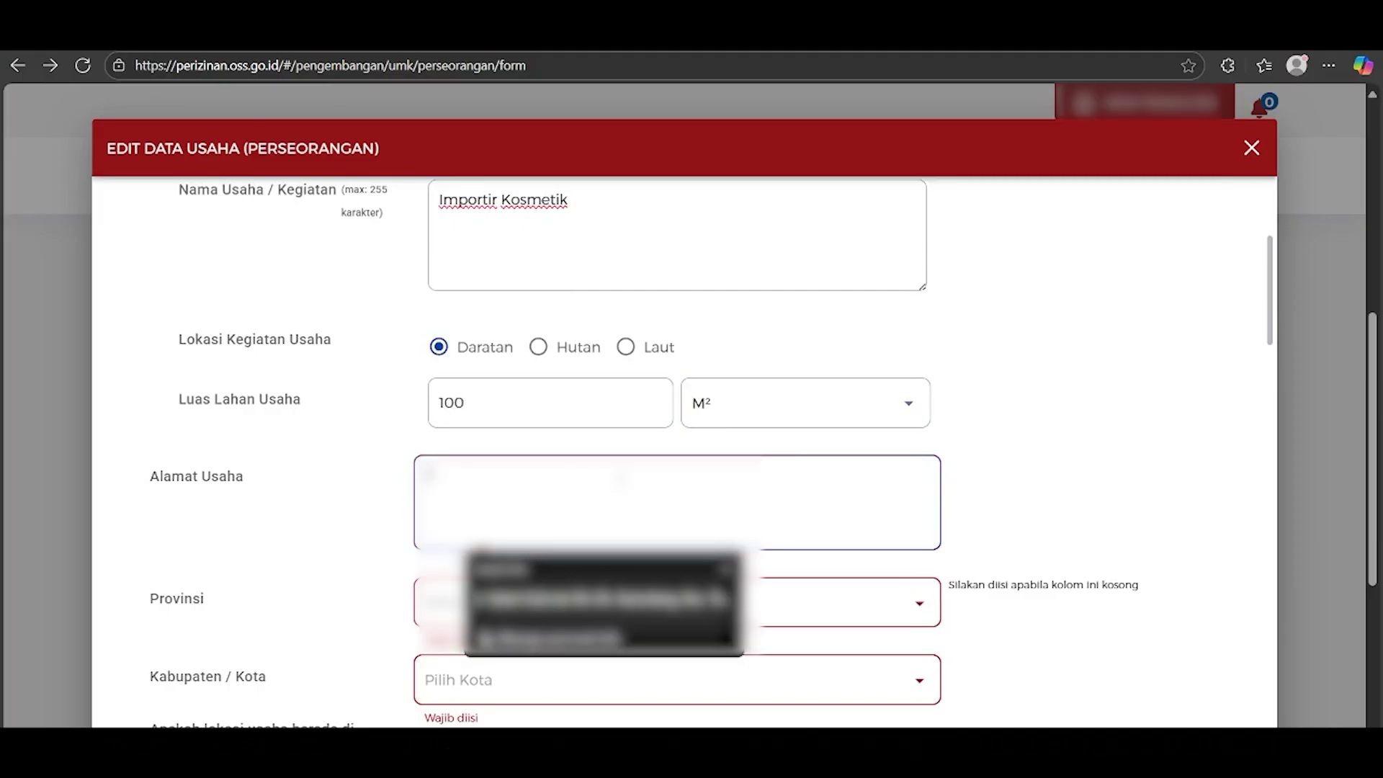
{"action": "key", "text": "BackSpace"}
{"action": "key", "text": "BackSpace"}
{"action": "key", "text": "BackSpace"}
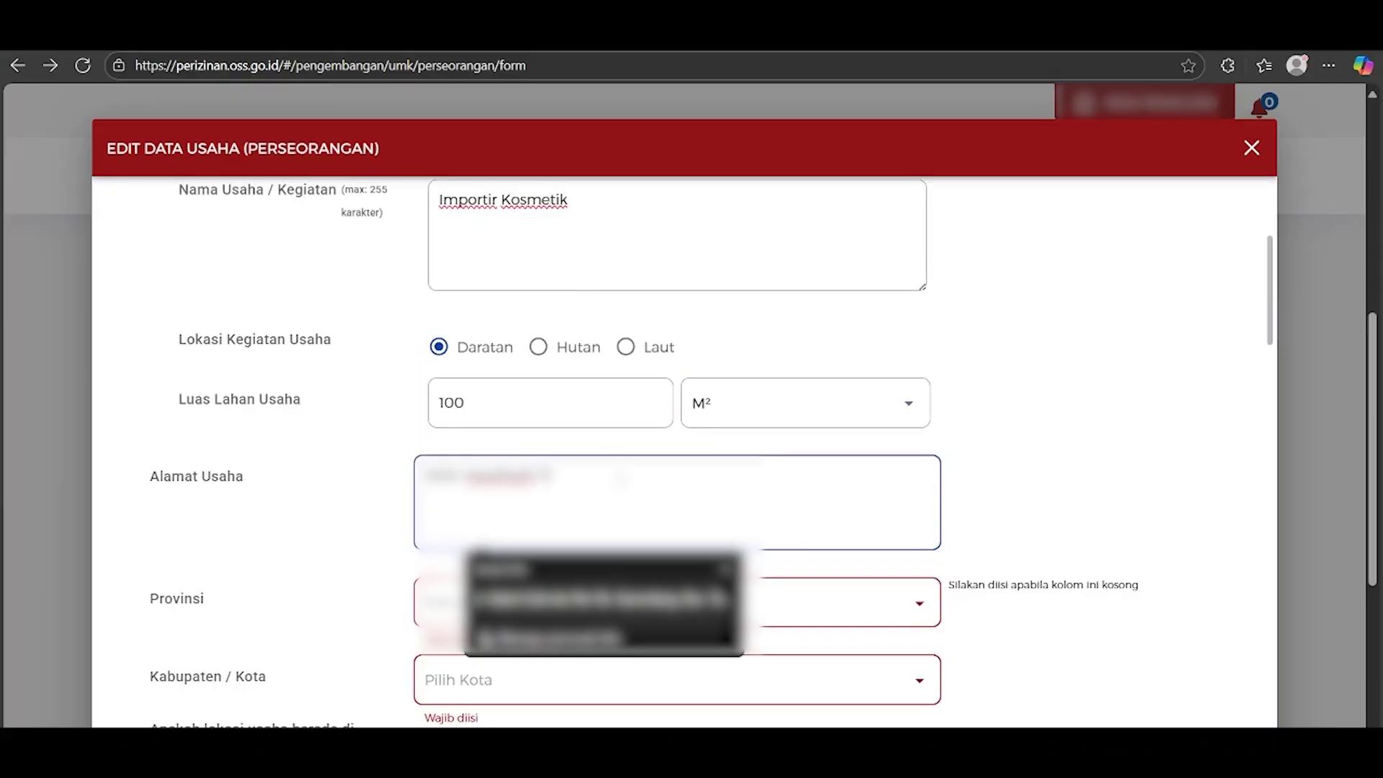
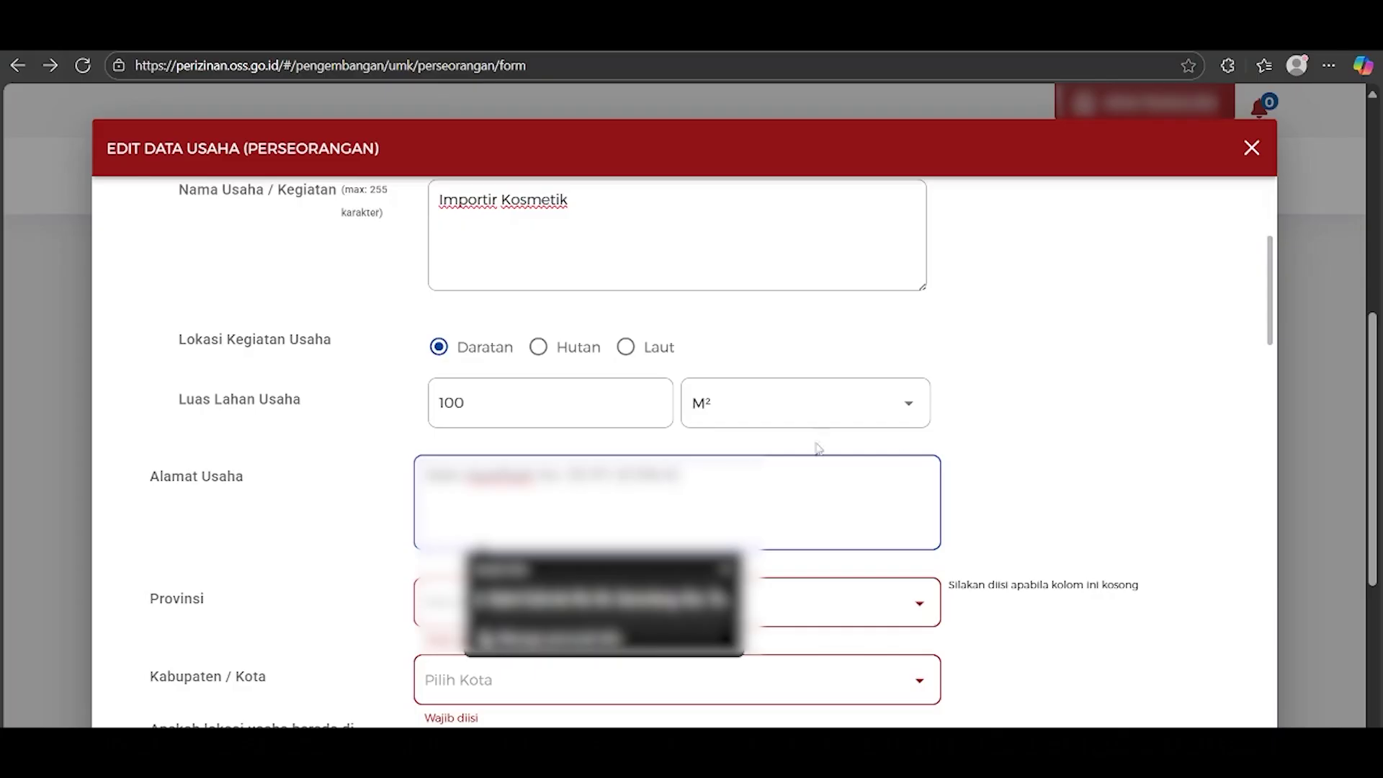
Set the province to DKI Jakarta and the city to Kota Adm. Jakarta Timur
{"action": "left_click", "coordinate": [997, 467]}
{"action": "scroll", "coordinate": [1010, 516], "scroll_direction": "down", "scroll_amount": 1}
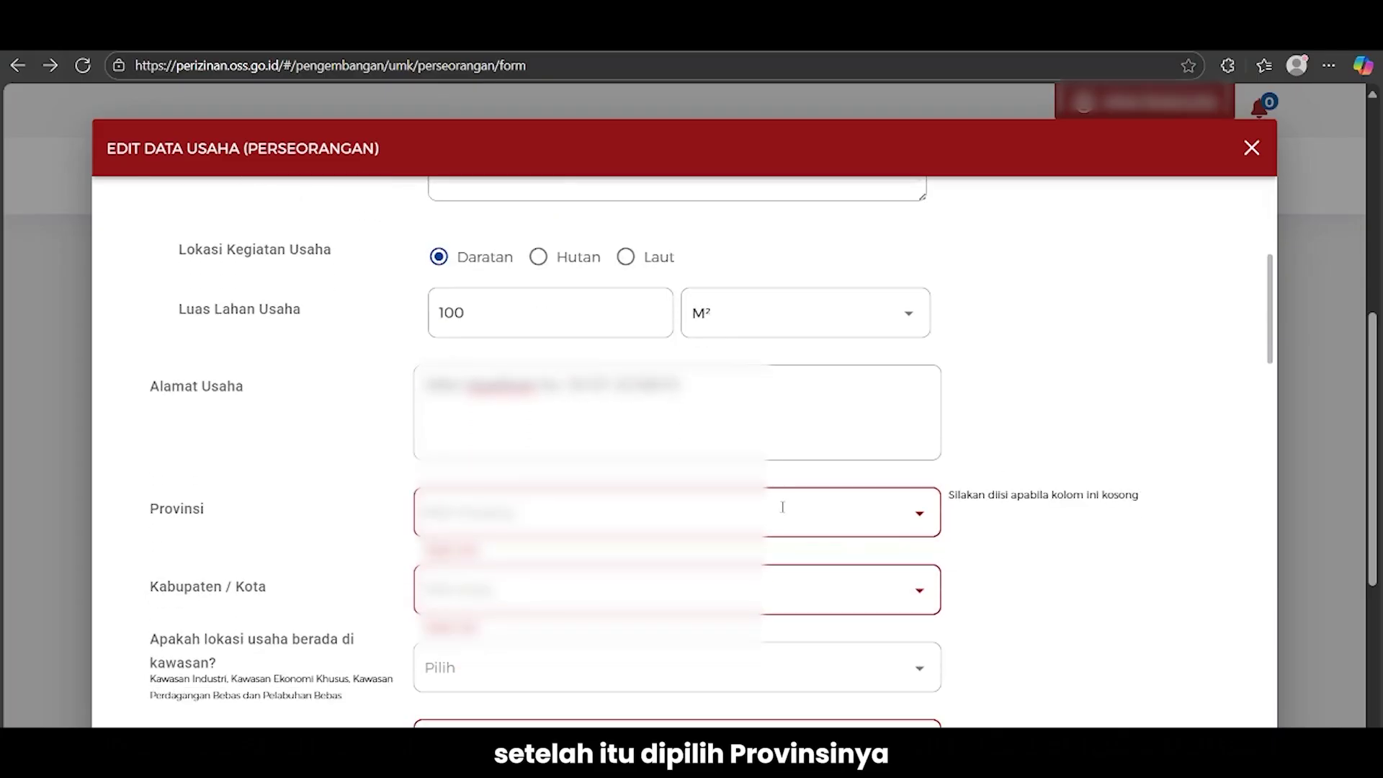
{"action": "left_click", "coordinate": [783, 507]}
{"action": "type", "text": "Jawa Barat"}
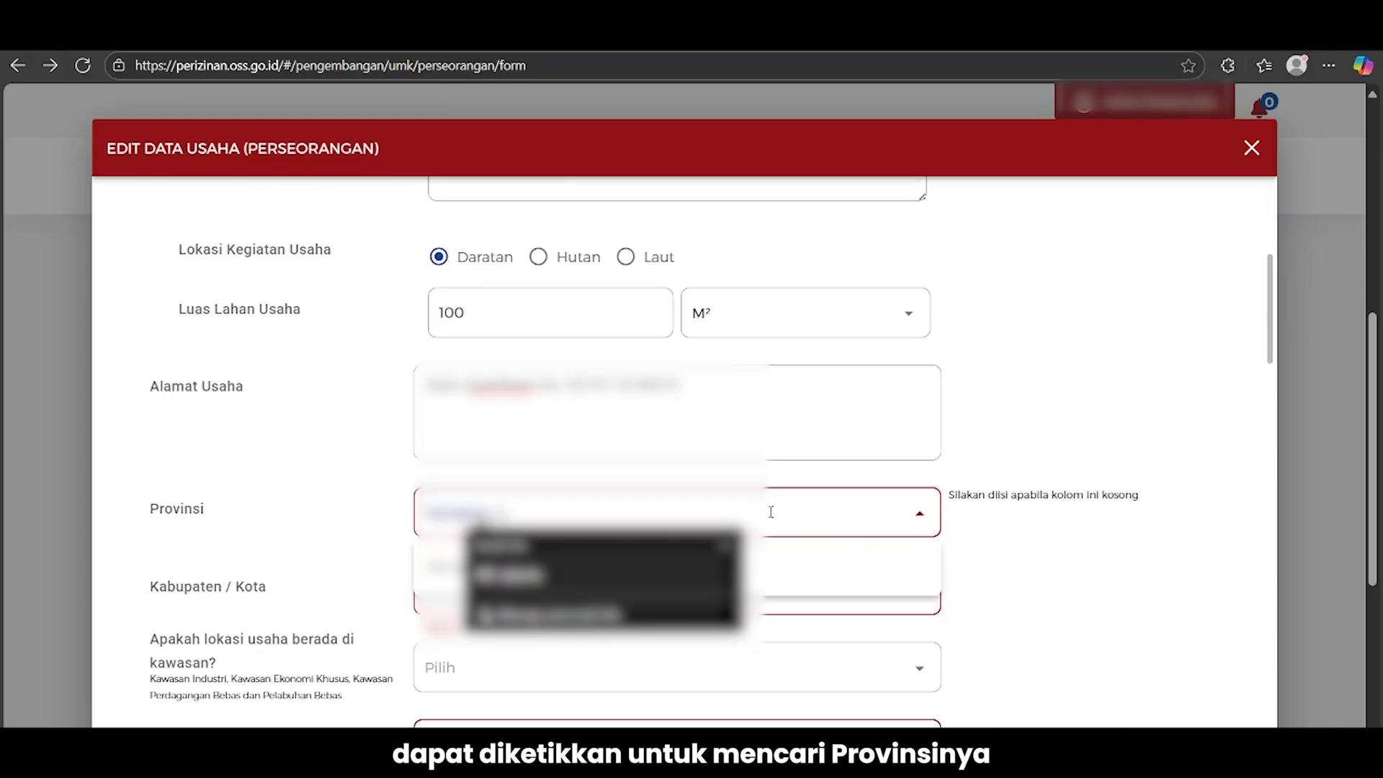
{"action": "left_click", "coordinate": [773, 569]}
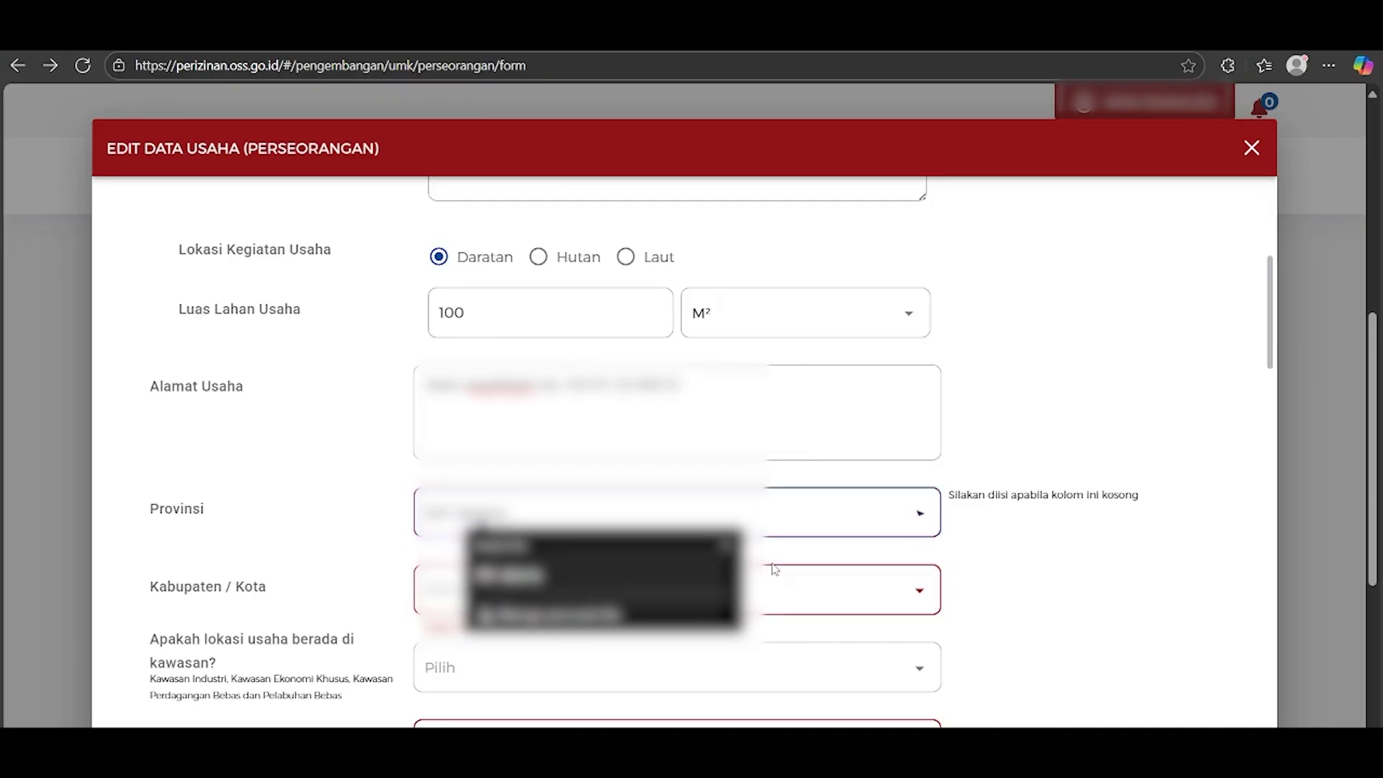
{"action": "scroll", "coordinate": [1065, 577], "scroll_direction": "down", "scroll_amount": 1}
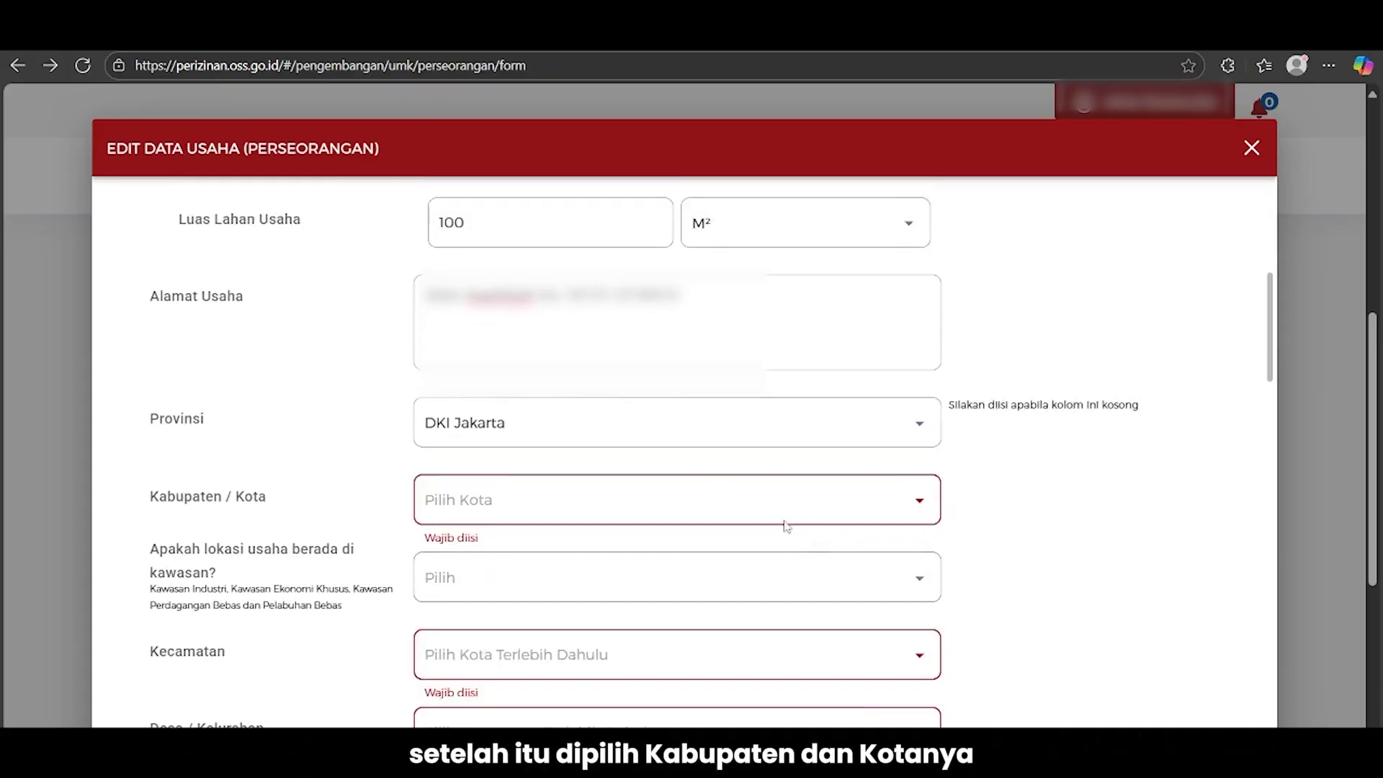
{"action": "left_click", "coordinate": [693, 498]}
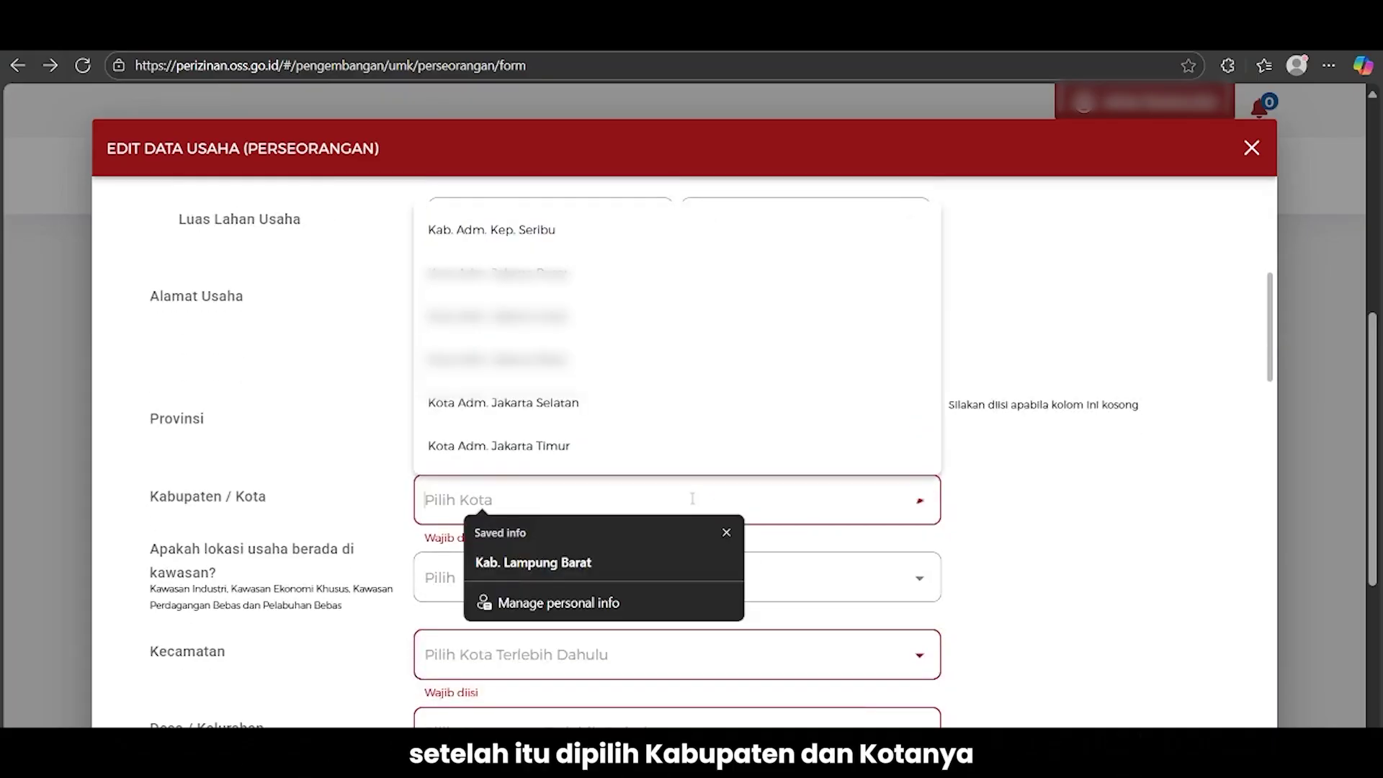
{"action": "left_click", "coordinate": [634, 446]}
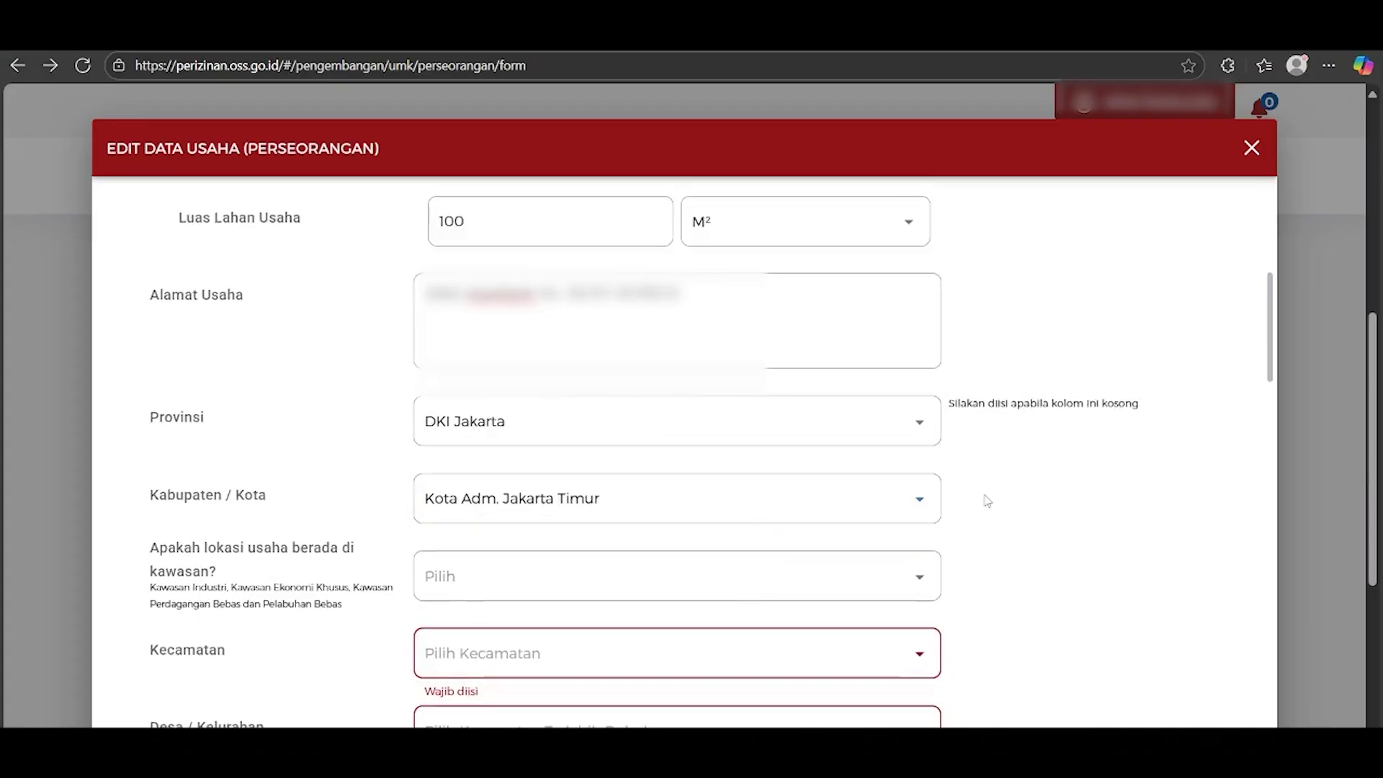
{"action": "scroll", "coordinate": [984, 497], "scroll_direction": "down", "scroll_amount": 2}
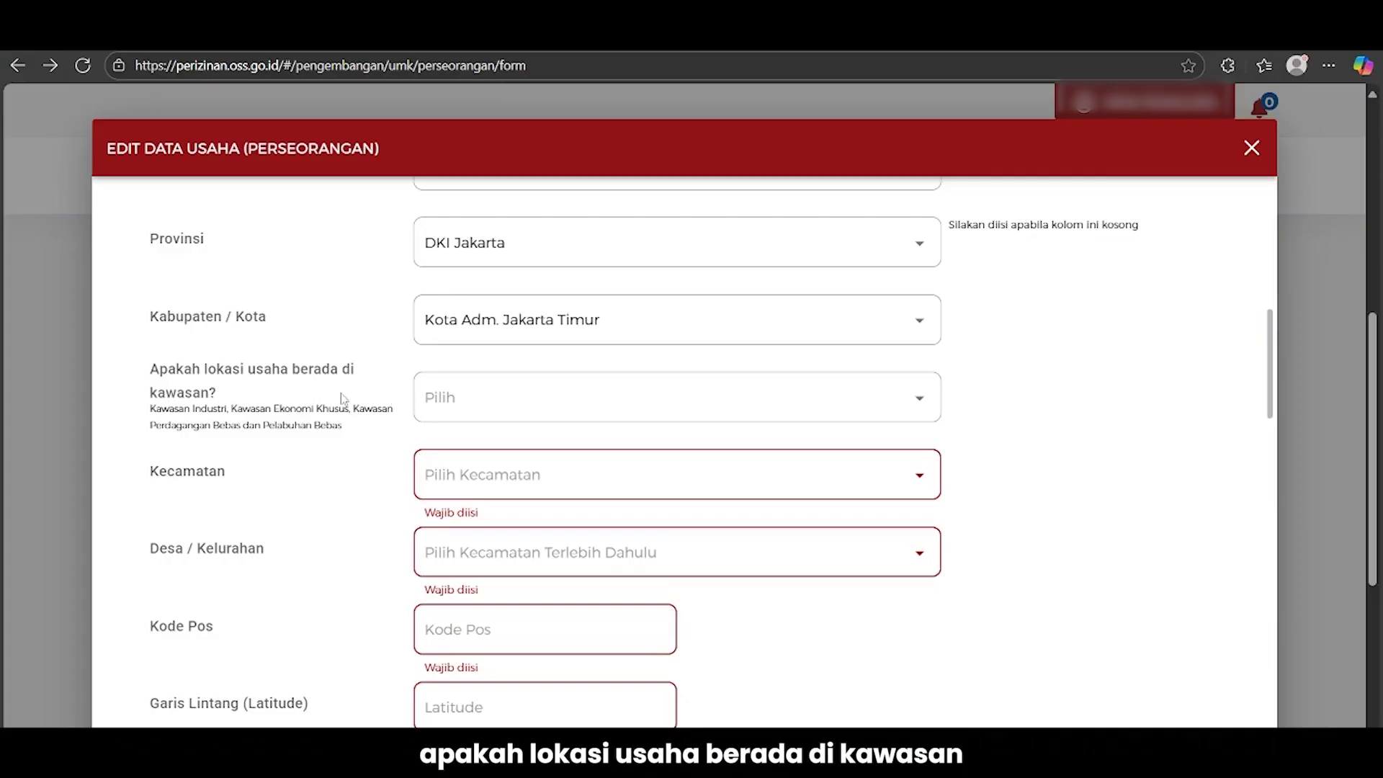
Mark the business as not in a zone, with district Cipayung and village Cilangkap
{"action": "left_click", "coordinate": [459, 396]}
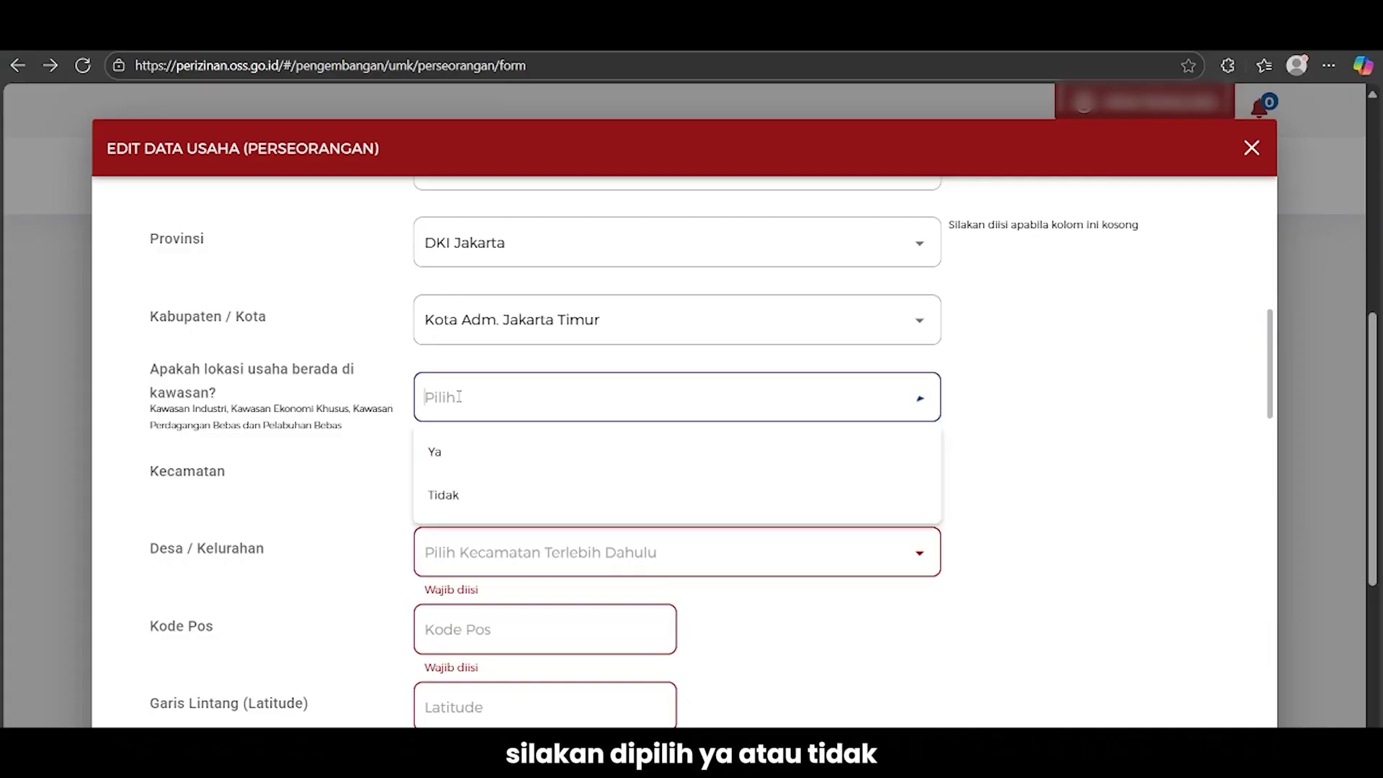
{"action": "left_click", "coordinate": [462, 493]}
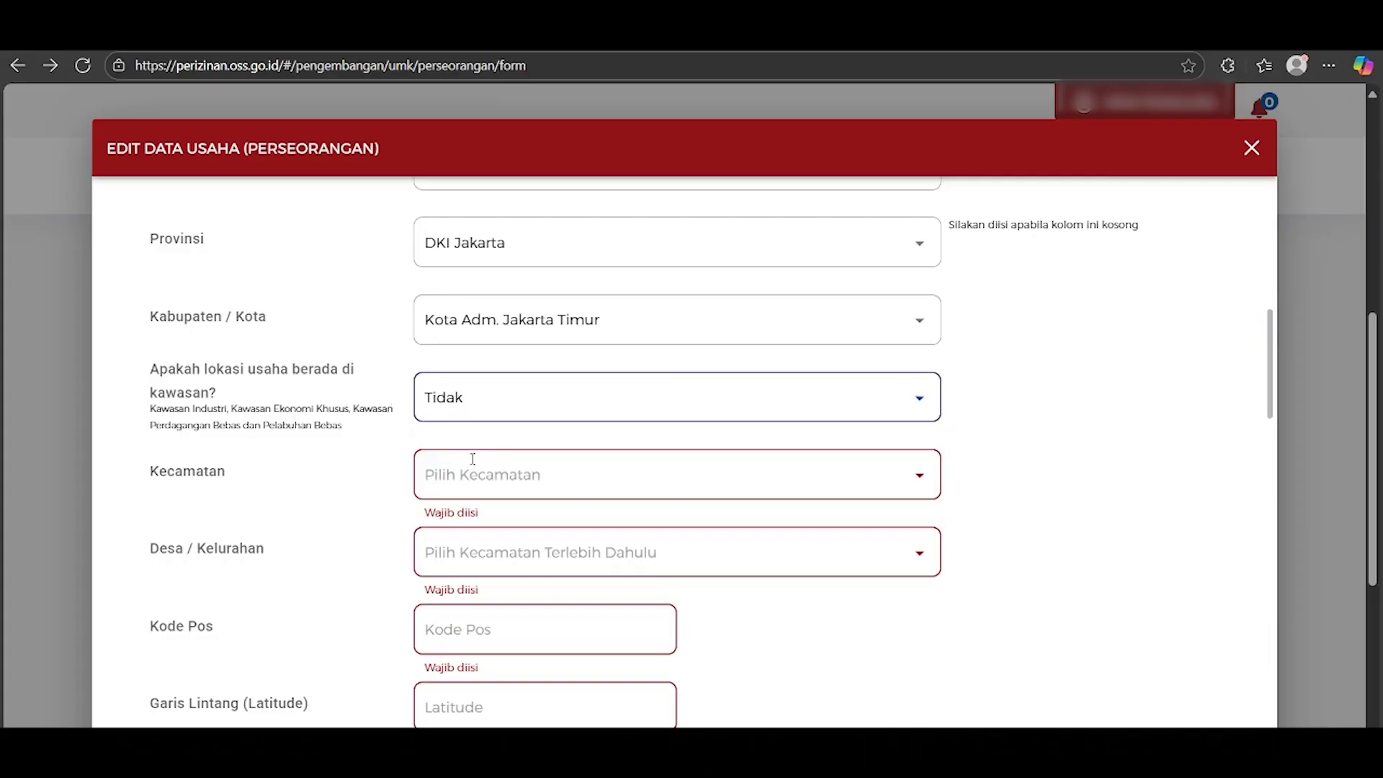
{"action": "left_click", "coordinate": [484, 470]}
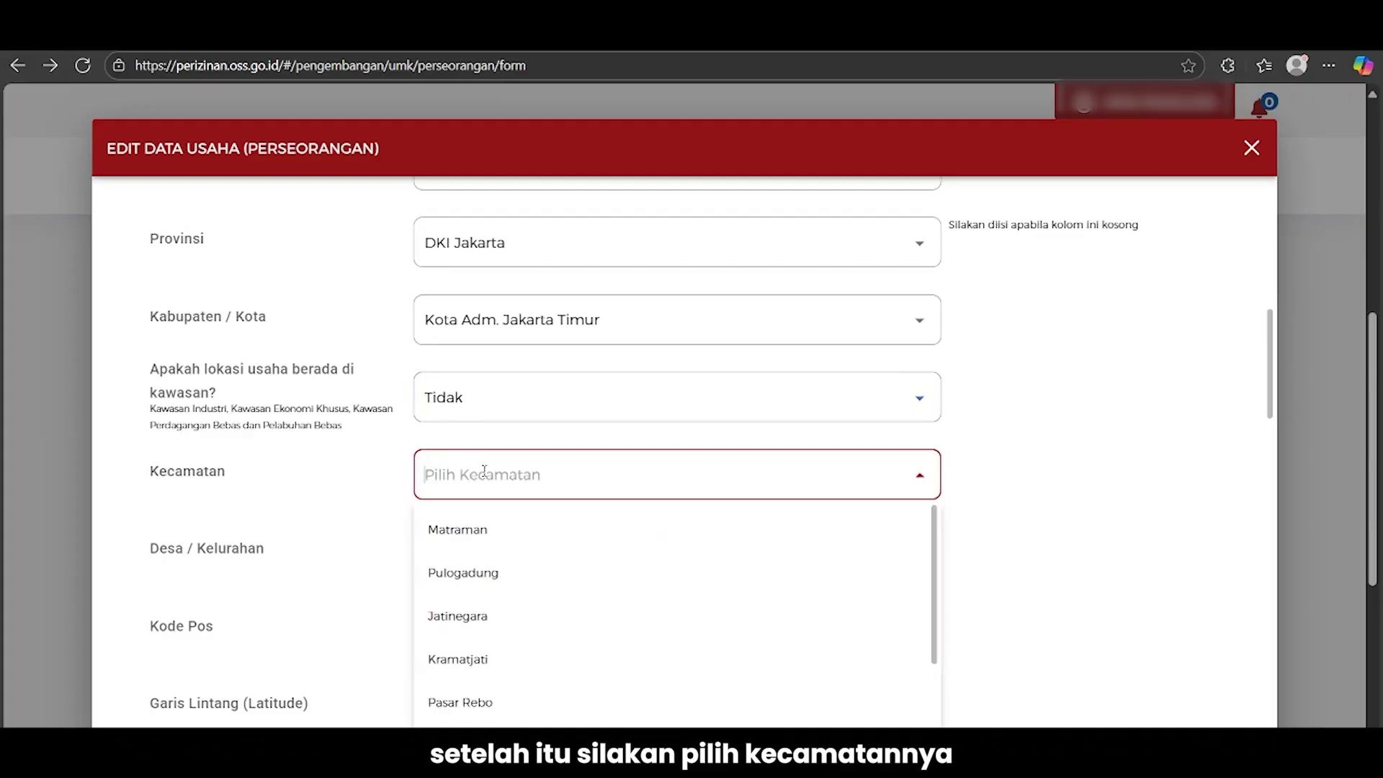
{"action": "scroll", "coordinate": [512, 561], "scroll_direction": "down", "scroll_amount": 3}
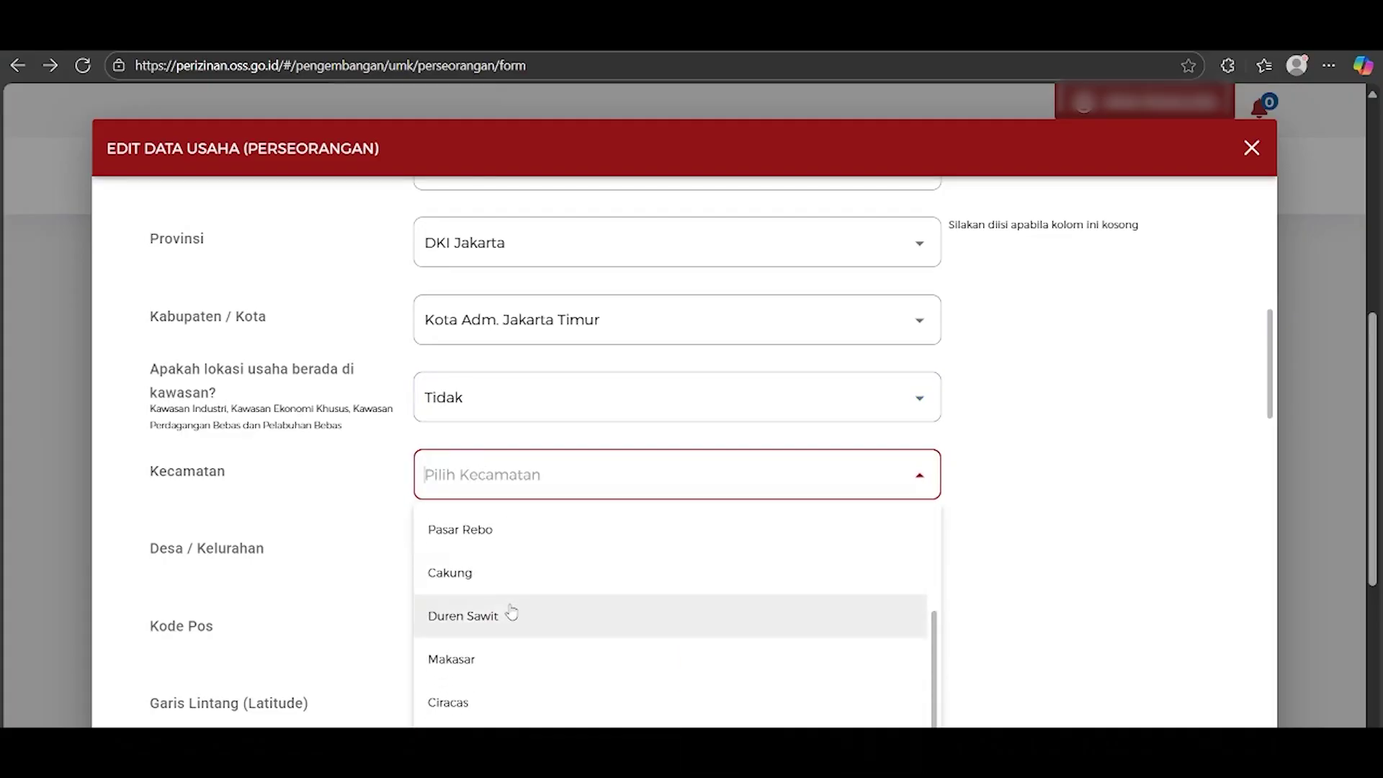
{"action": "left_click", "coordinate": [497, 724]}
{"action": "scroll", "coordinate": [996, 546], "scroll_direction": "down", "scroll_amount": 1}
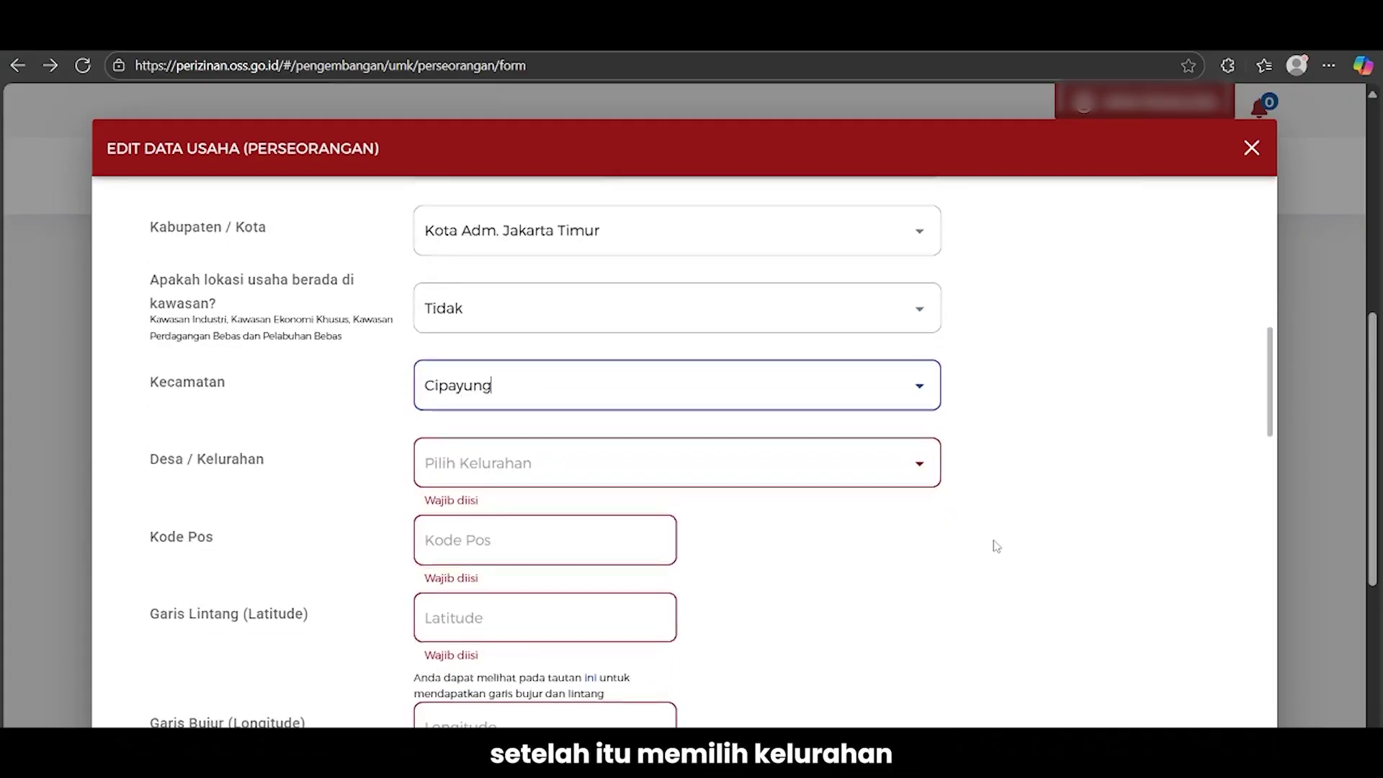
{"action": "left_click", "coordinate": [756, 471]}
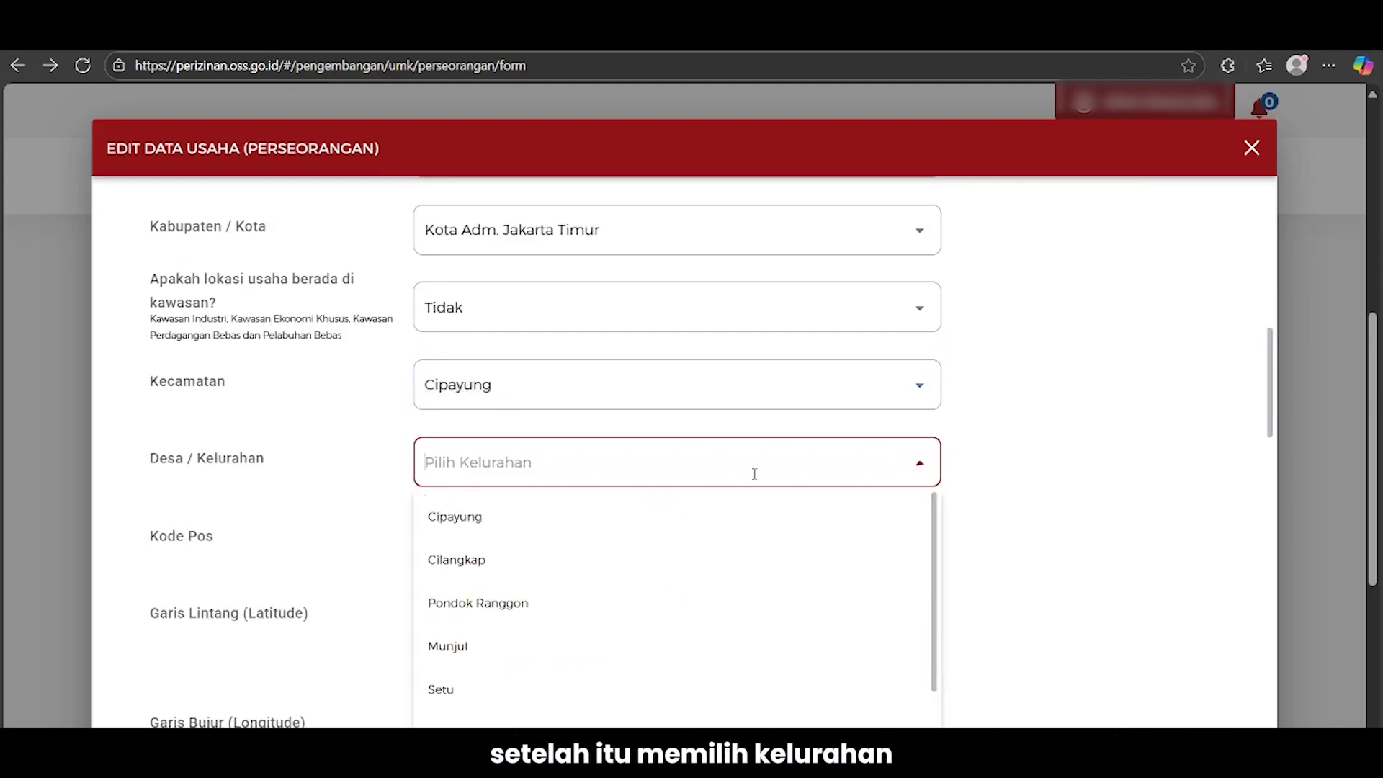
{"action": "left_click", "coordinate": [580, 557]}
Enter postal code 14452, then switch to the Google Maps tab
{"action": "left_click", "coordinate": [594, 531]}
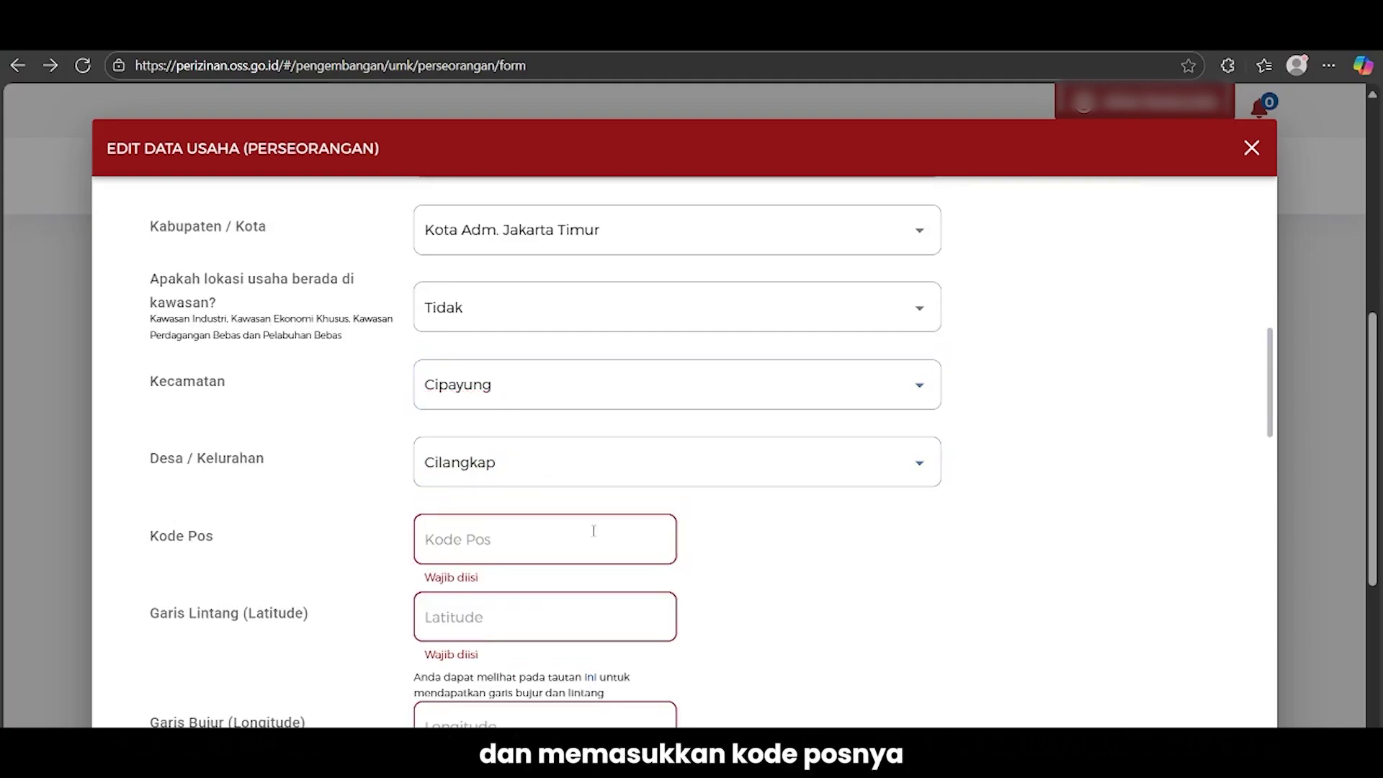
{"action": "type", "text": "14452"}
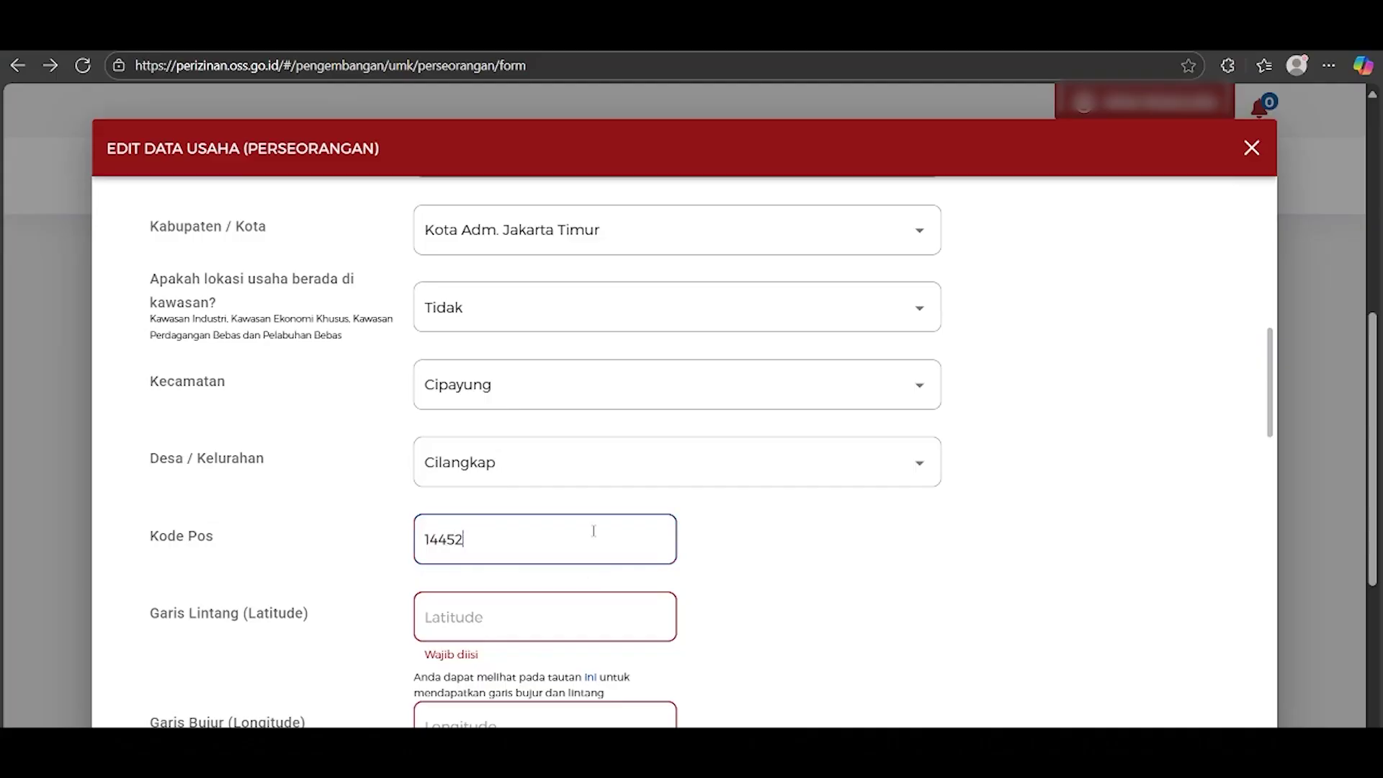
{"action": "left_click", "coordinate": [881, 595]}
{"action": "scroll", "coordinate": [909, 596], "scroll_direction": "down", "scroll_amount": 2}
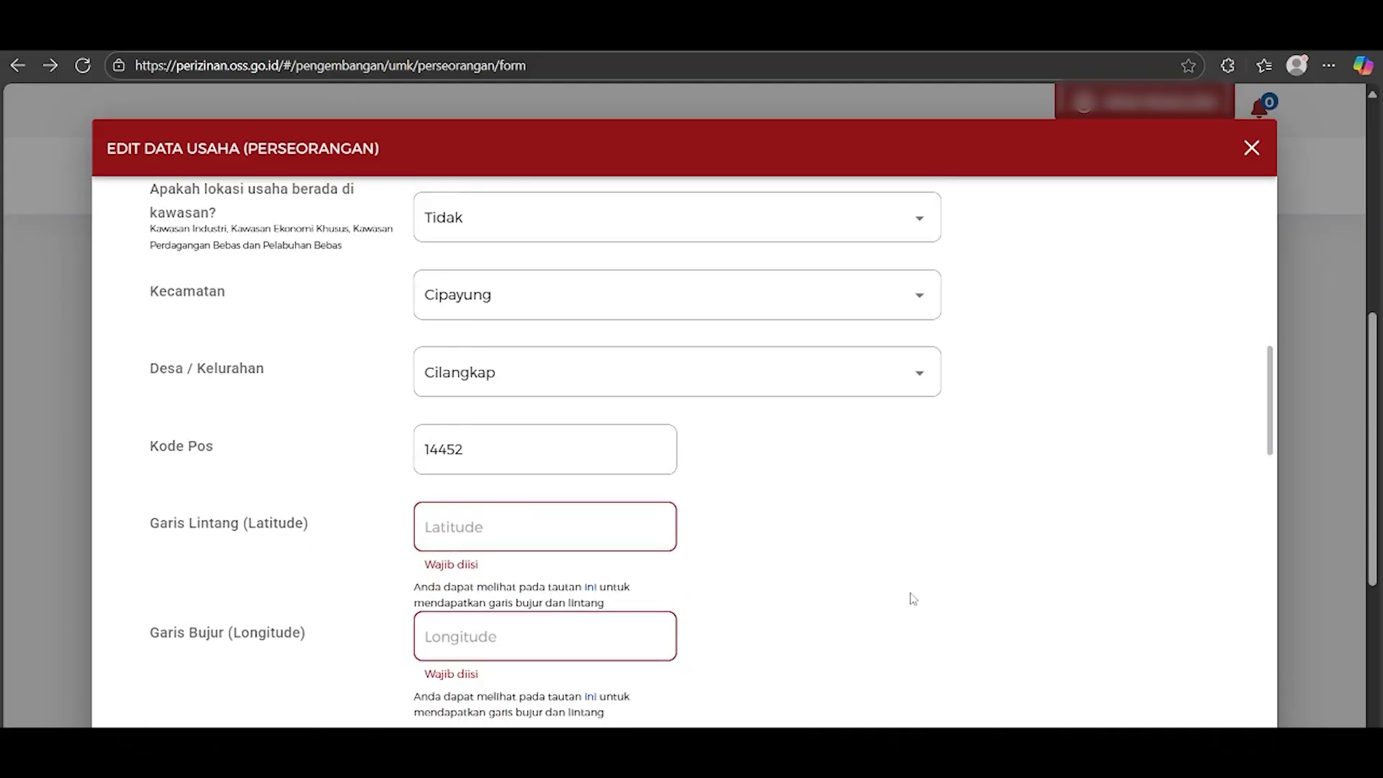
{"action": "scroll", "coordinate": [922, 577], "scroll_direction": "down", "scroll_amount": 1}
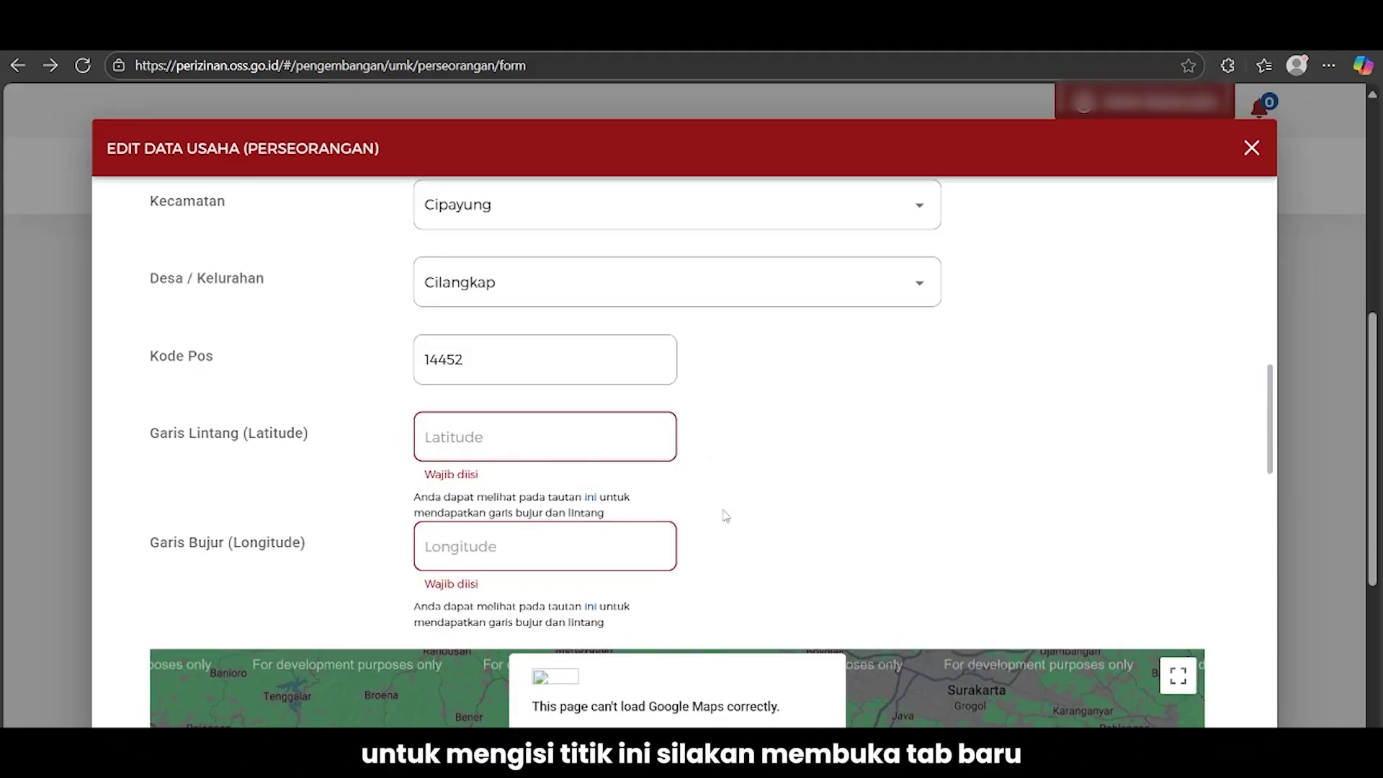
{"action": "left_click", "coordinate": [382, 38]}
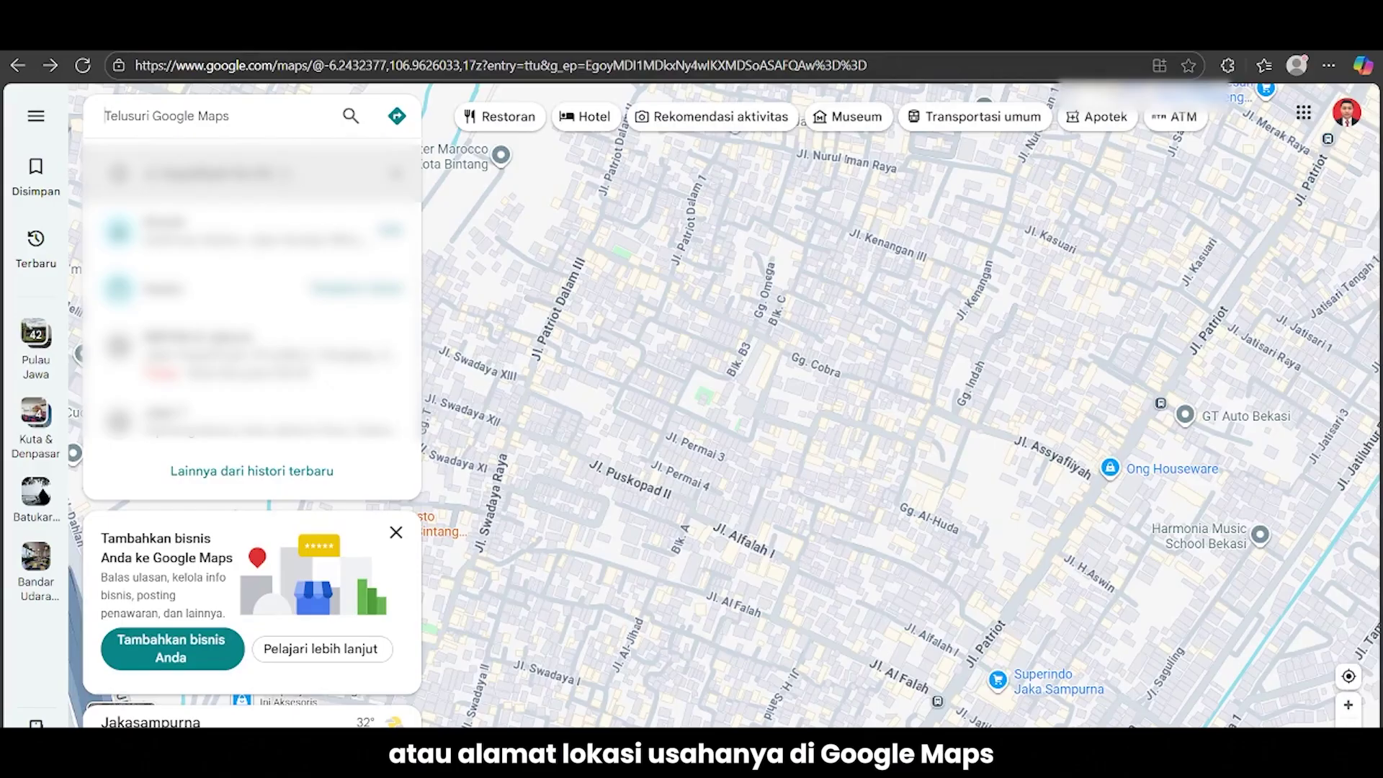
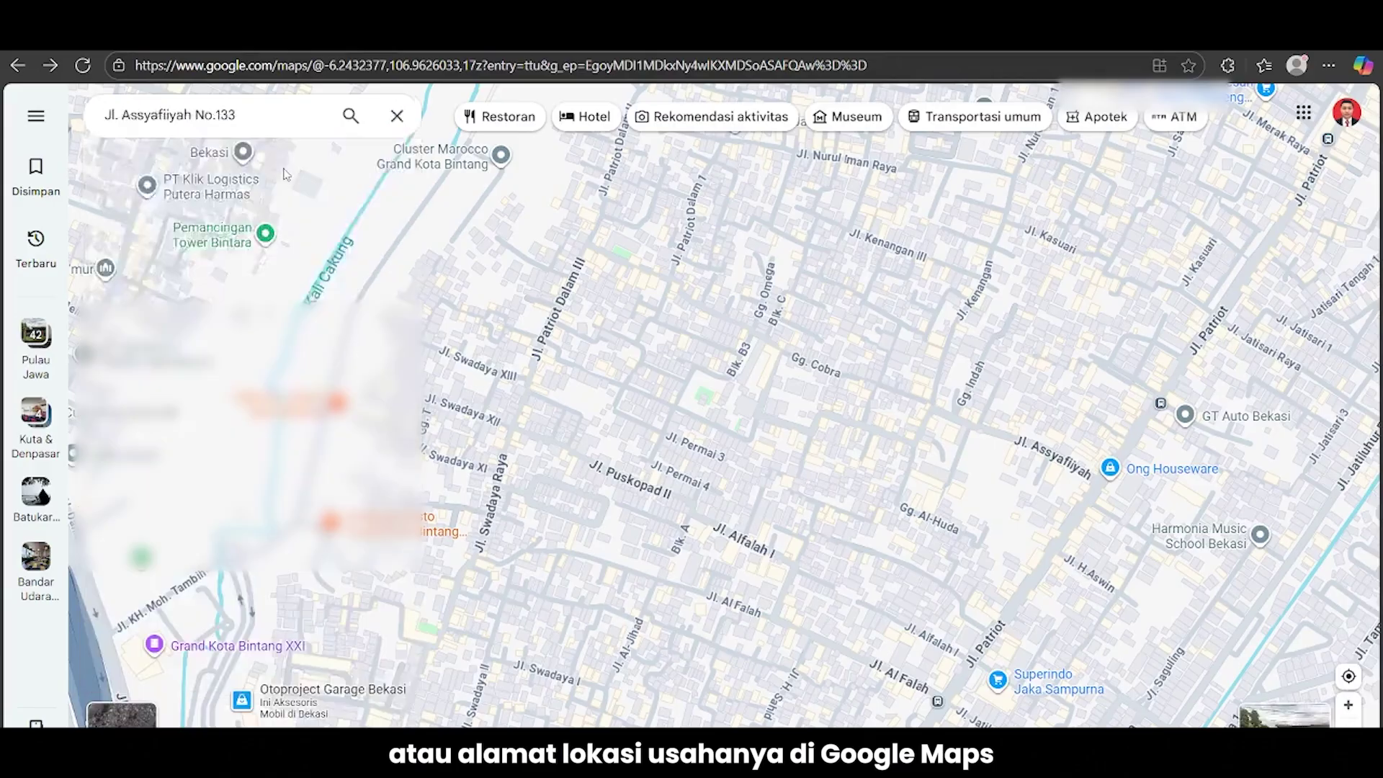
Search the business address in Google Maps, copy the pin's coordinates, and return to OSS
{"action": "key", "text": "Return"}
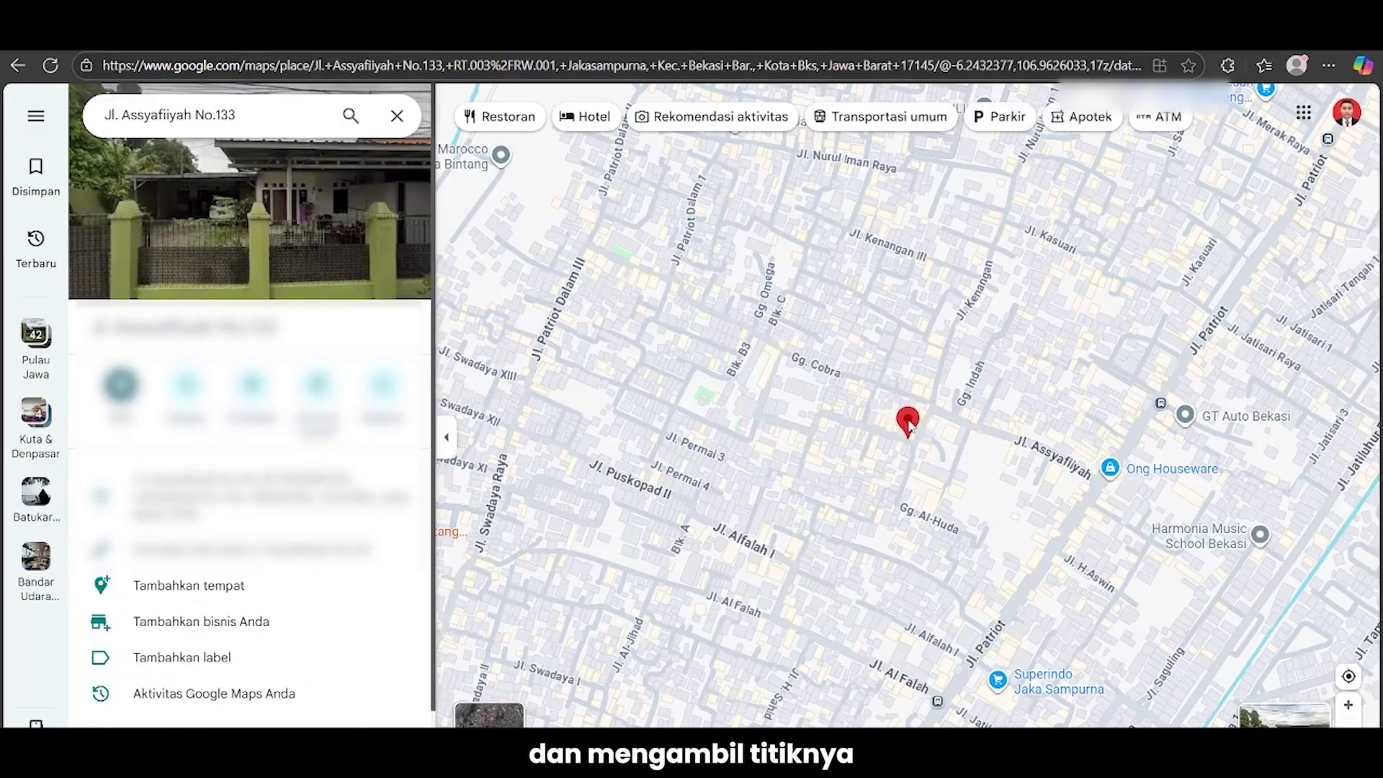
{"action": "right_click", "coordinate": [908, 423]}
{"action": "left_click", "coordinate": [935, 447]}
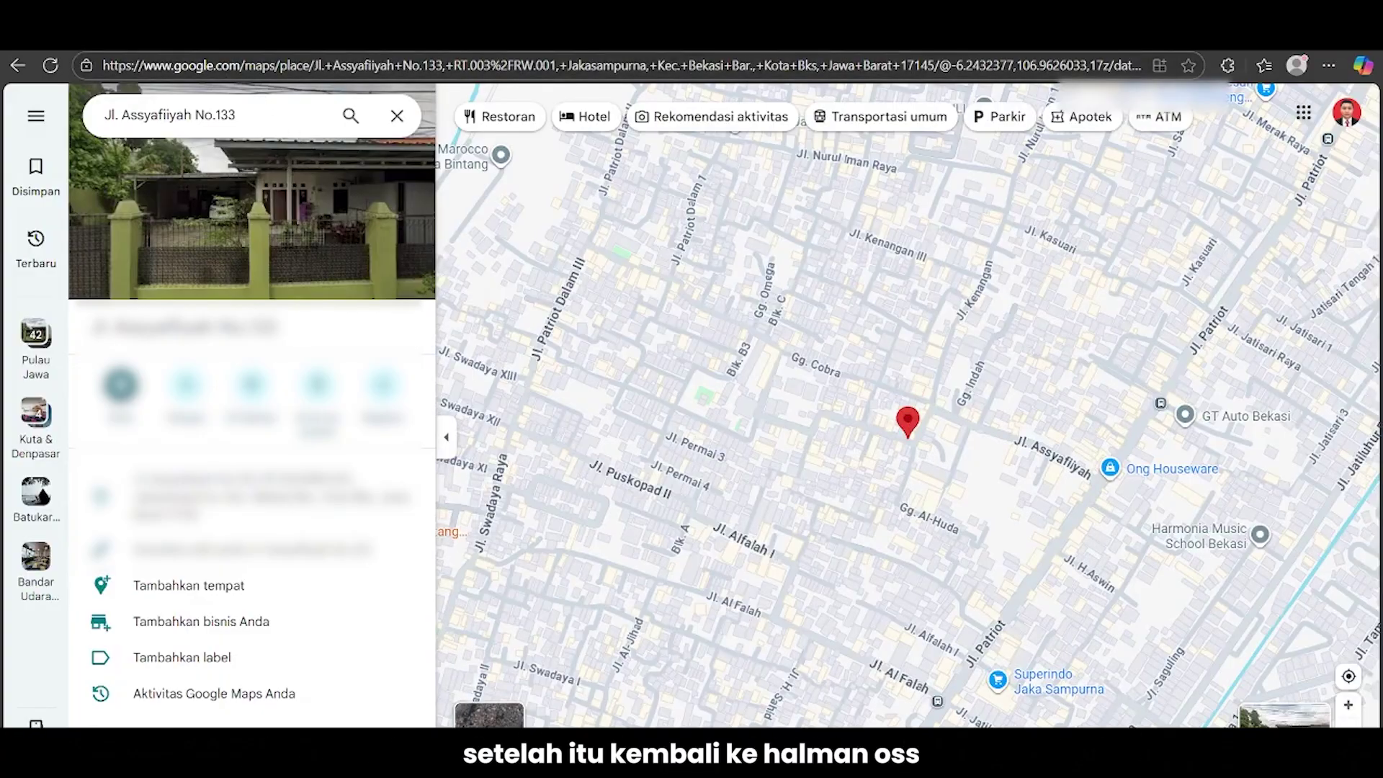
{"action": "key", "text": "ctrl+Tab"}
{"action": "left_click", "coordinate": [497, 439]}
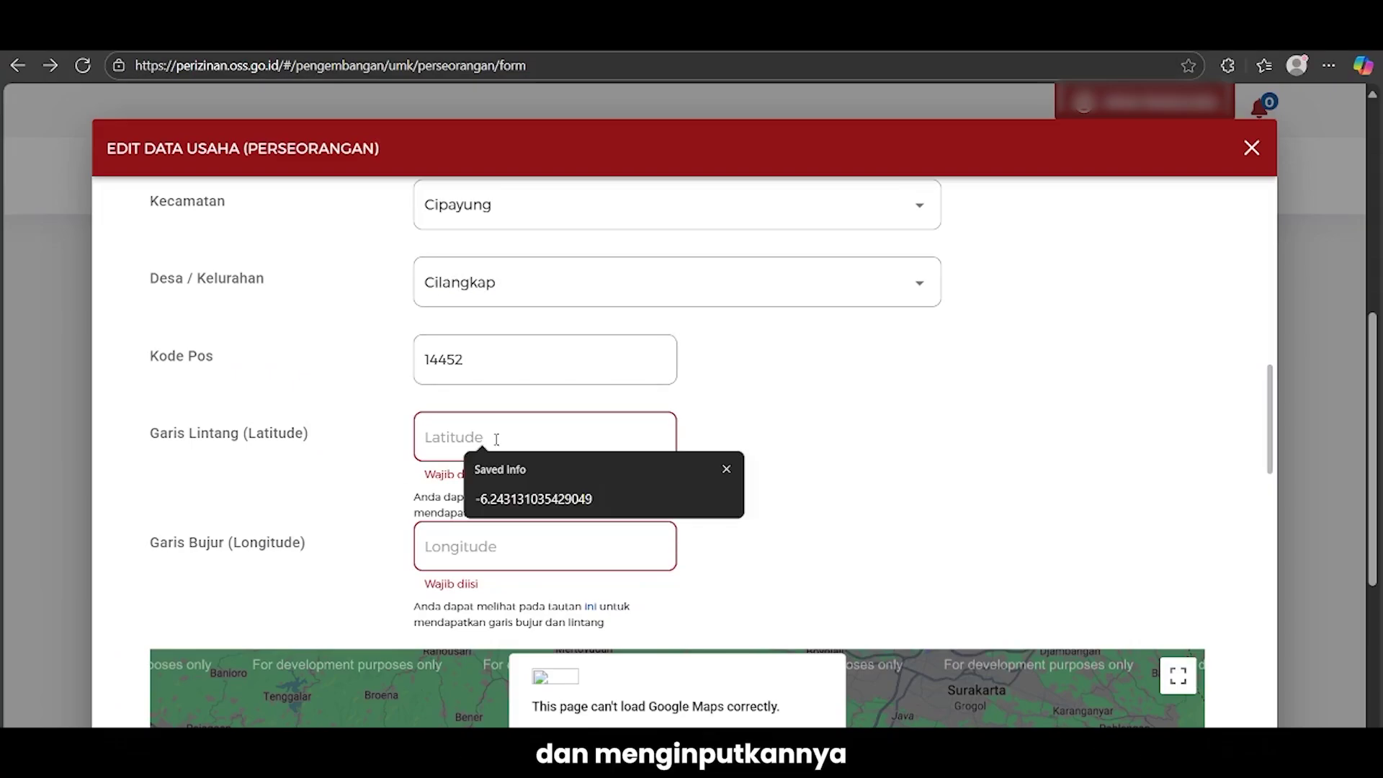
{"action": "key", "text": "ctrl+v"}
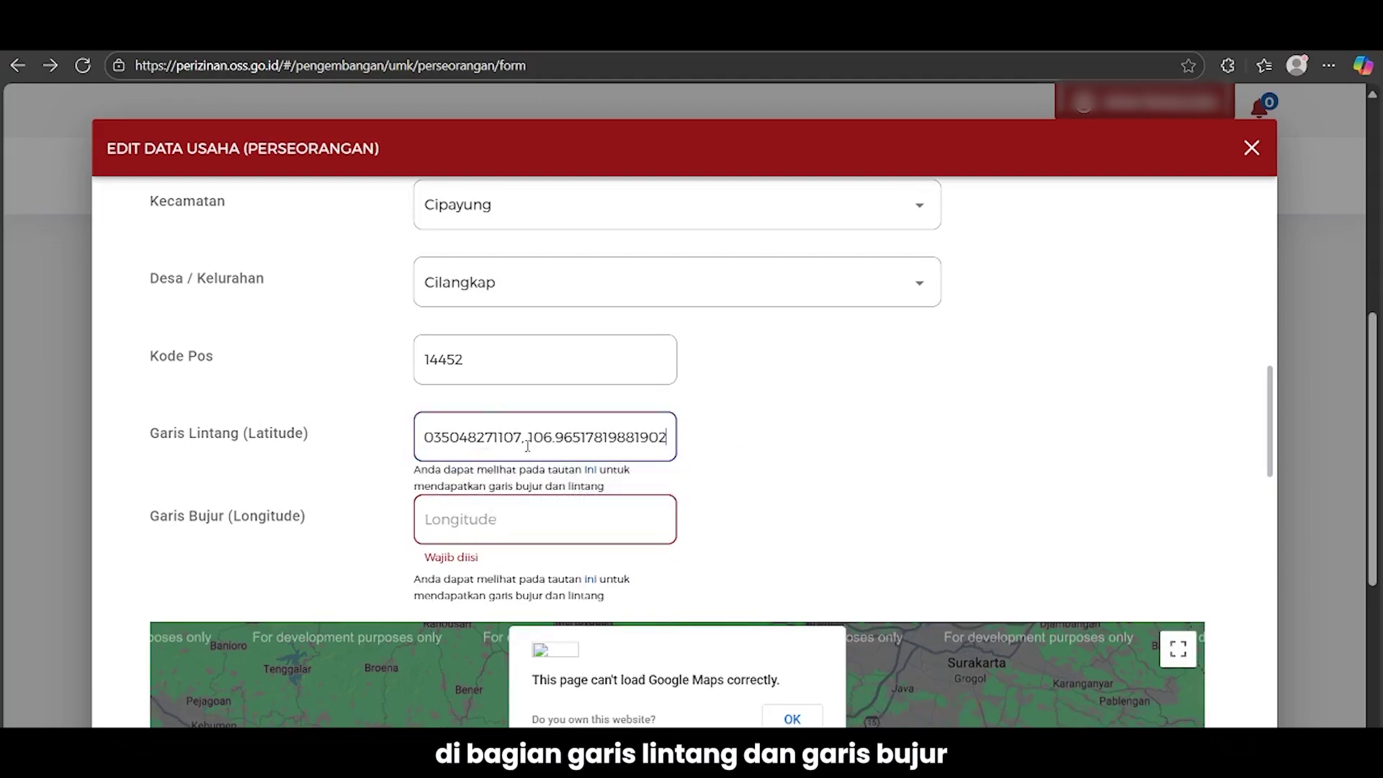
{"action": "left_click_drag", "start_coordinate": [529, 438], "coordinate": [698, 458]}
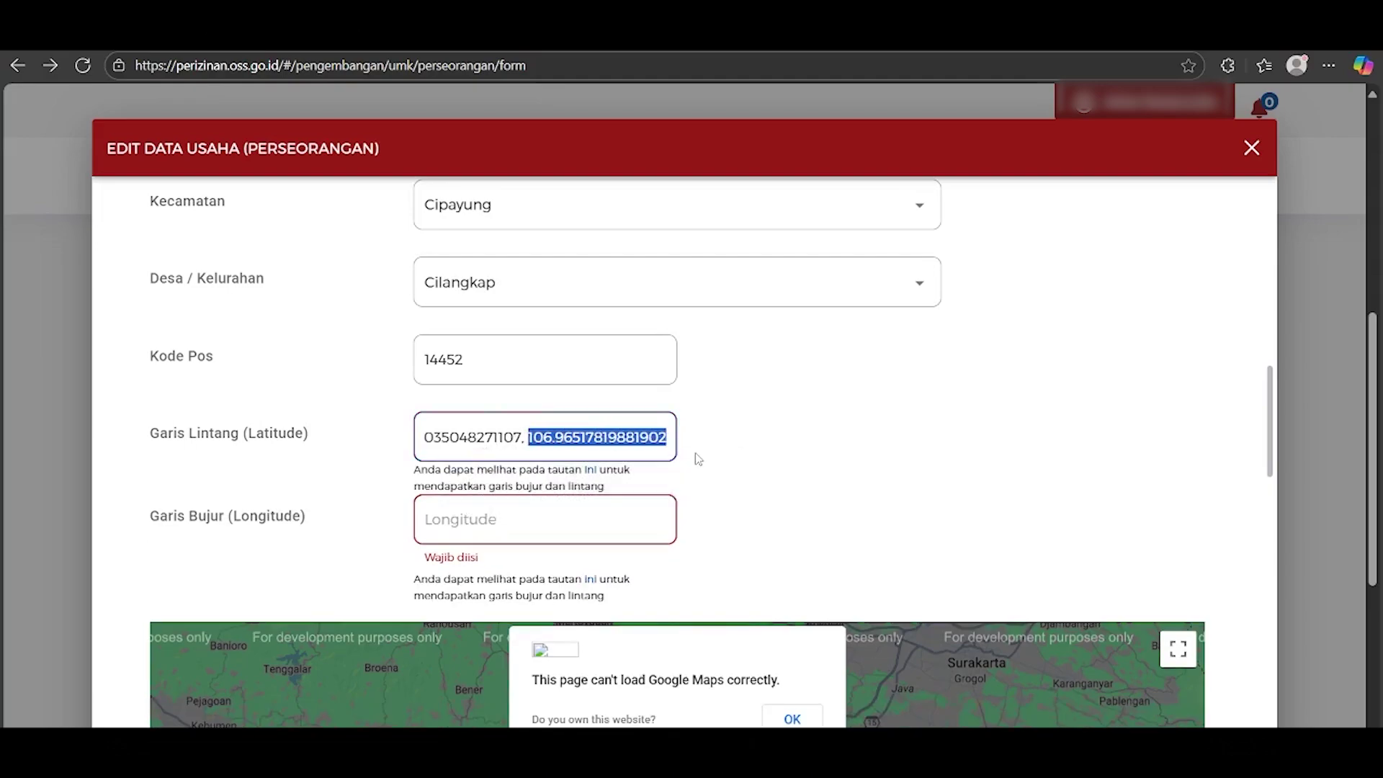
{"action": "key", "text": "ctrl+x"}
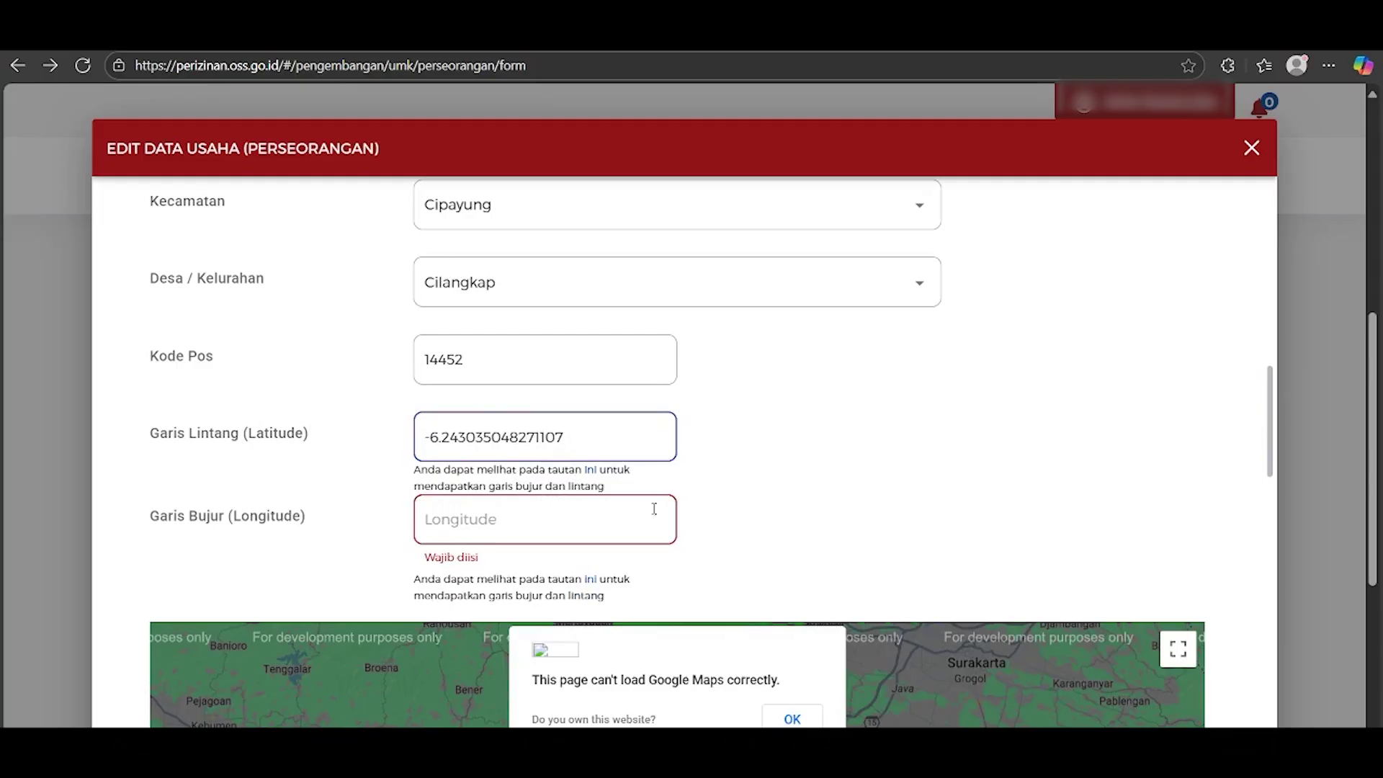
{"action": "left_click", "coordinate": [651, 509]}
{"action": "key", "text": "ctrl+v"}
Answer Belum to business already running and Tidak to building construction
{"action": "scroll", "coordinate": [1182, 442], "scroll_direction": "down", "scroll_amount": 3}
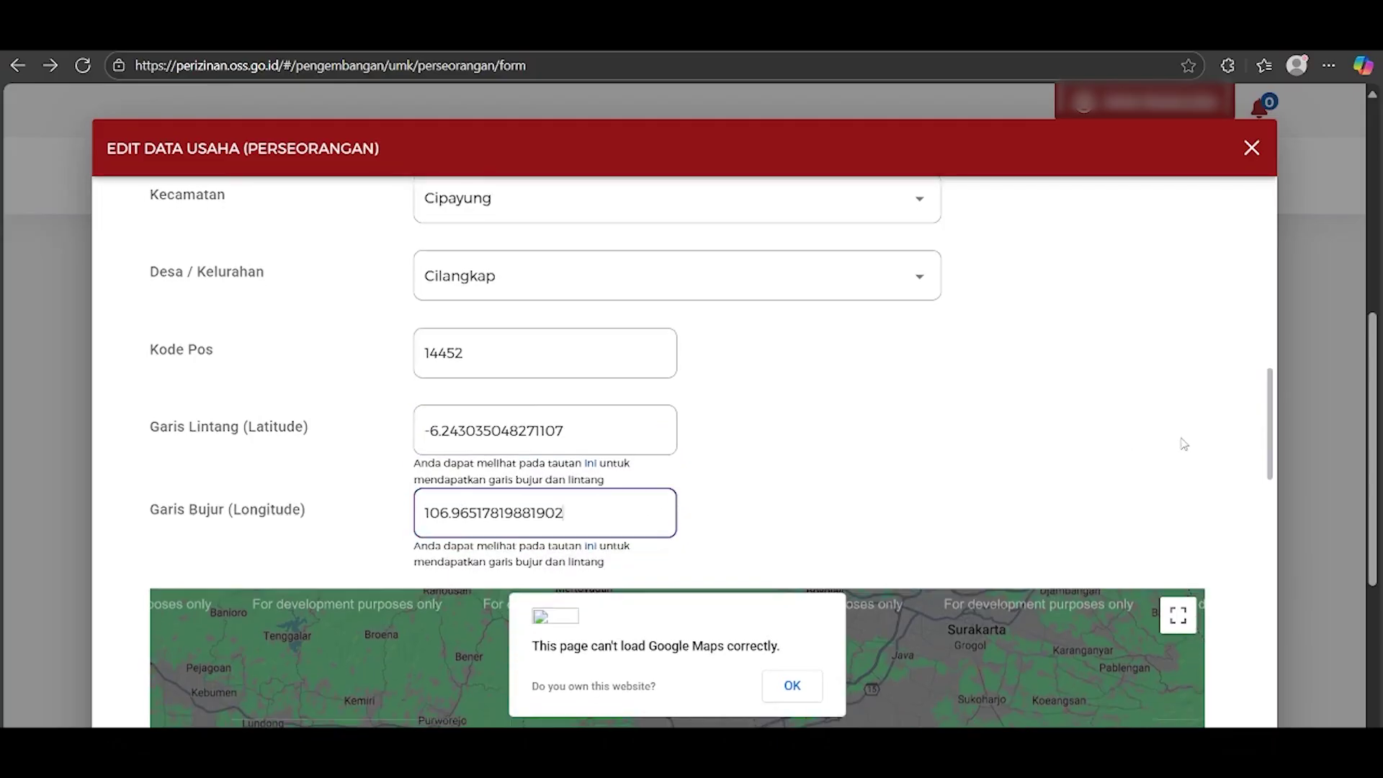
{"action": "scroll", "coordinate": [1217, 412], "scroll_direction": "down", "scroll_amount": 5}
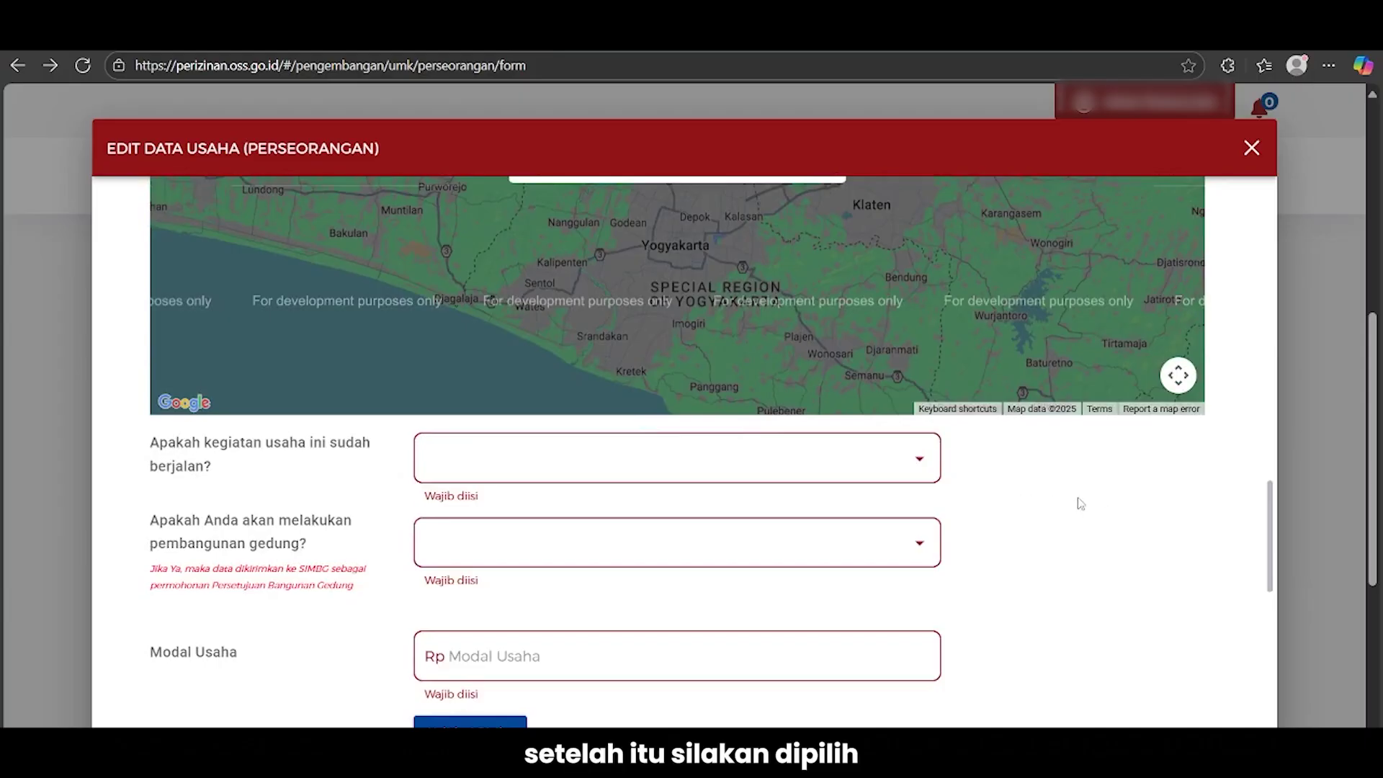
{"action": "scroll", "coordinate": [1023, 497], "scroll_direction": "down", "scroll_amount": 1}
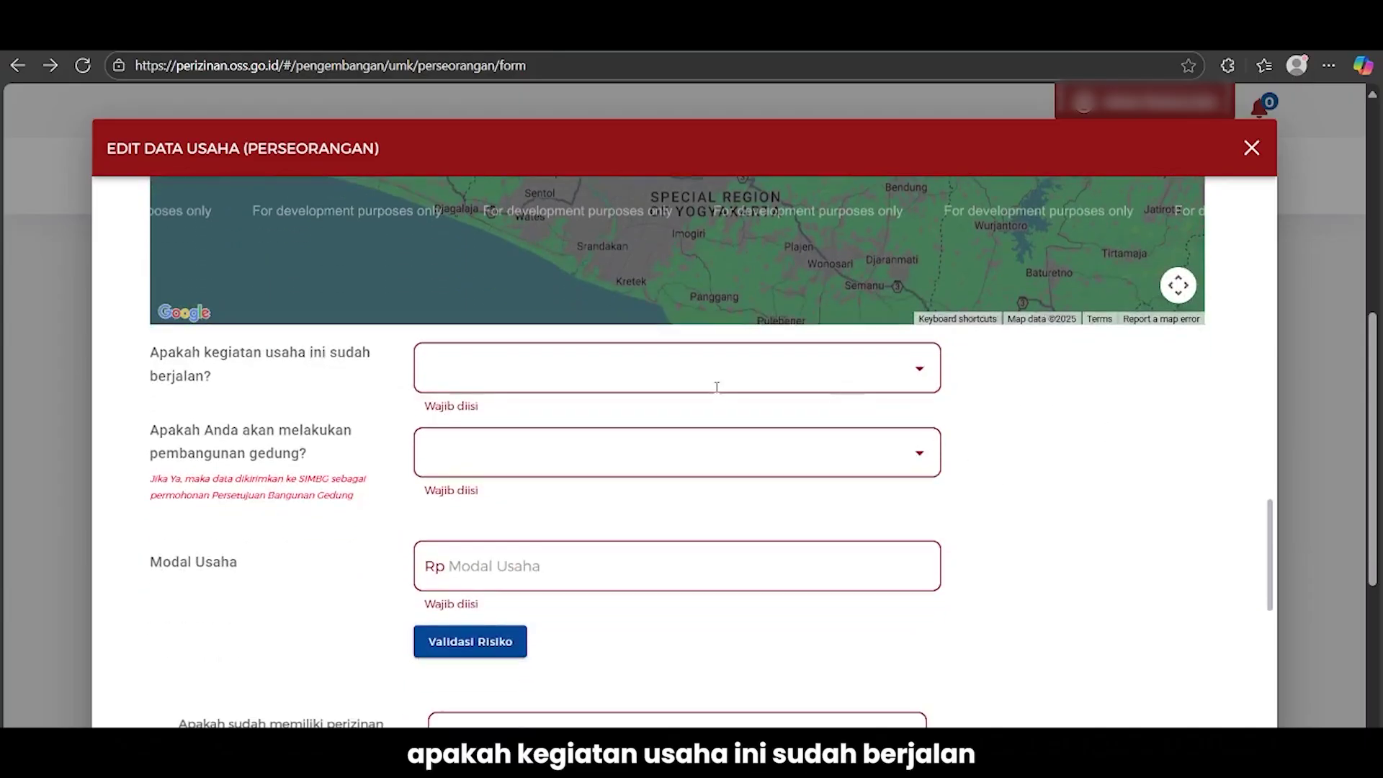
{"action": "left_click", "coordinate": [691, 372]}
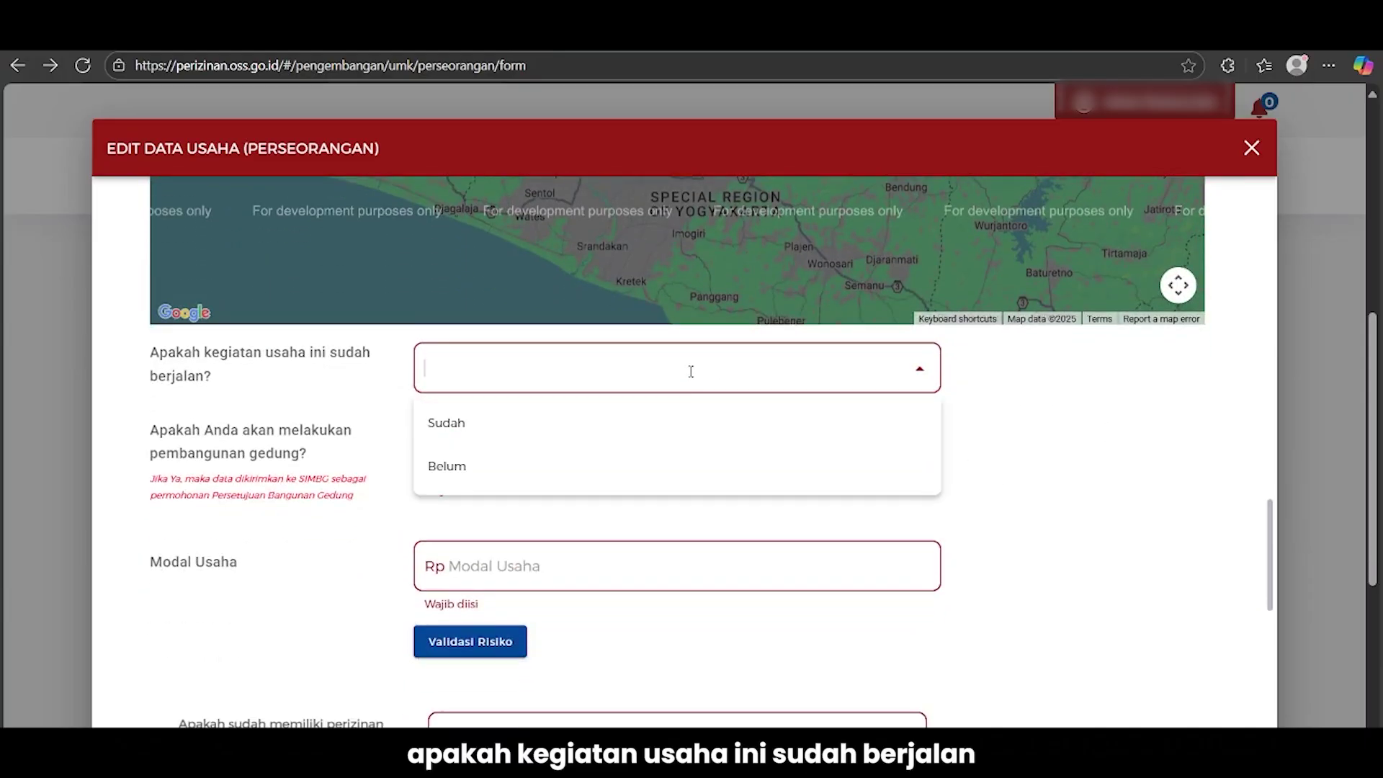
{"action": "left_click", "coordinate": [586, 466]}
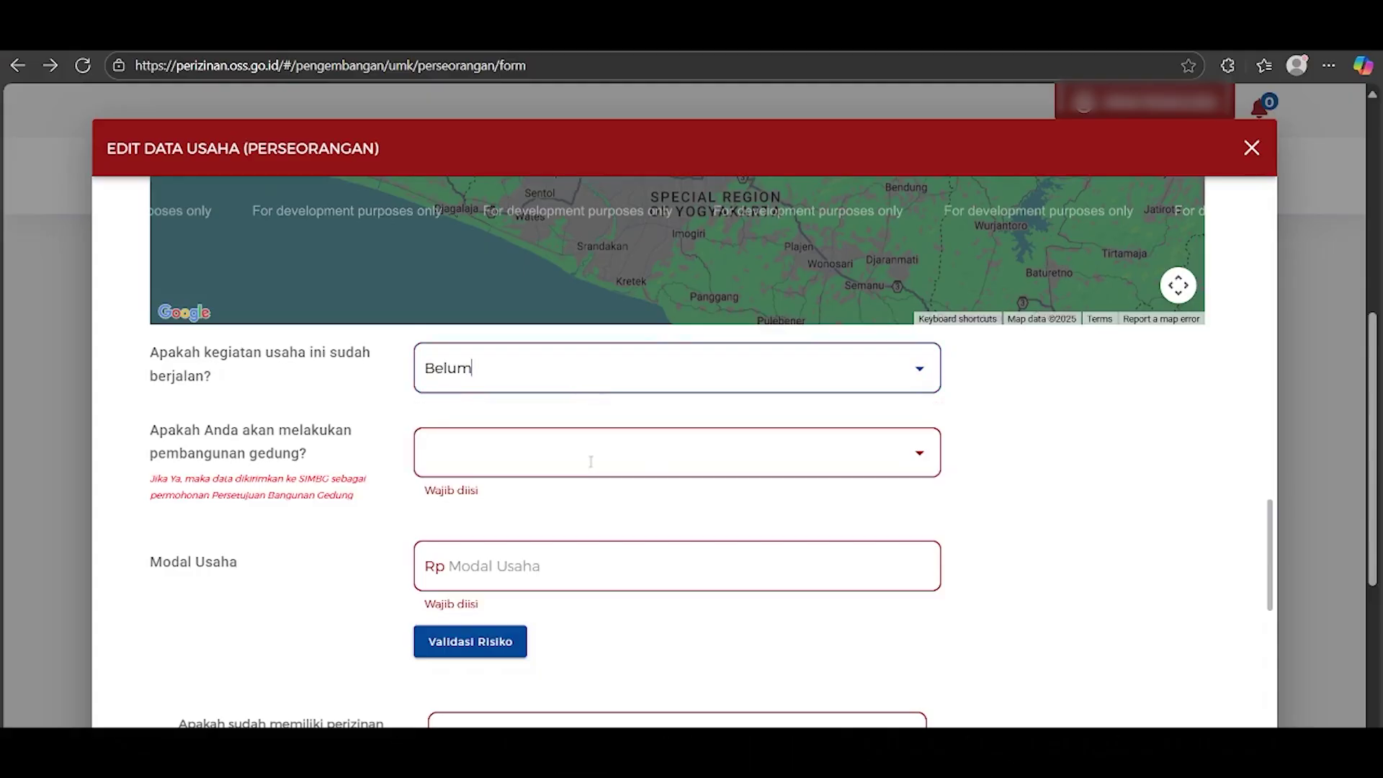
{"action": "left_click", "coordinate": [717, 462]}
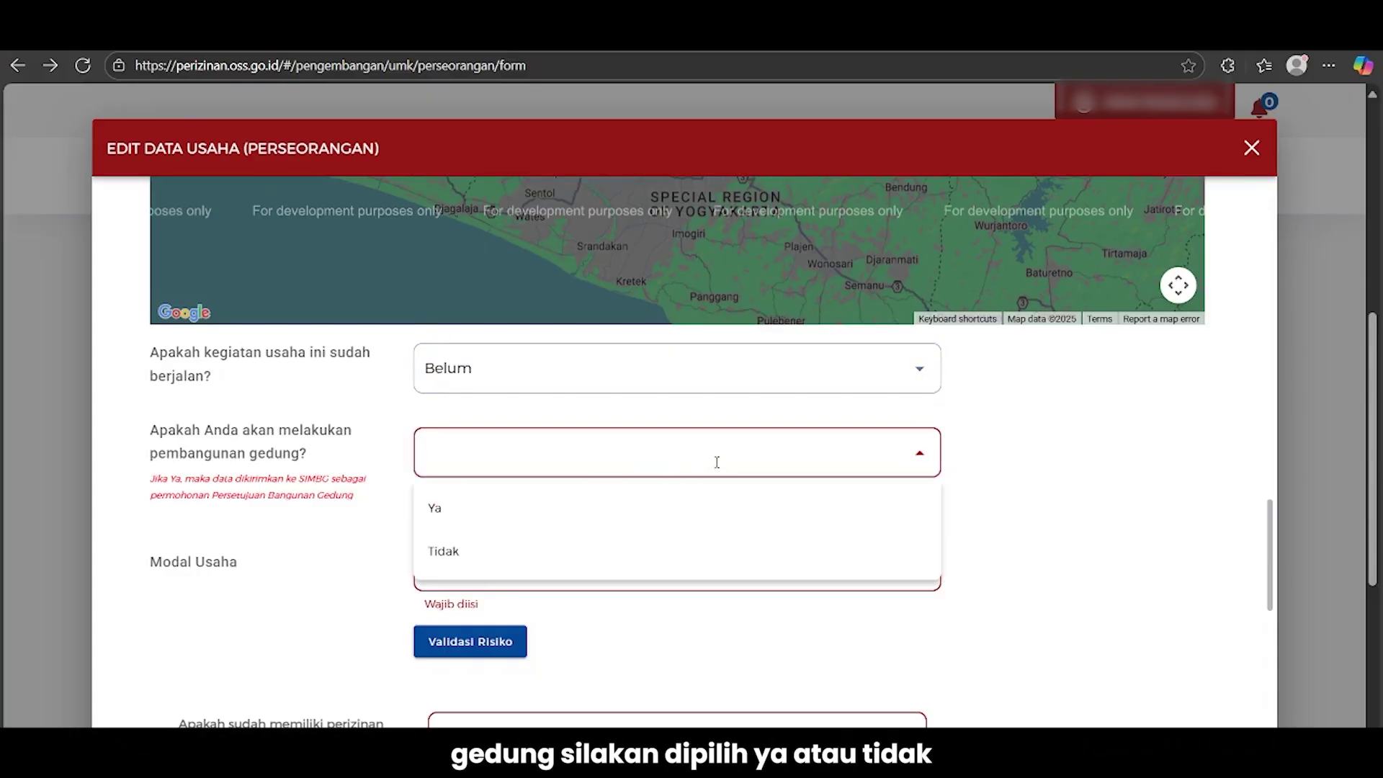
{"action": "left_click", "coordinate": [527, 551]}
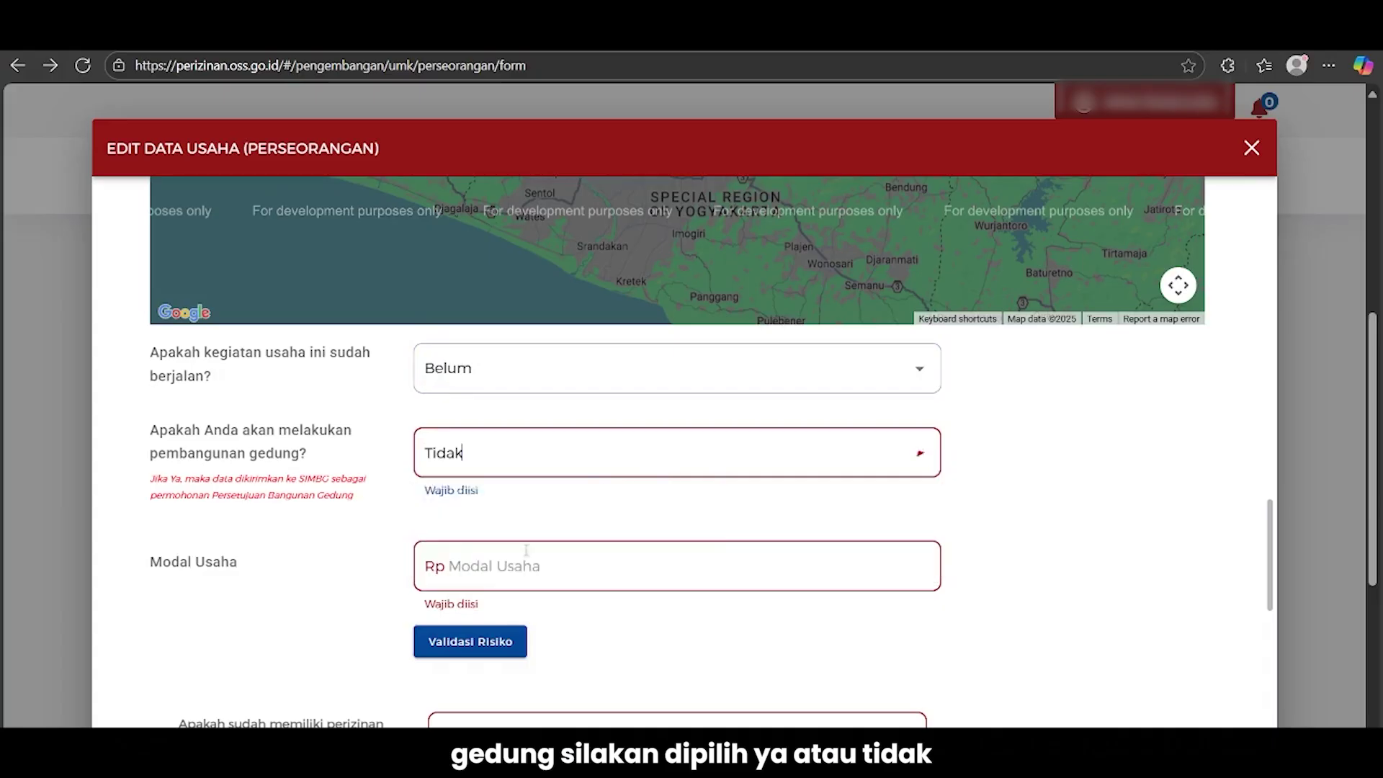
Set the business capital (Modal Usaha) to Rp 100.000.000
{"action": "left_click", "coordinate": [671, 571]}
{"action": "type", "text": "100.000.00"}
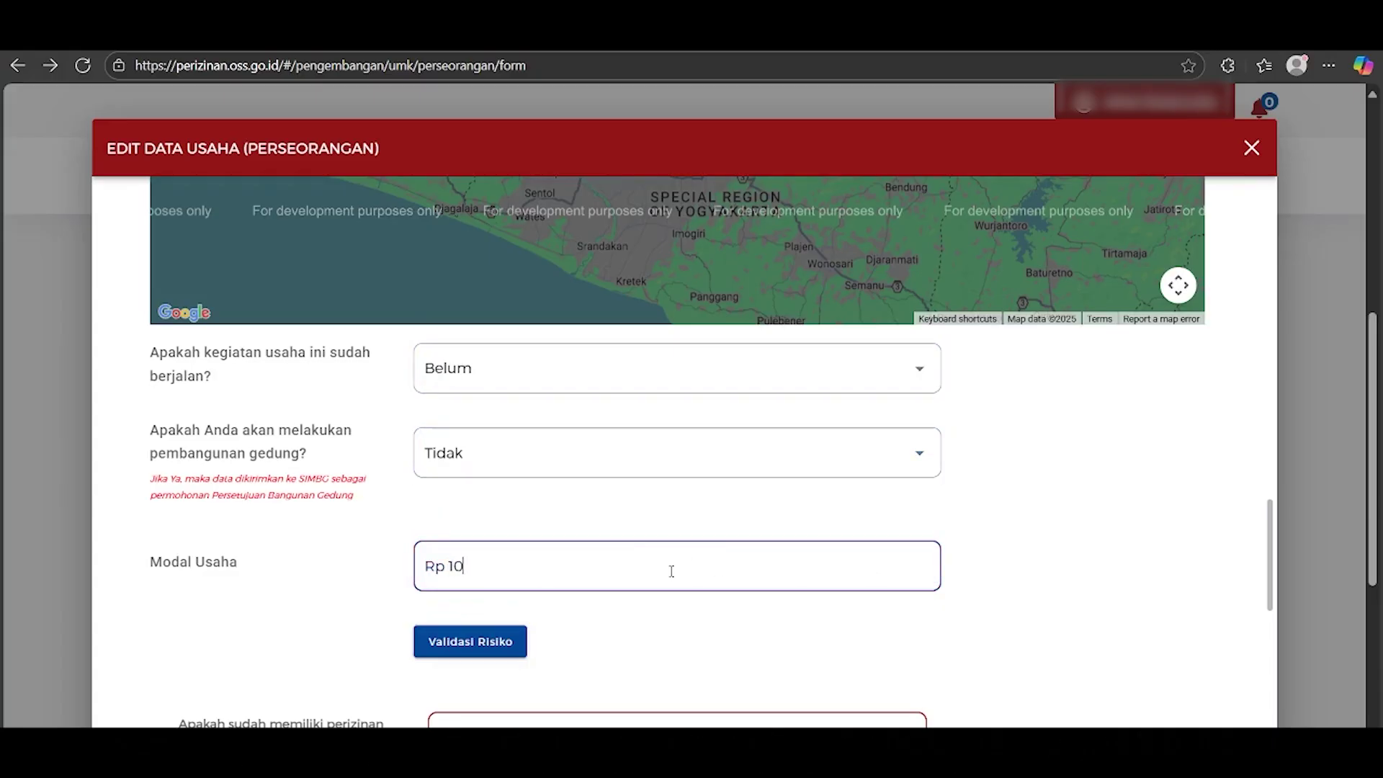
{"action": "type", "text": "0"}
{"action": "left_click", "coordinate": [1012, 585]}
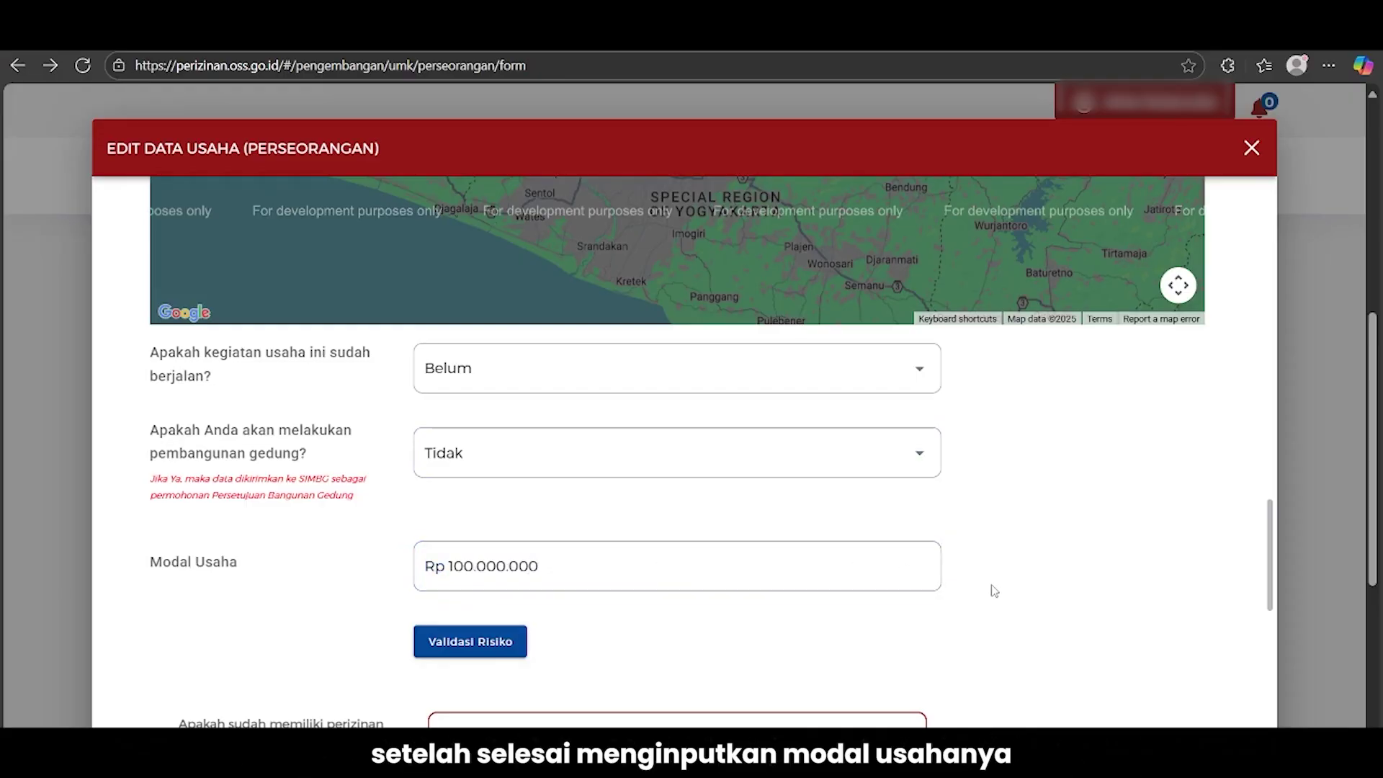
{"action": "scroll", "coordinate": [994, 589], "scroll_direction": "down", "scroll_amount": 1}
Validate the risk (Mikro, Menengah Tinggi) and set operation start to October 2025
{"action": "left_click", "coordinate": [516, 550]}
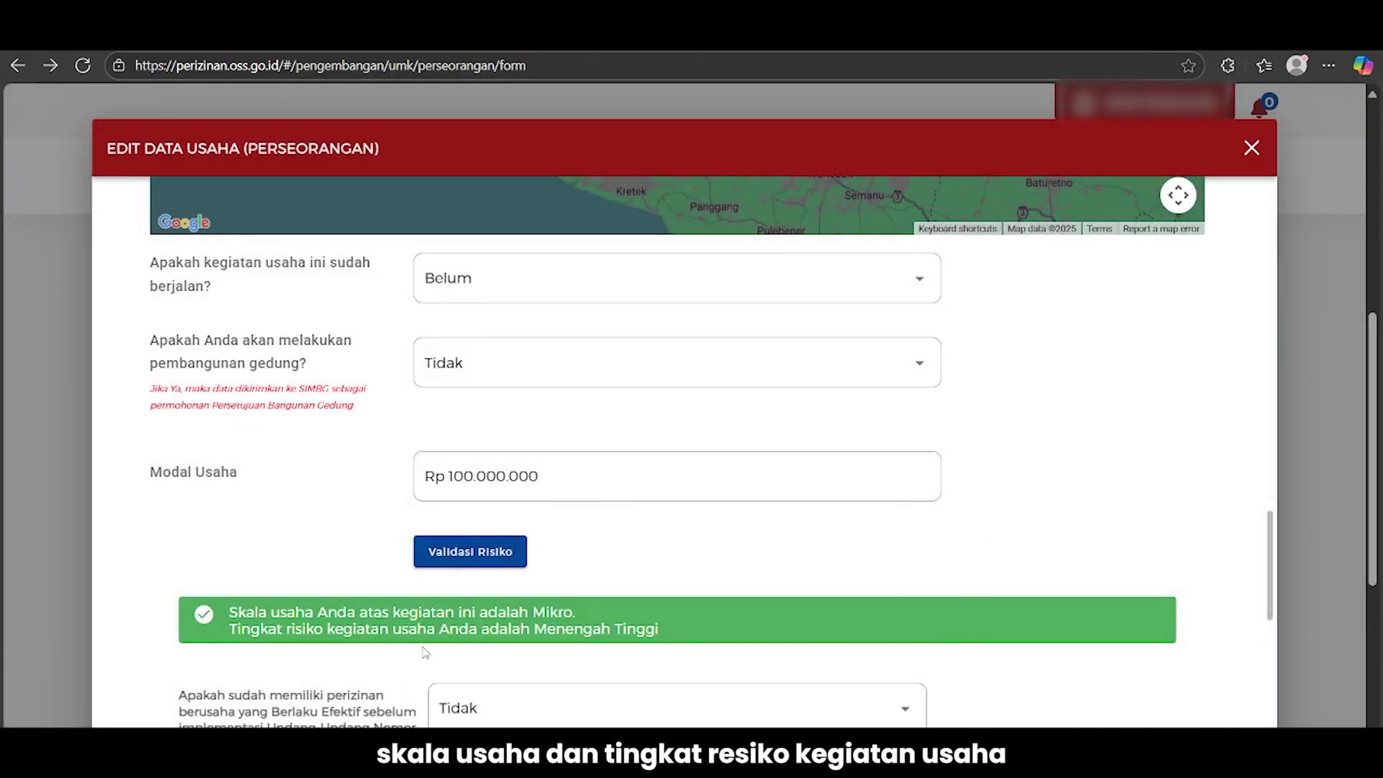
{"action": "scroll", "coordinate": [1108, 654], "scroll_direction": "down", "scroll_amount": 4}
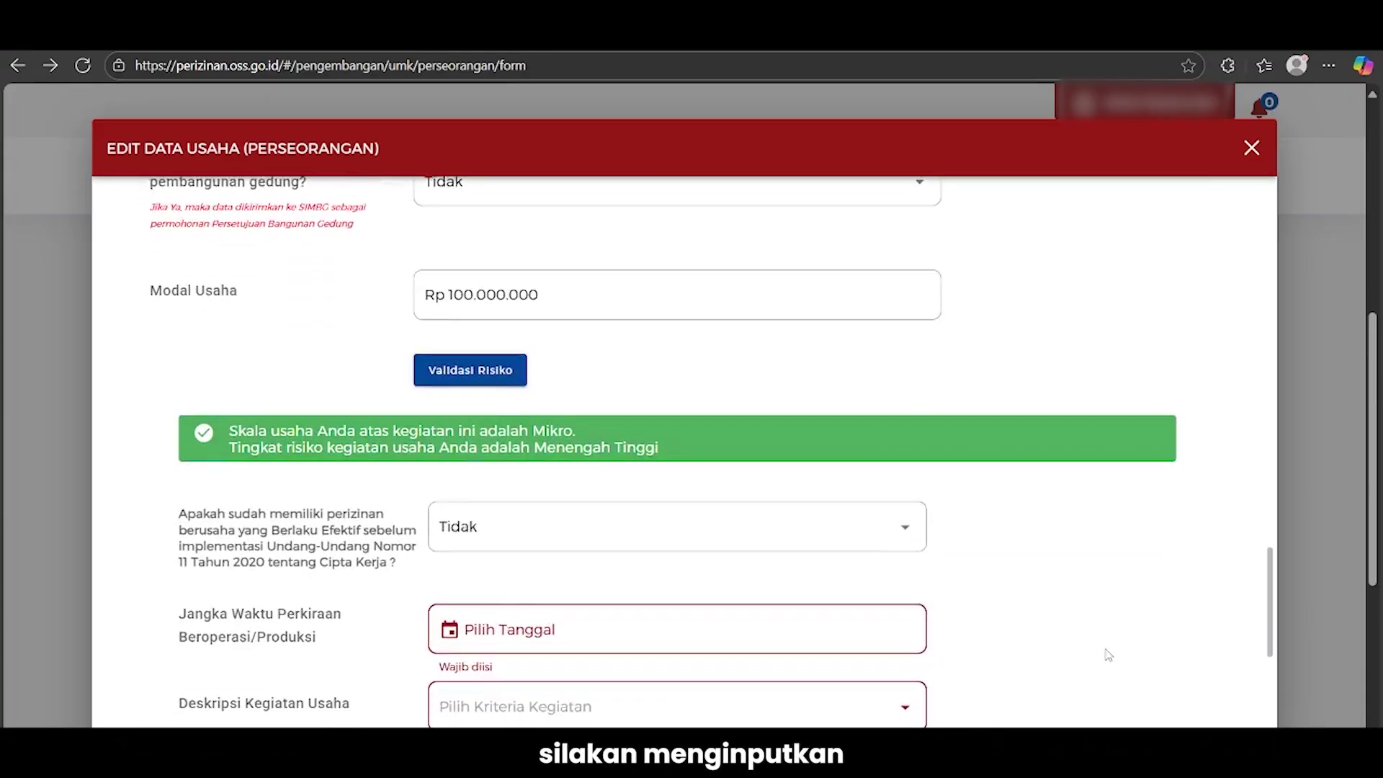
{"action": "scroll", "coordinate": [1108, 654], "scroll_direction": "down", "scroll_amount": 1}
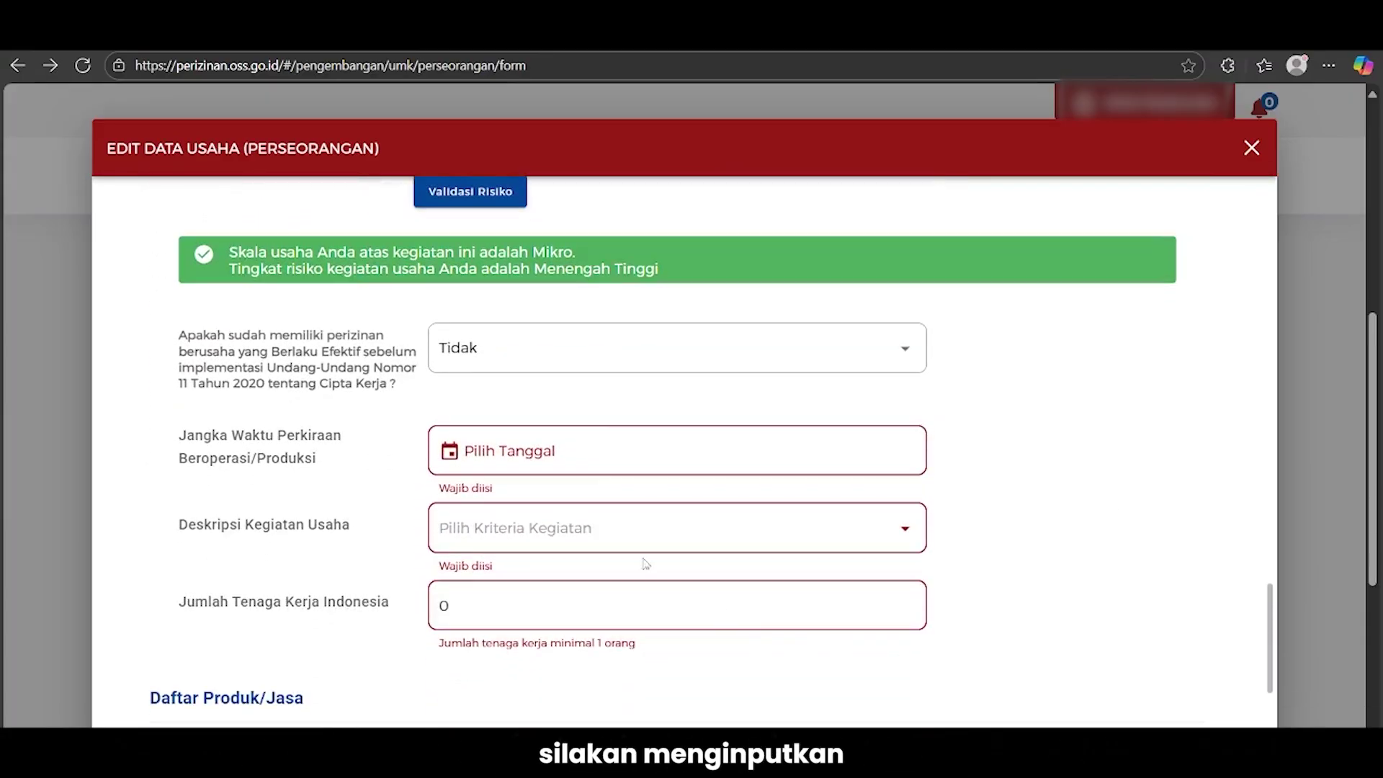
{"action": "left_click", "coordinate": [608, 462]}
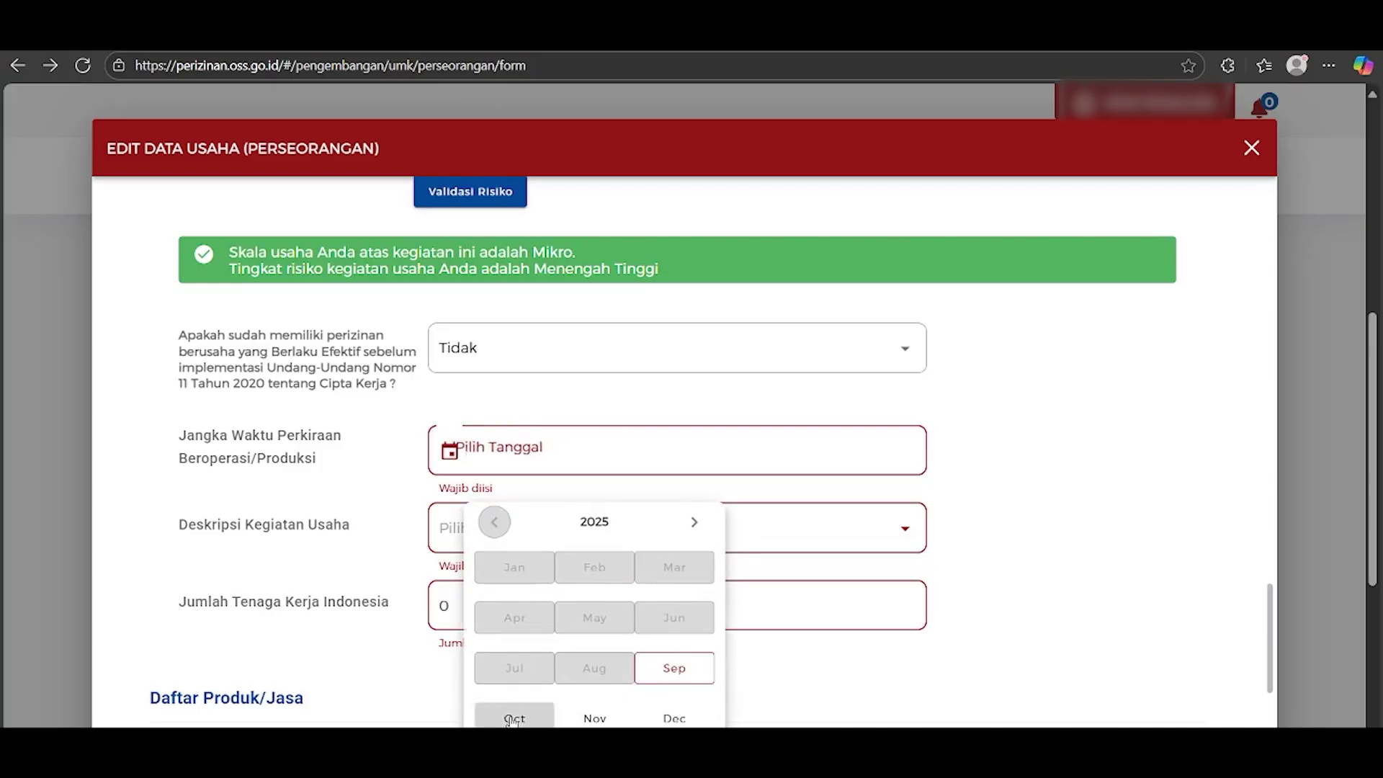
{"action": "left_click", "coordinate": [512, 712]}
Choose description 'Cakupan distribusi ke pedagang eceran' and set Indonesian workers to 10
{"action": "left_click", "coordinate": [477, 528]}
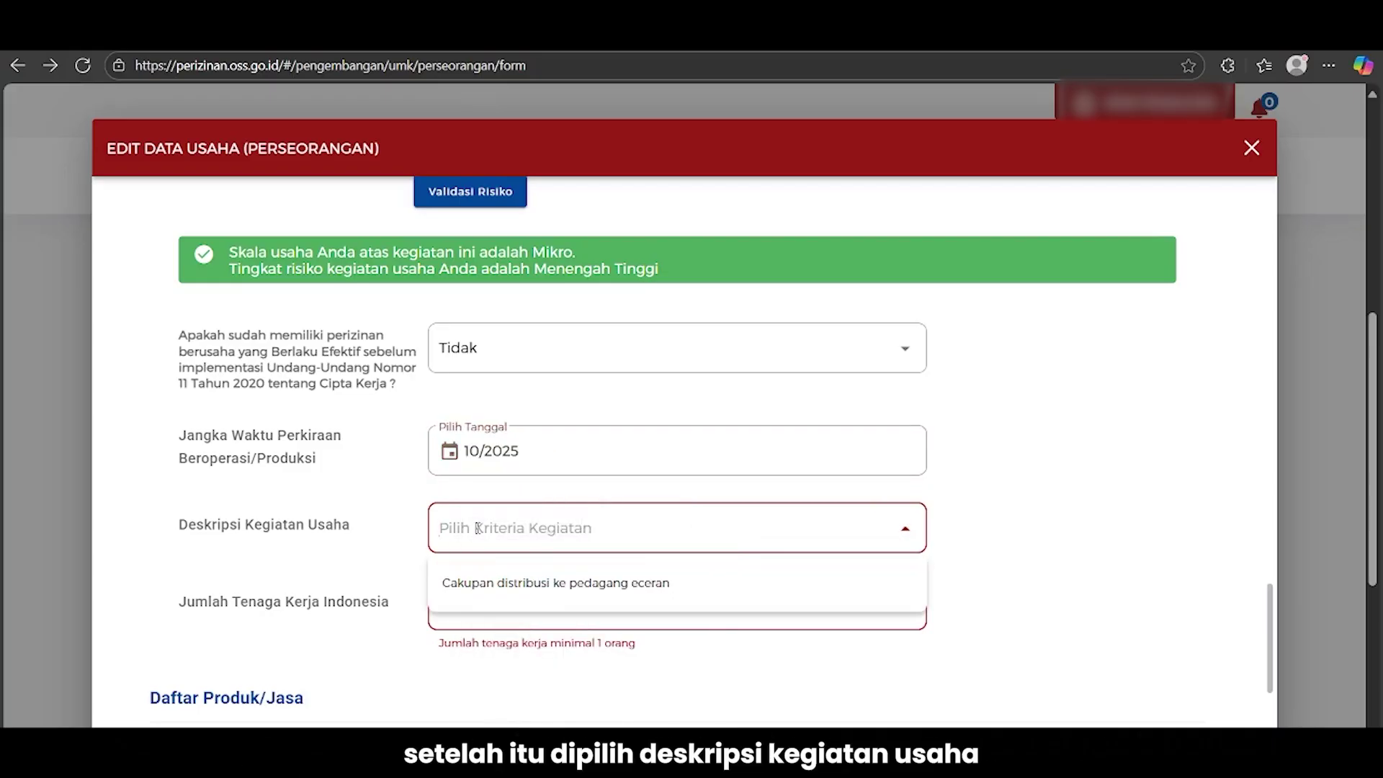
{"action": "left_click", "coordinate": [512, 585]}
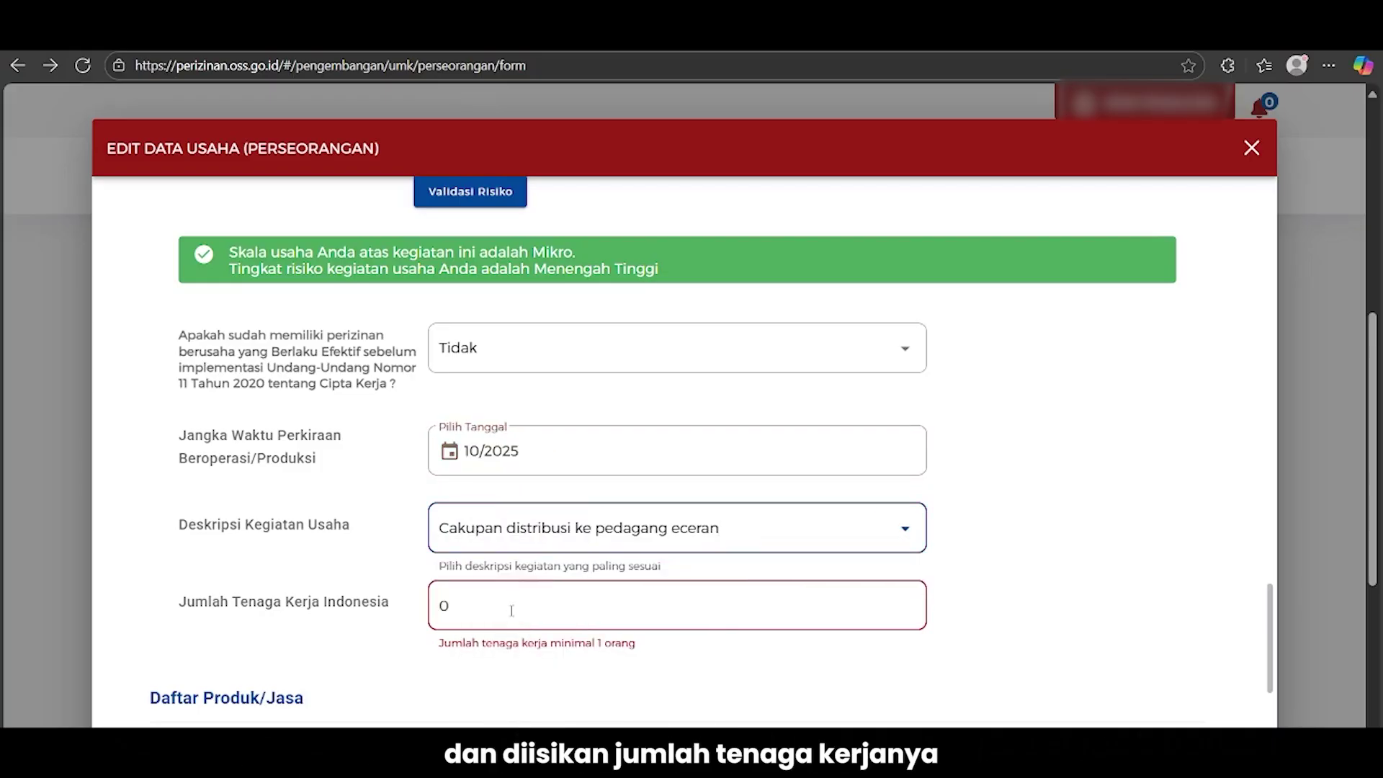
{"action": "left_click", "coordinate": [512, 610]}
{"action": "key", "text": "BackSpace"}
{"action": "type", "text": "10"}
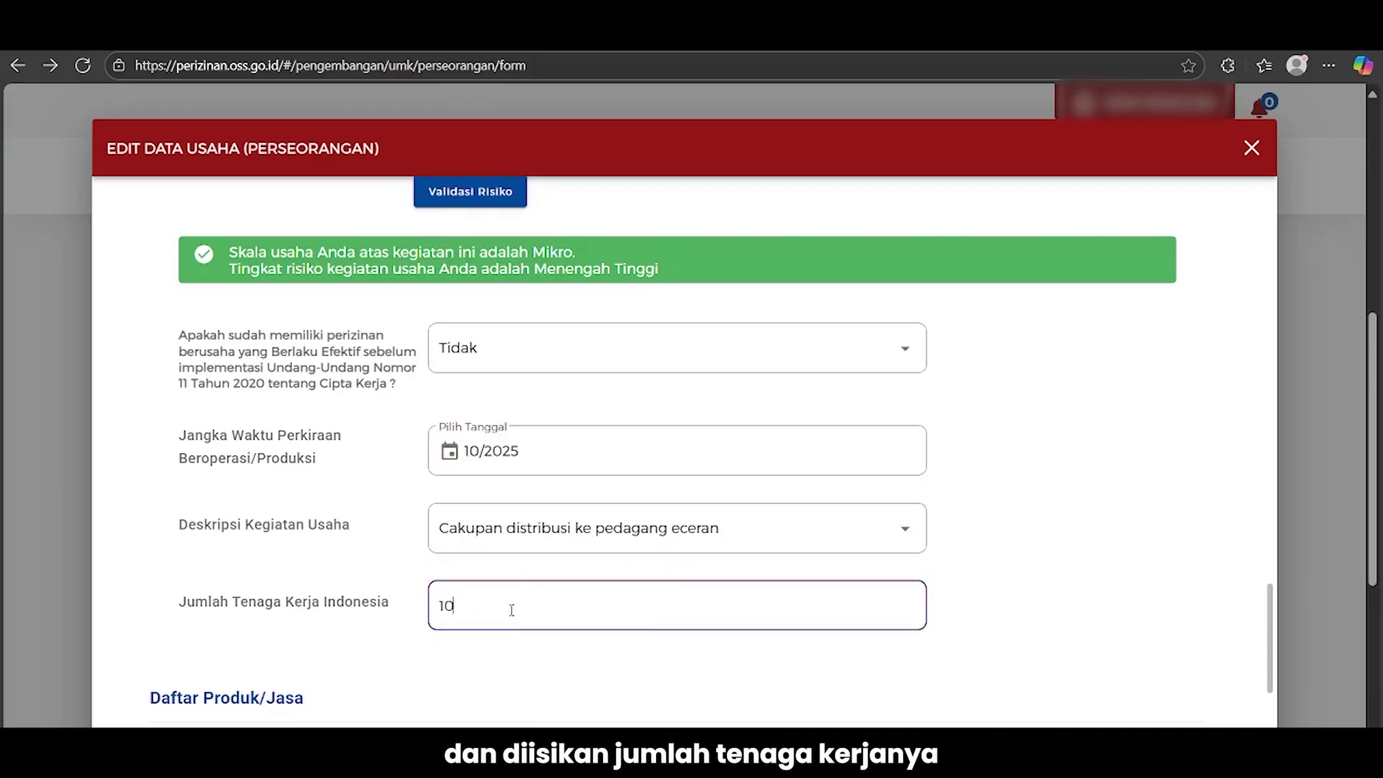
{"action": "left_click", "coordinate": [1030, 607]}
{"action": "scroll", "coordinate": [1030, 605], "scroll_direction": "down", "scroll_amount": 4}
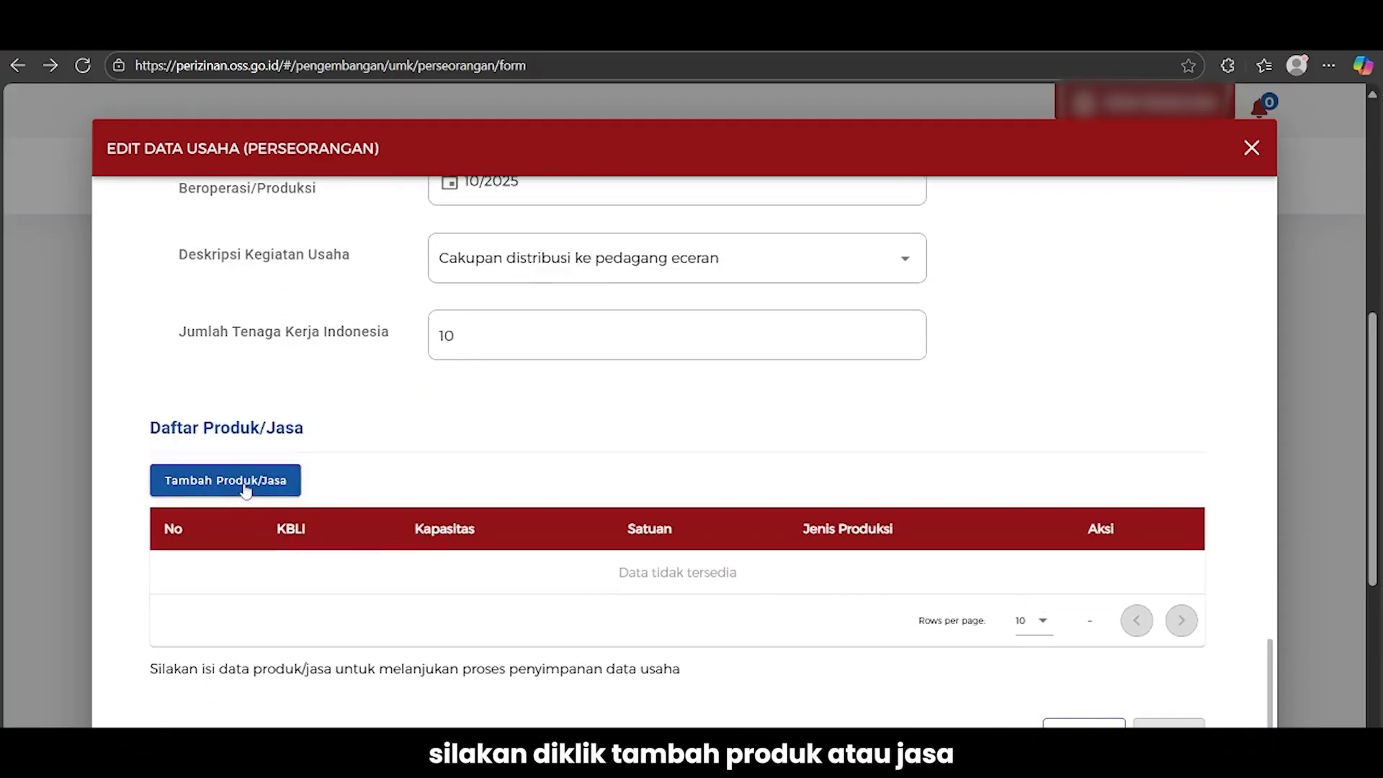
Add the cosmetics wholesale trade product with yearly capacity 10.000.000 Rp and save it
{"action": "left_click", "coordinate": [245, 488]}
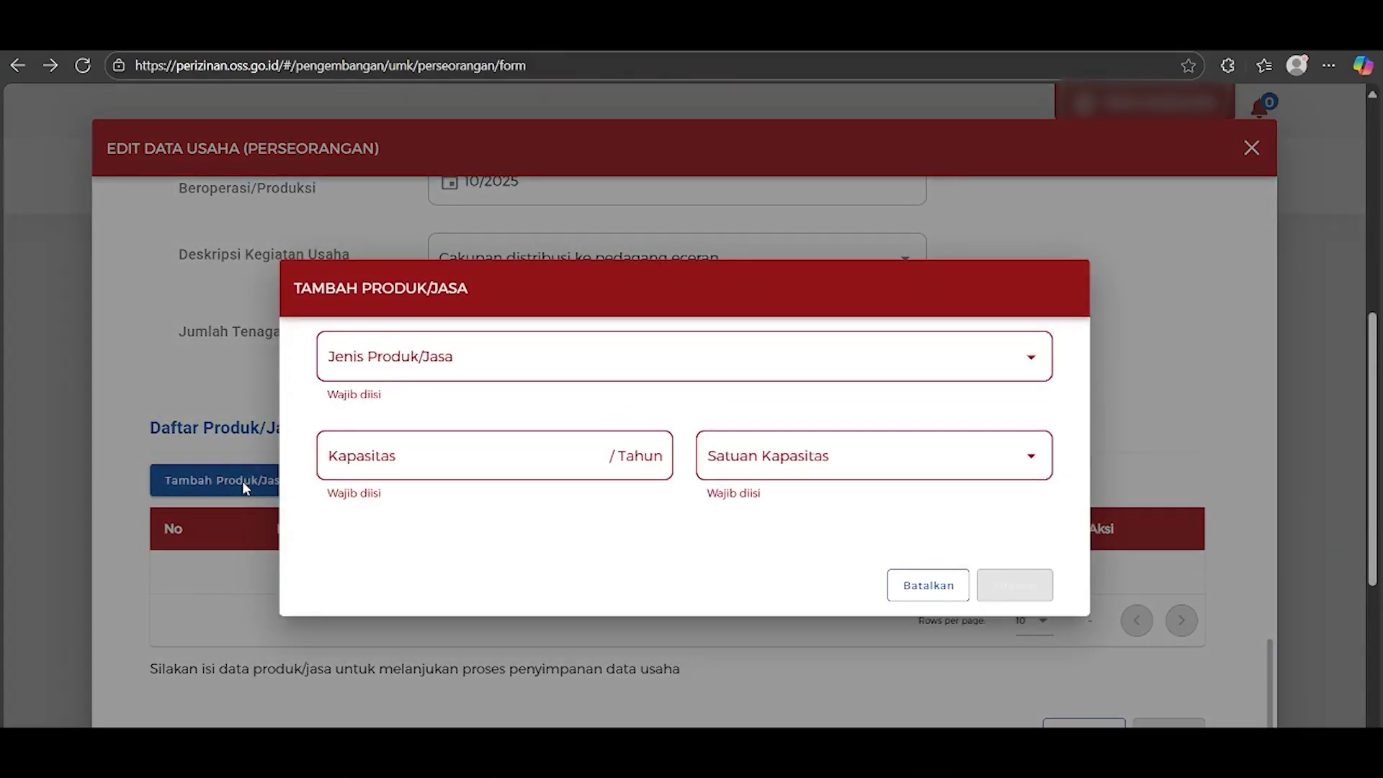
{"action": "left_click", "coordinate": [482, 364]}
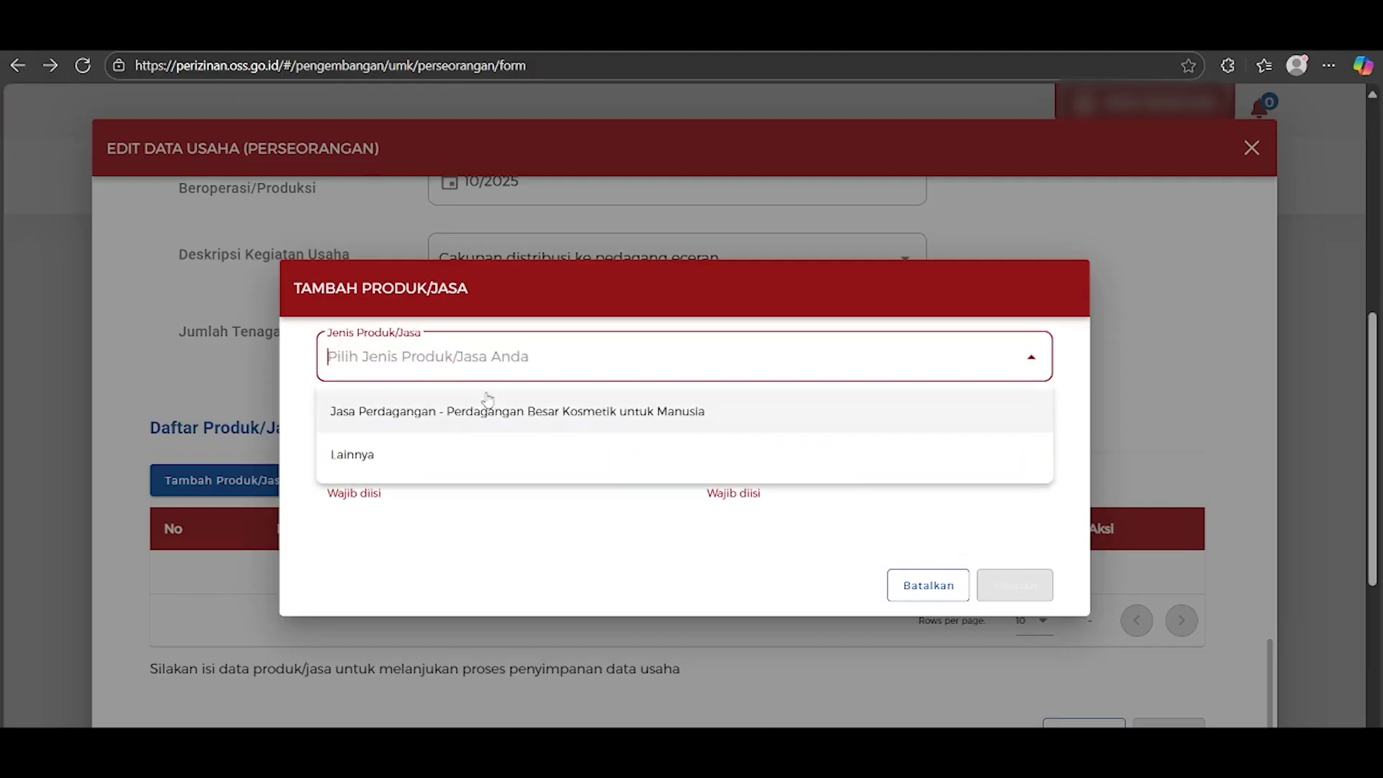
{"action": "left_click", "coordinate": [489, 404]}
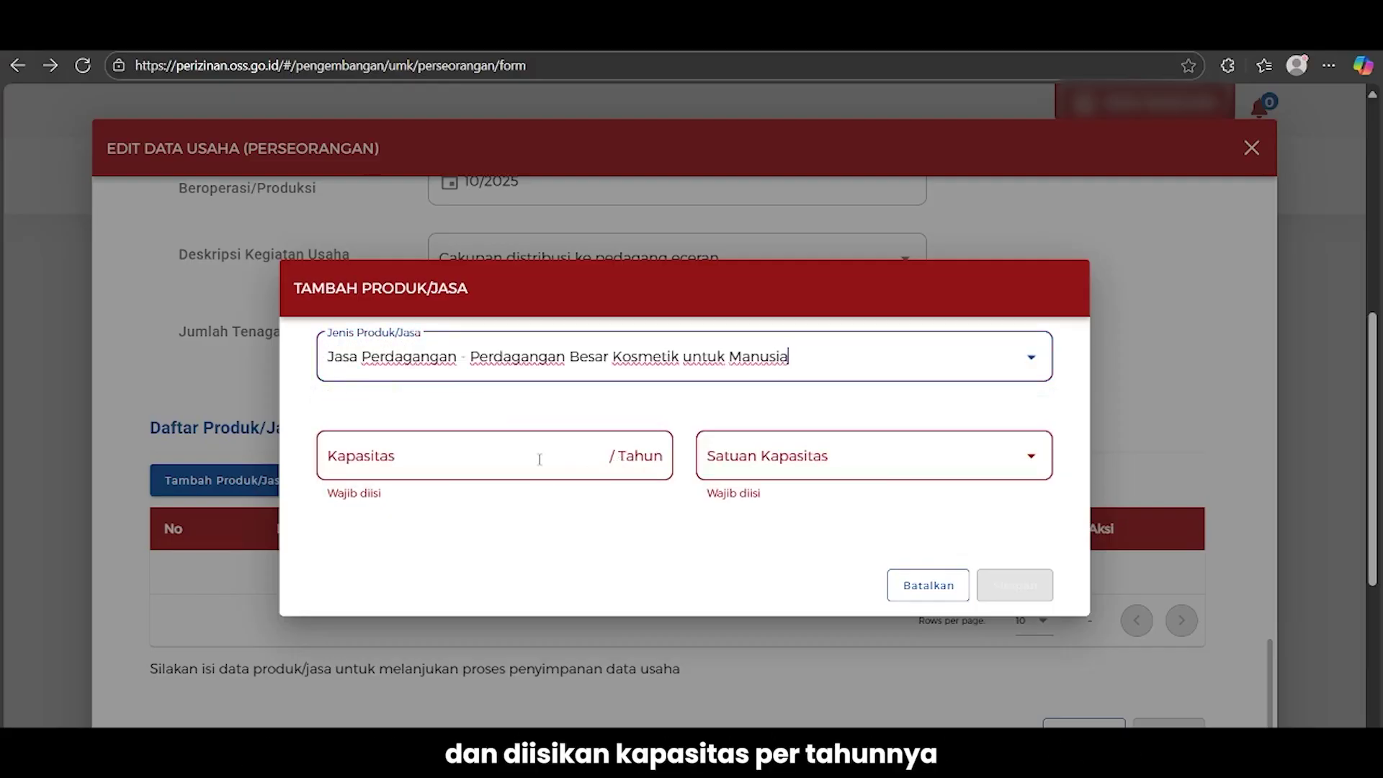
{"action": "left_click", "coordinate": [765, 455]}
{"action": "left_click", "coordinate": [750, 509]}
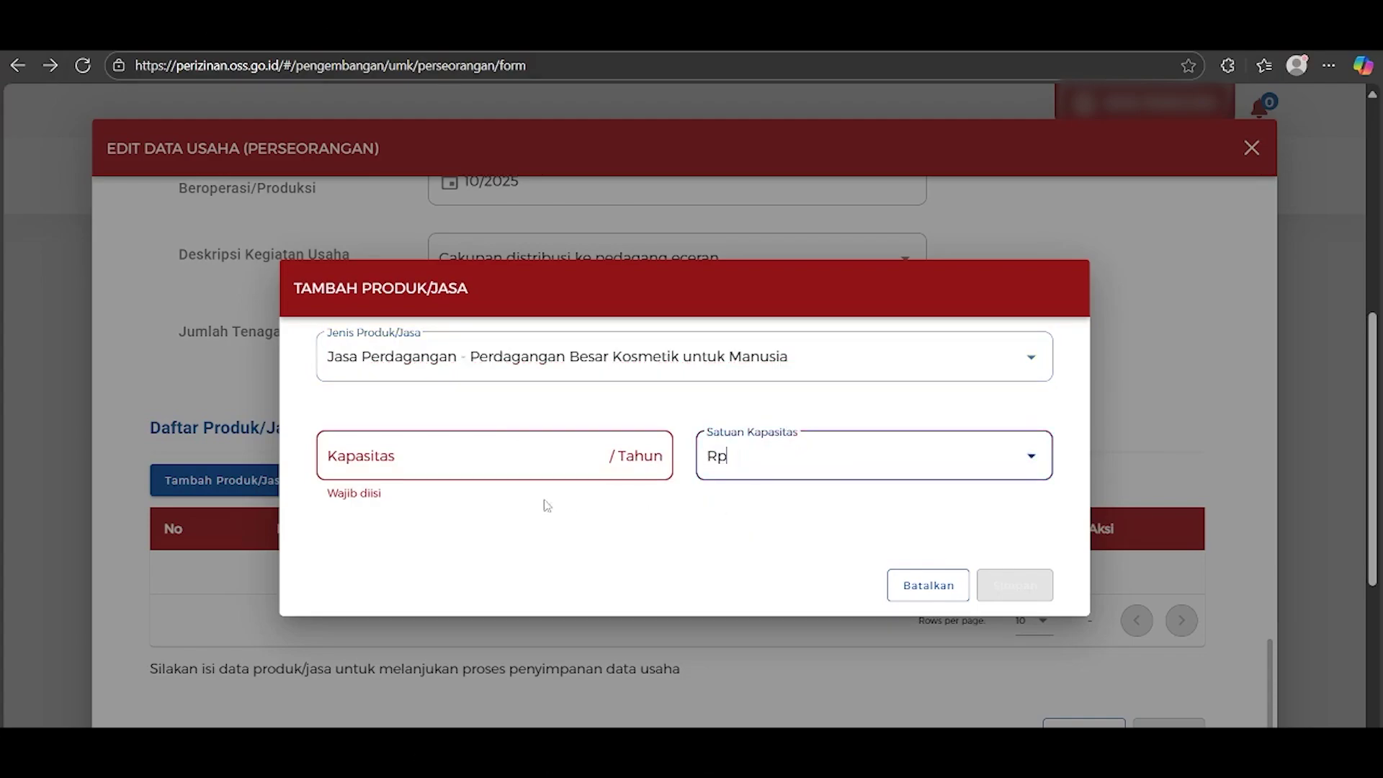
{"action": "left_click", "coordinate": [498, 459]}
{"action": "type", "text": "10.00"}
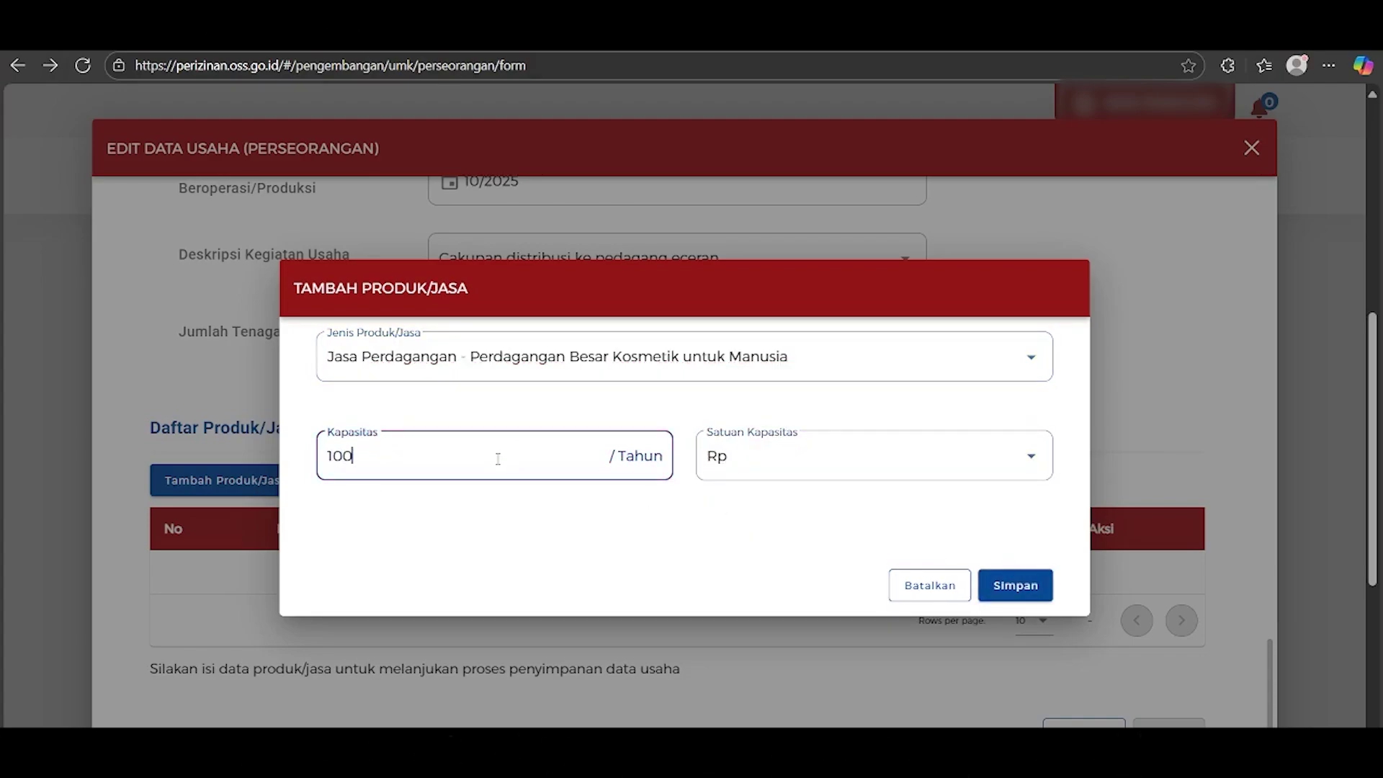
{"action": "type", "text": "0.000"}
{"action": "left_click", "coordinate": [828, 520]}
{"action": "left_click", "coordinate": [1000, 580]}
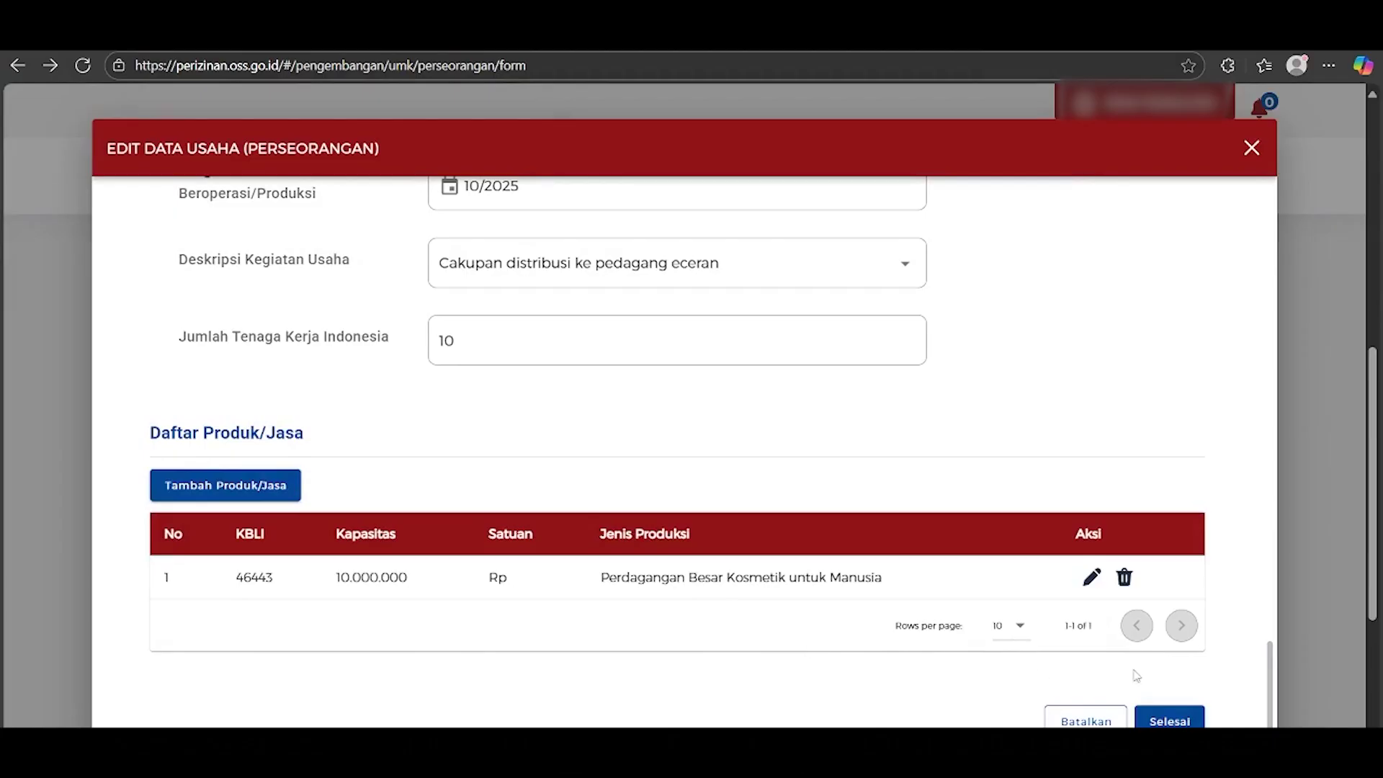
Finish the business data with 'Ya, lanjut proses berikutnya', accept the declaration, and save
{"action": "left_click", "coordinate": [1180, 723]}
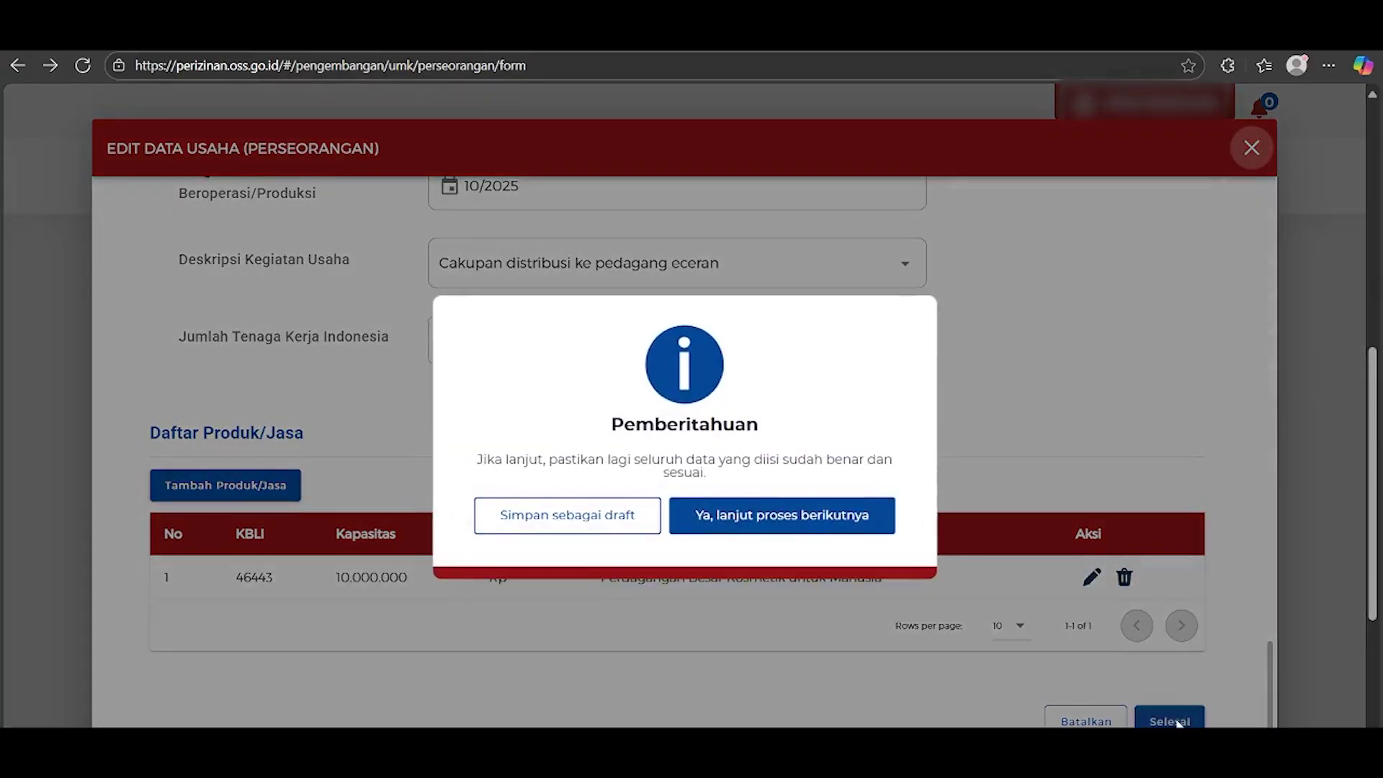
{"action": "left_click", "coordinate": [724, 531]}
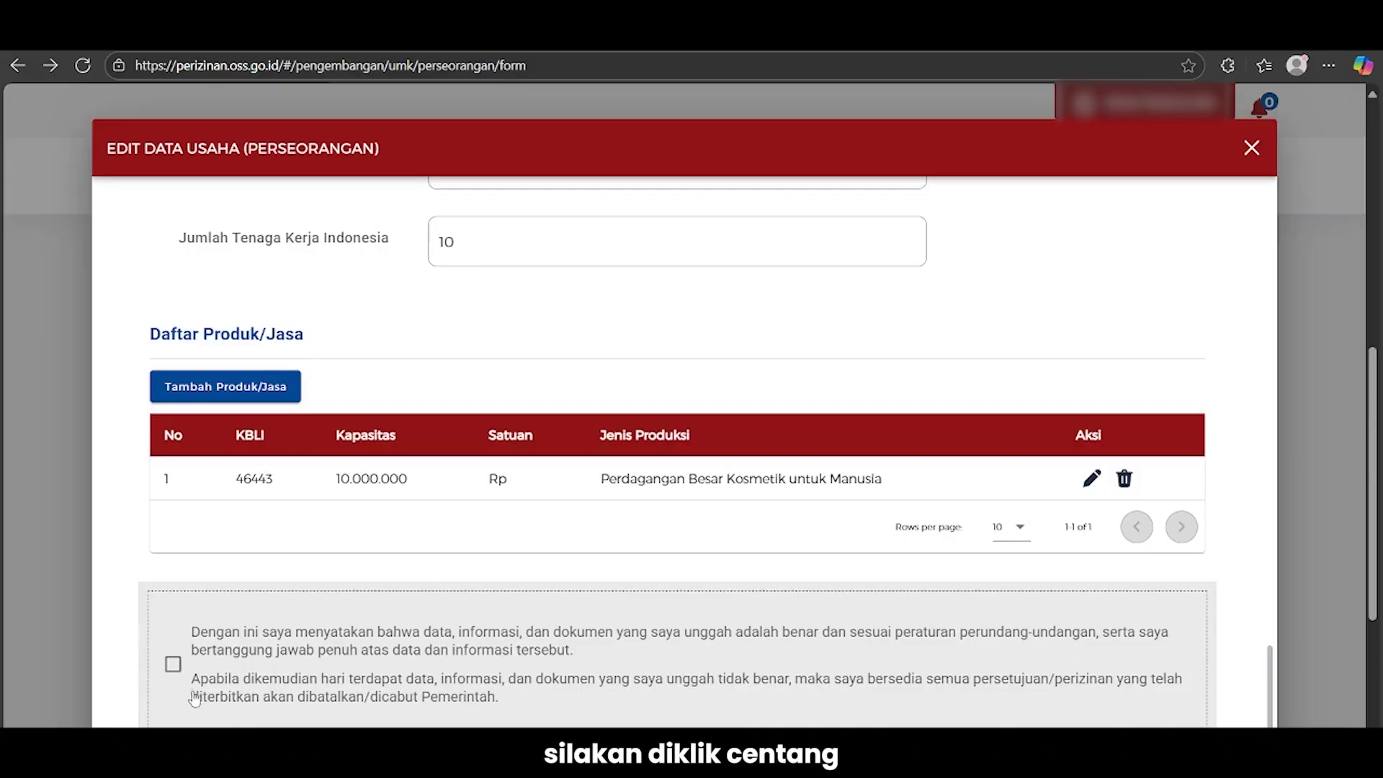
{"action": "left_click", "coordinate": [173, 663]}
{"action": "scroll", "coordinate": [850, 603], "scroll_direction": "down", "scroll_amount": 1}
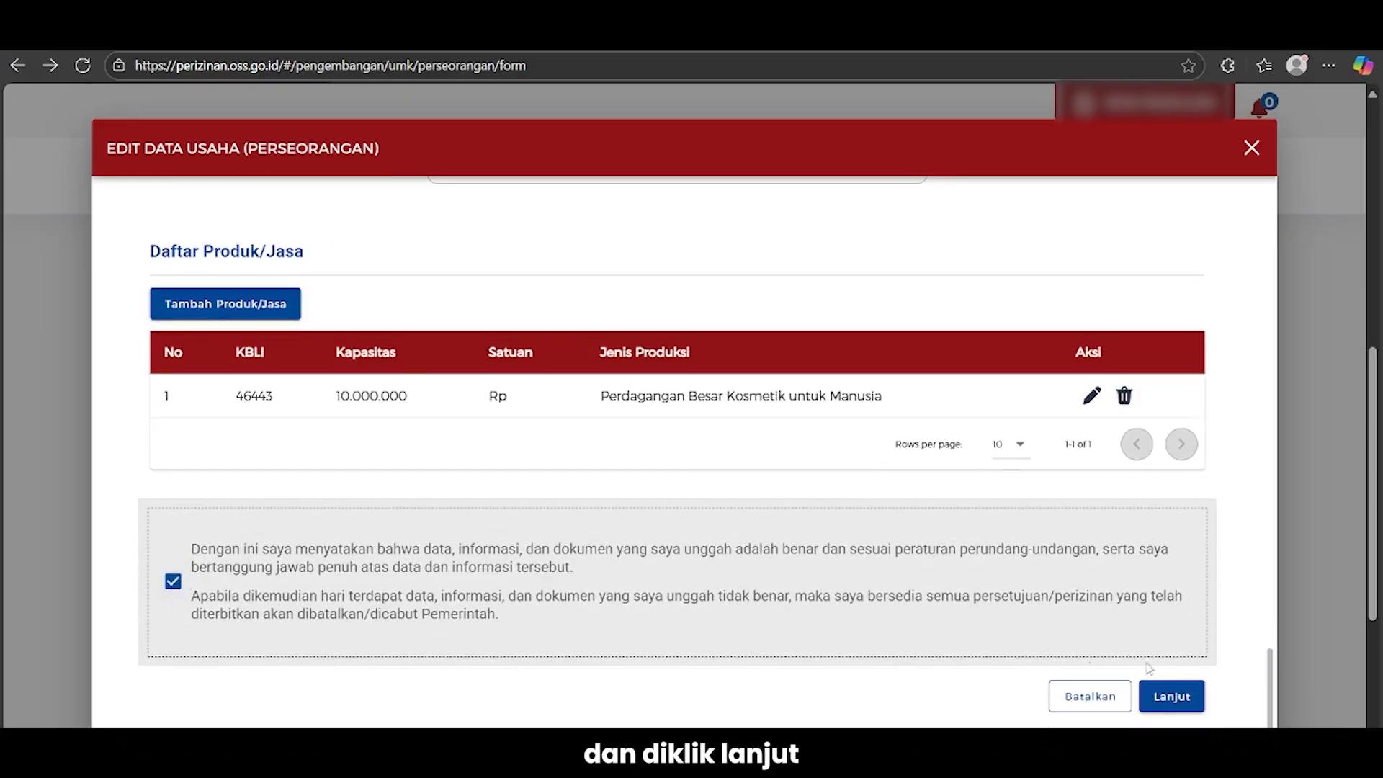
{"action": "left_click", "coordinate": [1173, 699]}
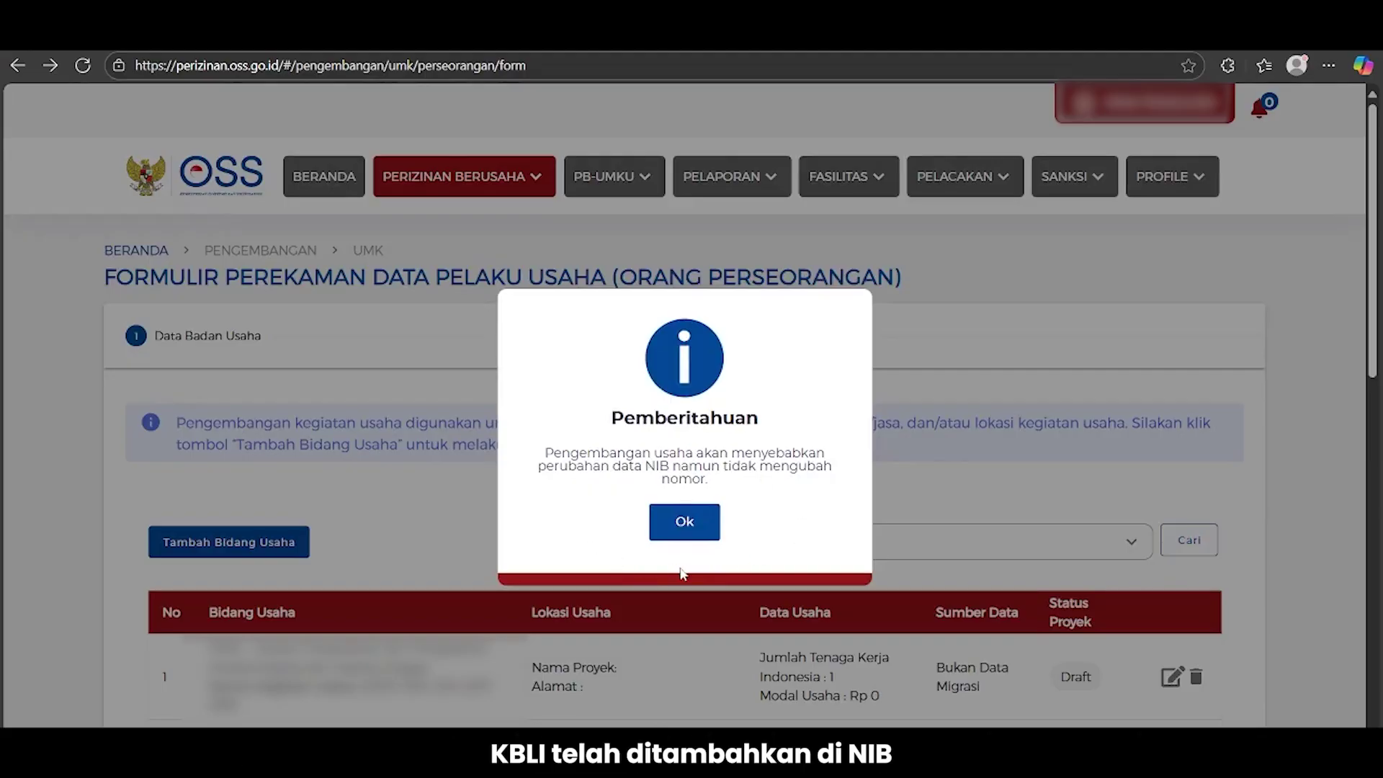
Dismiss the NIB change notice, tick the data declaration, and submit the registration form
{"action": "left_click", "coordinate": [687, 524]}
{"action": "scroll", "coordinate": [1286, 633], "scroll_direction": "down", "scroll_amount": 1}
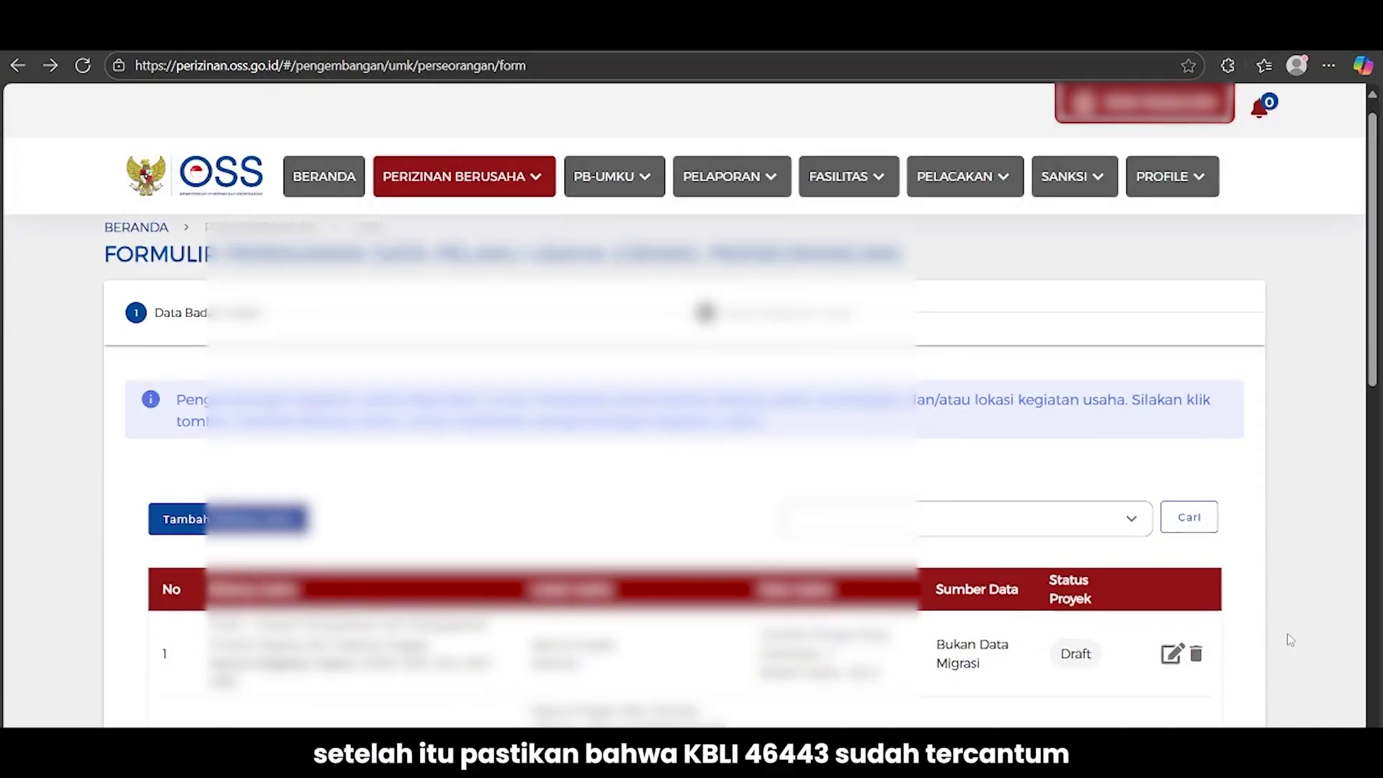
{"action": "scroll", "coordinate": [1289, 640], "scroll_direction": "down", "scroll_amount": 8}
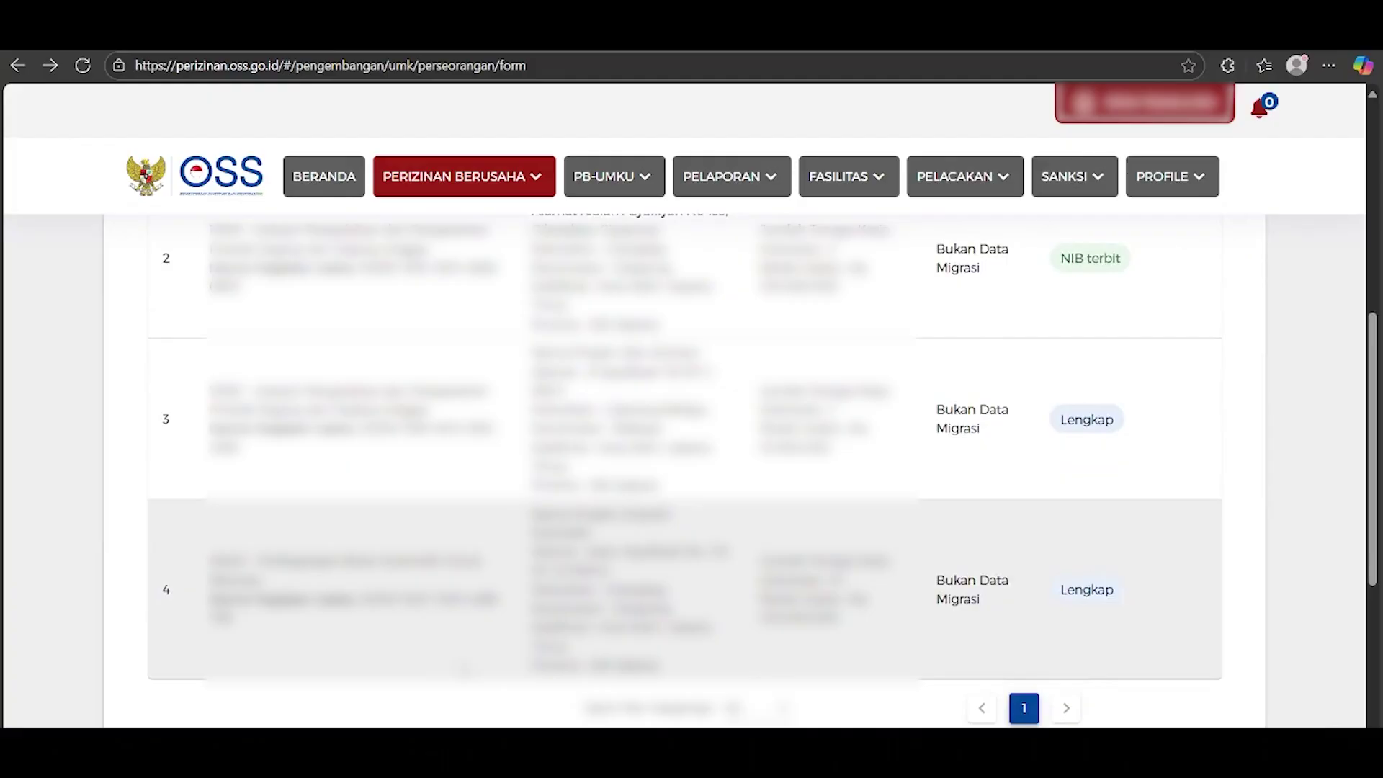
{"action": "scroll", "coordinate": [465, 670], "scroll_direction": "down", "scroll_amount": 4}
{"action": "left_click", "coordinate": [171, 610]}
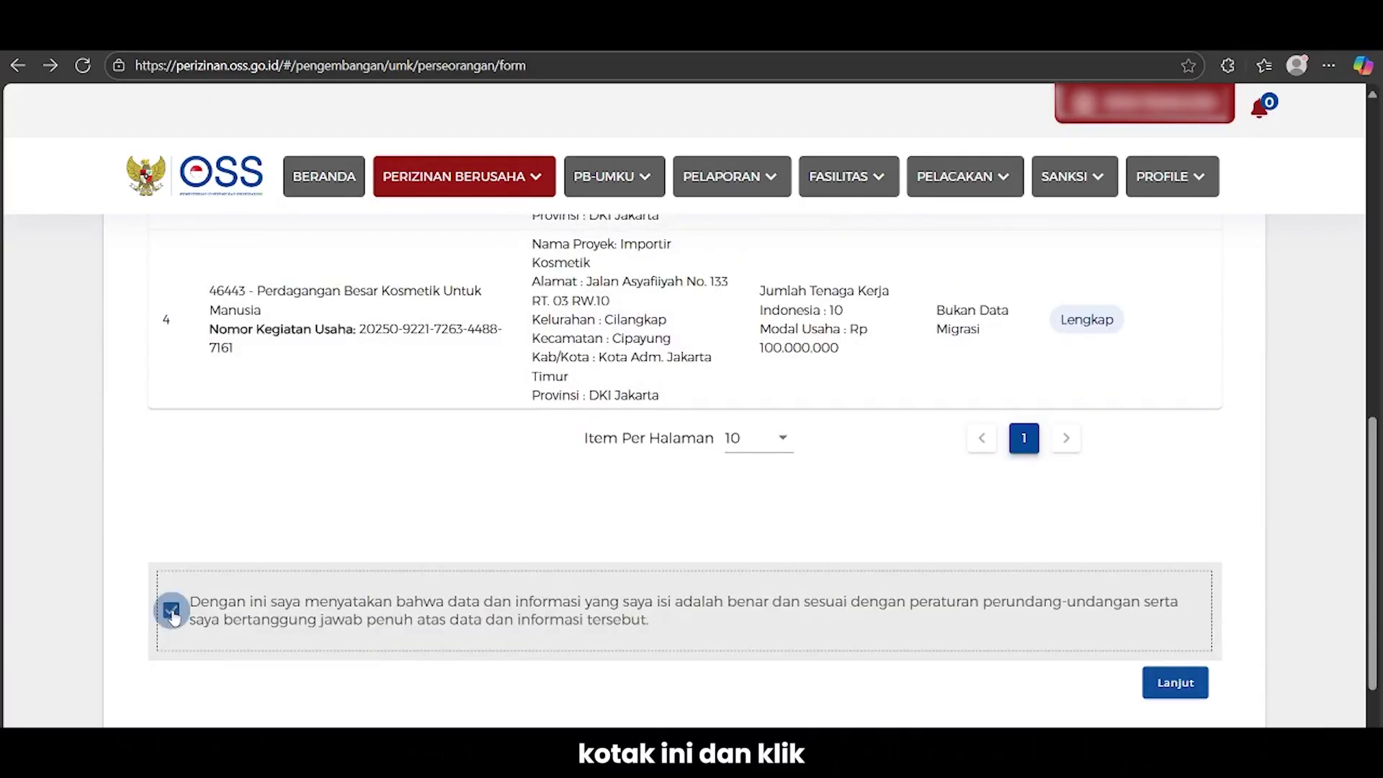
{"action": "left_click", "coordinate": [1184, 688]}
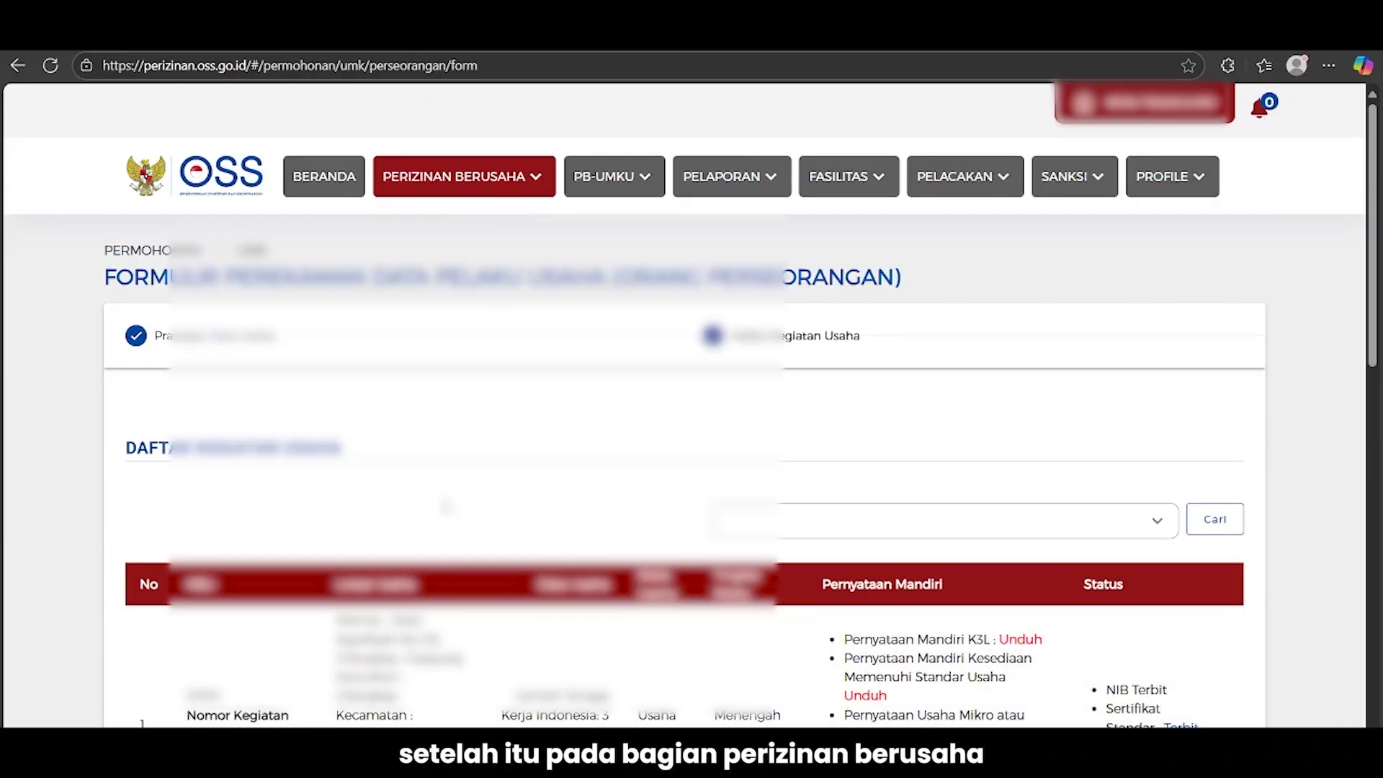
Start permit processing on the KBLI 46443 row and answer Belum for environmental approval
{"action": "scroll", "coordinate": [684, 468], "scroll_direction": "down", "scroll_amount": 10}
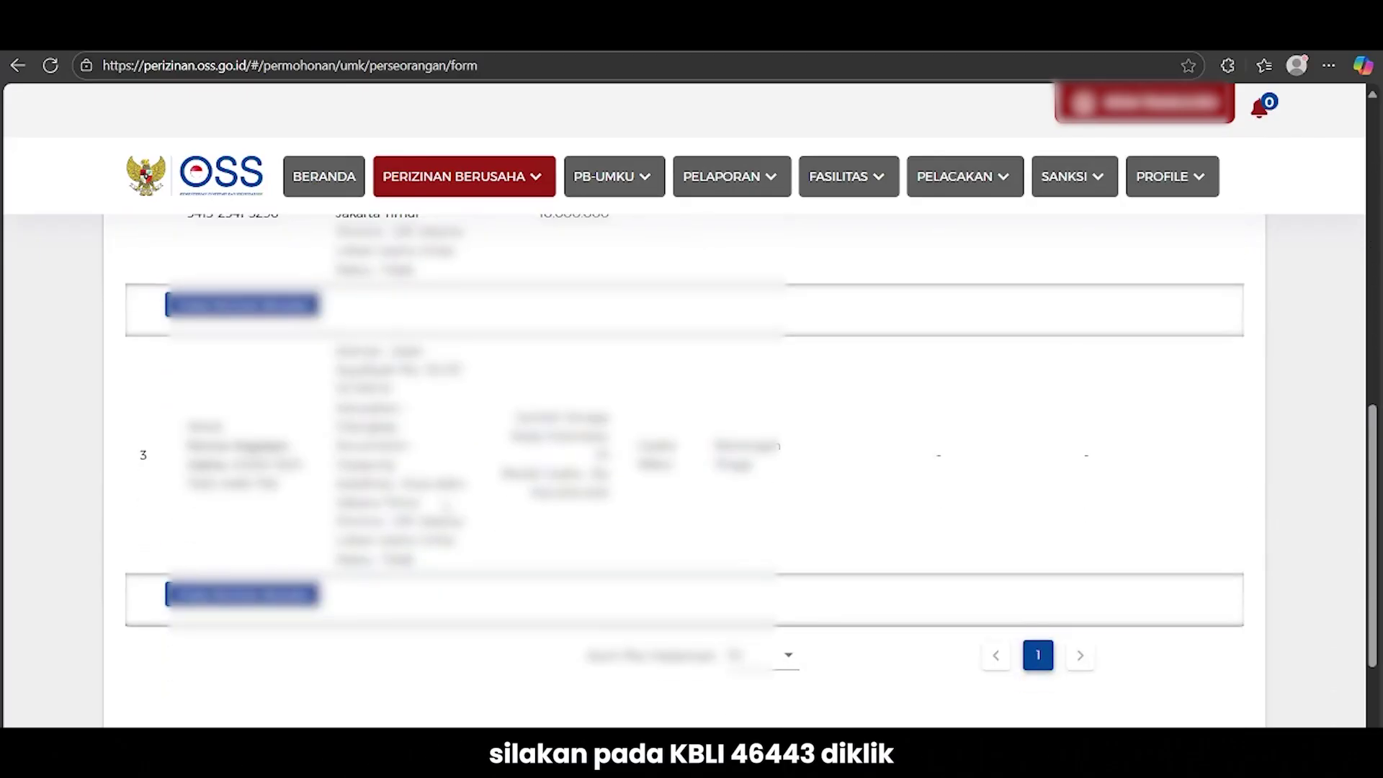
{"action": "scroll", "coordinate": [294, 572], "scroll_direction": "down", "scroll_amount": 2}
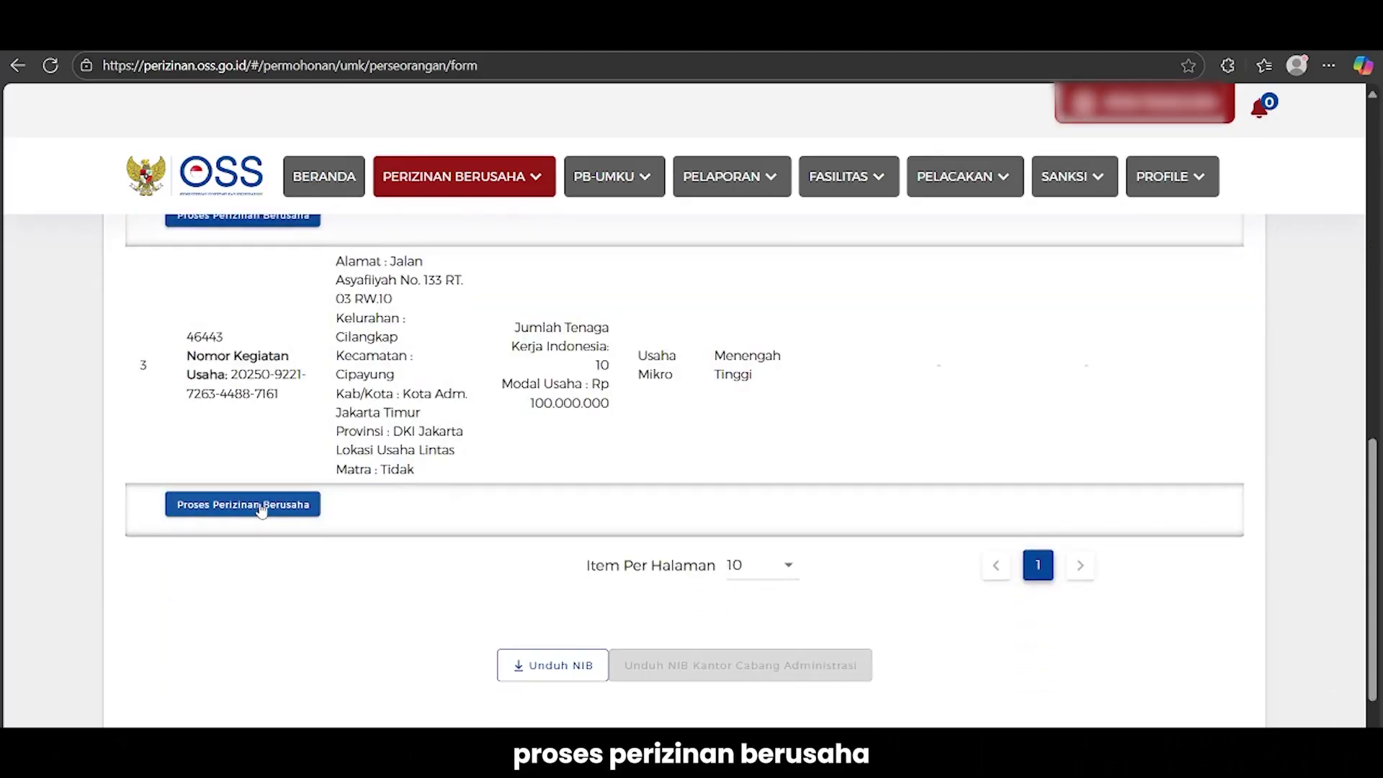
{"action": "left_click", "coordinate": [261, 507]}
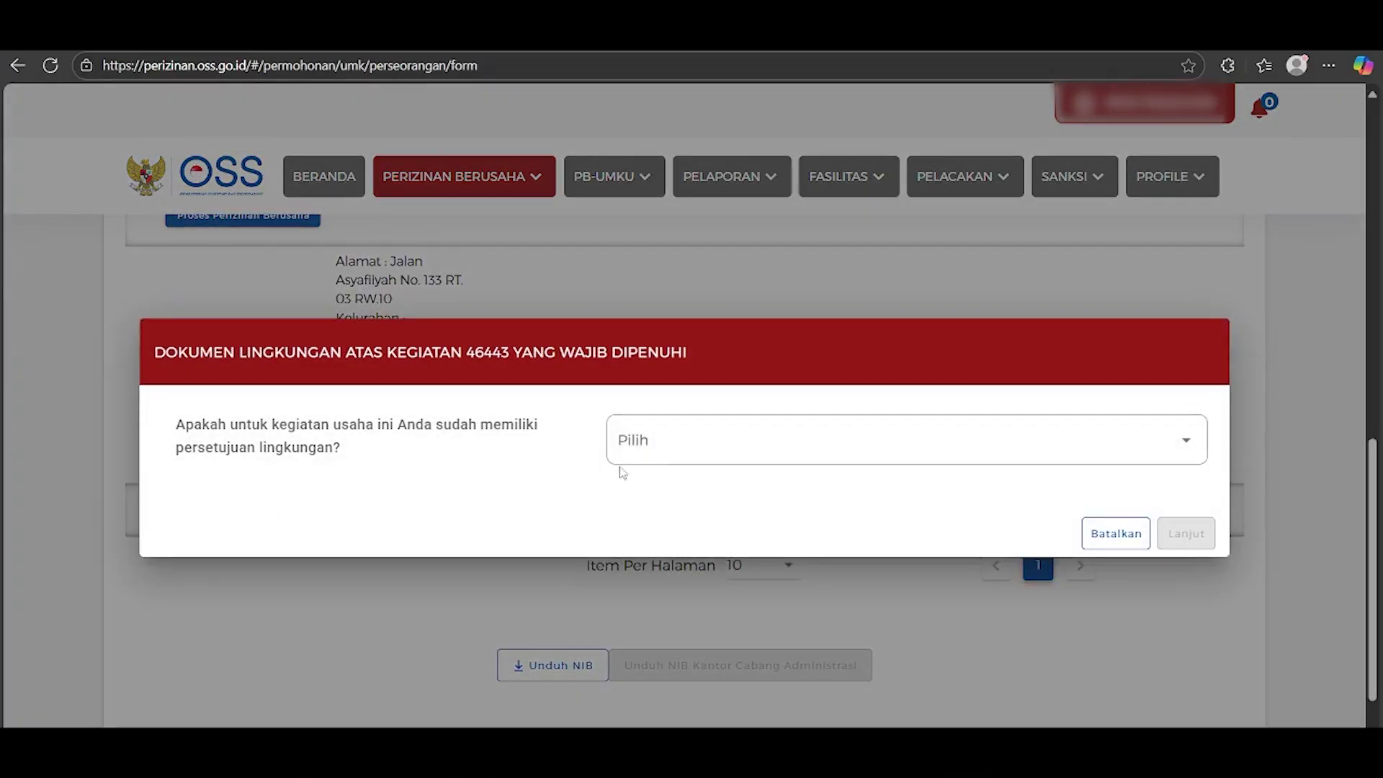
{"action": "left_click", "coordinate": [650, 448]}
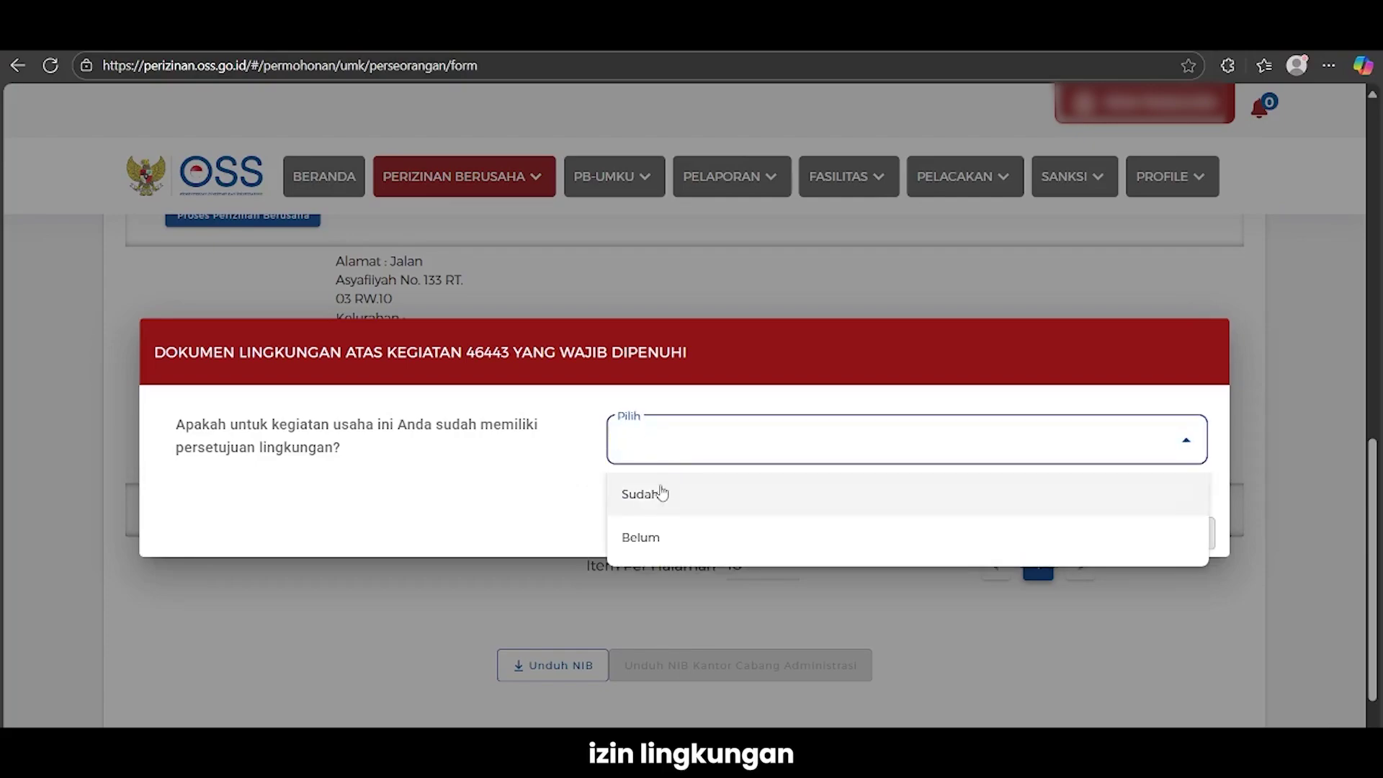
{"action": "left_click", "coordinate": [663, 534]}
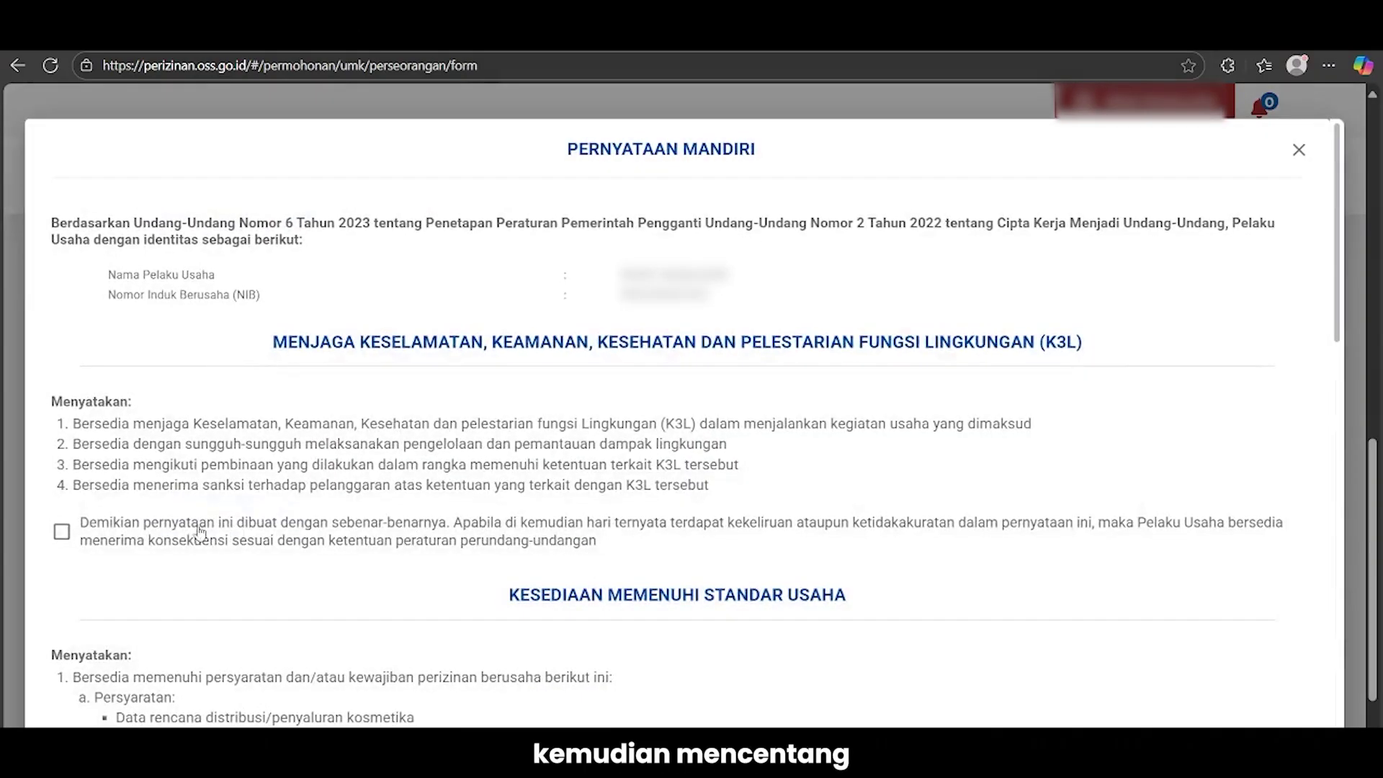
Accept the K3L, business standards, spatial planning and SPPL self-declarations, then continue
{"action": "left_click", "coordinate": [62, 532]}
{"action": "scroll", "coordinate": [124, 601], "scroll_direction": "down", "scroll_amount": 5}
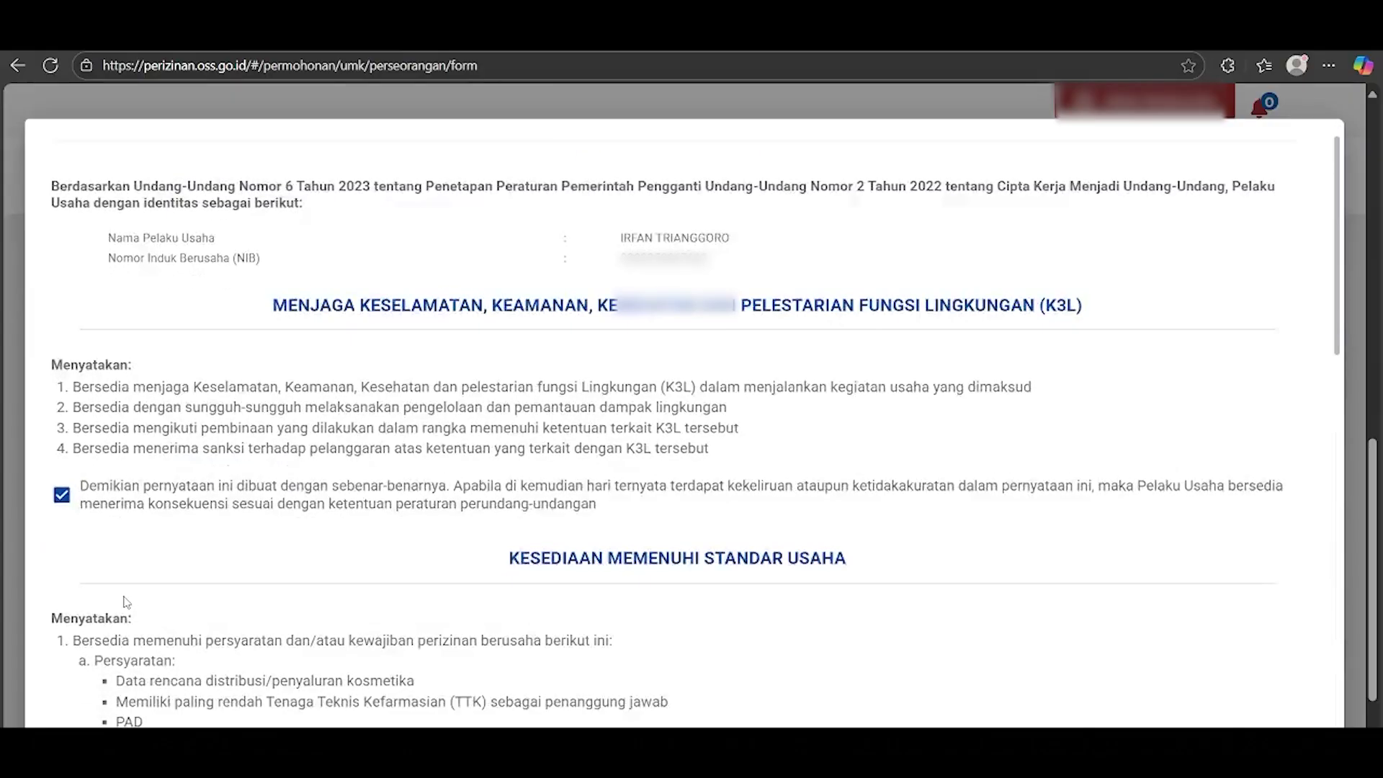
{"action": "scroll", "coordinate": [124, 601], "scroll_direction": "down", "scroll_amount": 1}
{"action": "left_click", "coordinate": [61, 562]}
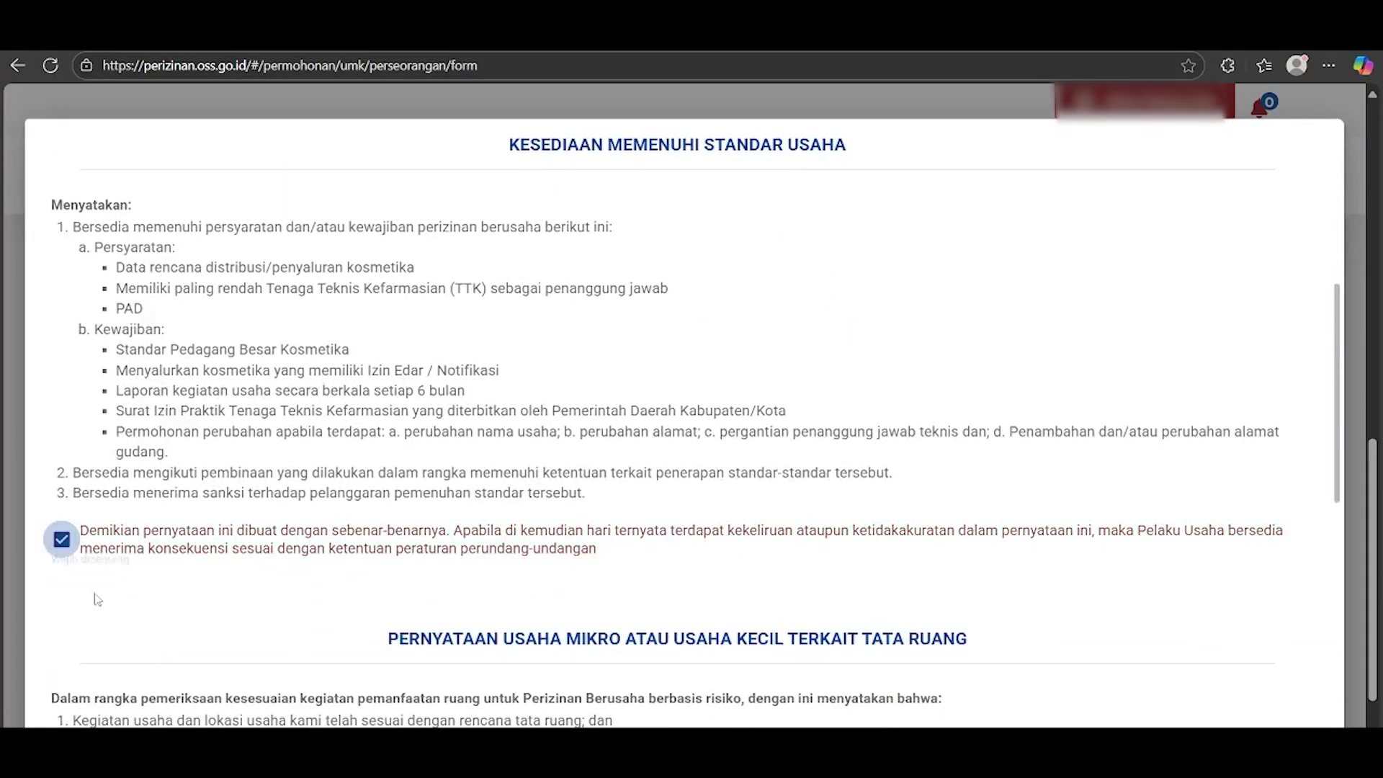
{"action": "scroll", "coordinate": [62, 562], "scroll_direction": "down", "scroll_amount": 5}
{"action": "left_click", "coordinate": [61, 447]}
{"action": "scroll", "coordinate": [62, 448], "scroll_direction": "down", "scroll_amount": 5}
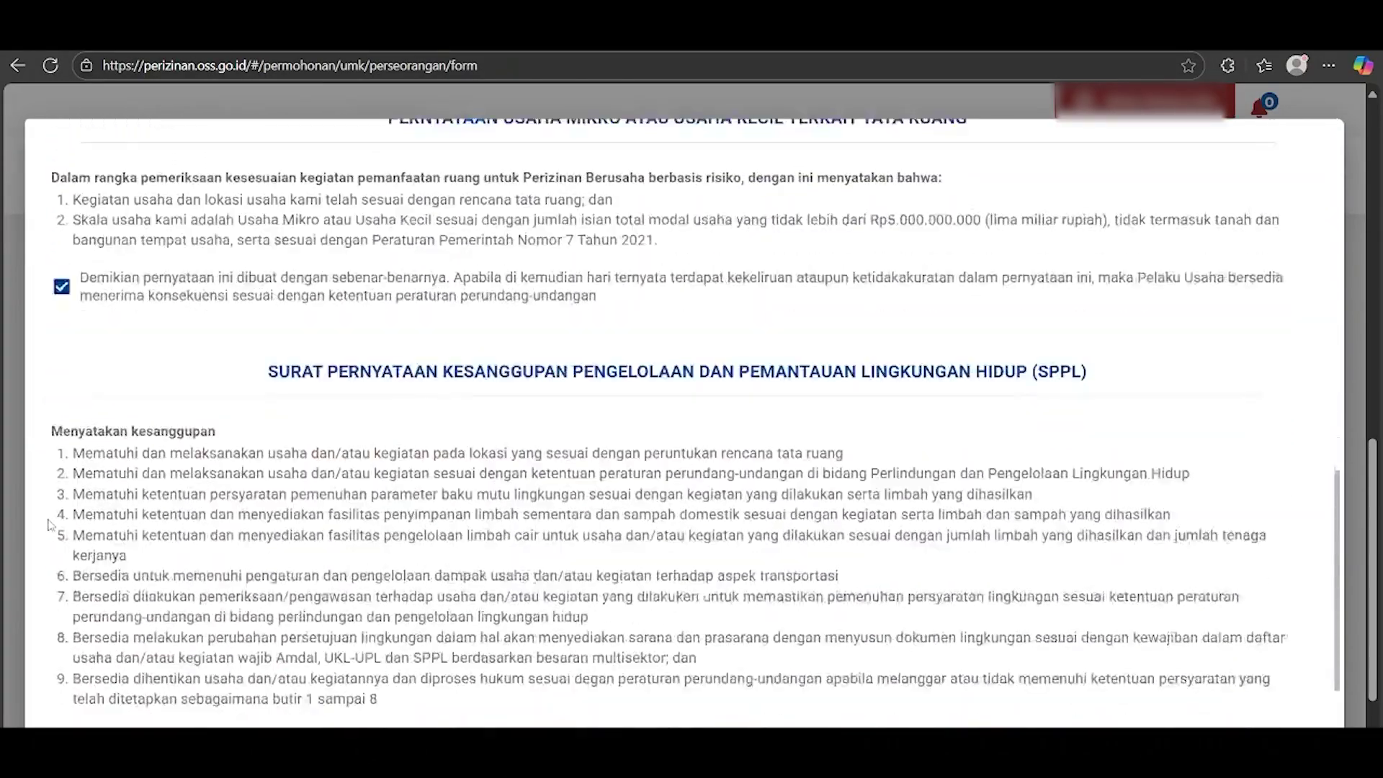
{"action": "left_click", "coordinate": [62, 575]}
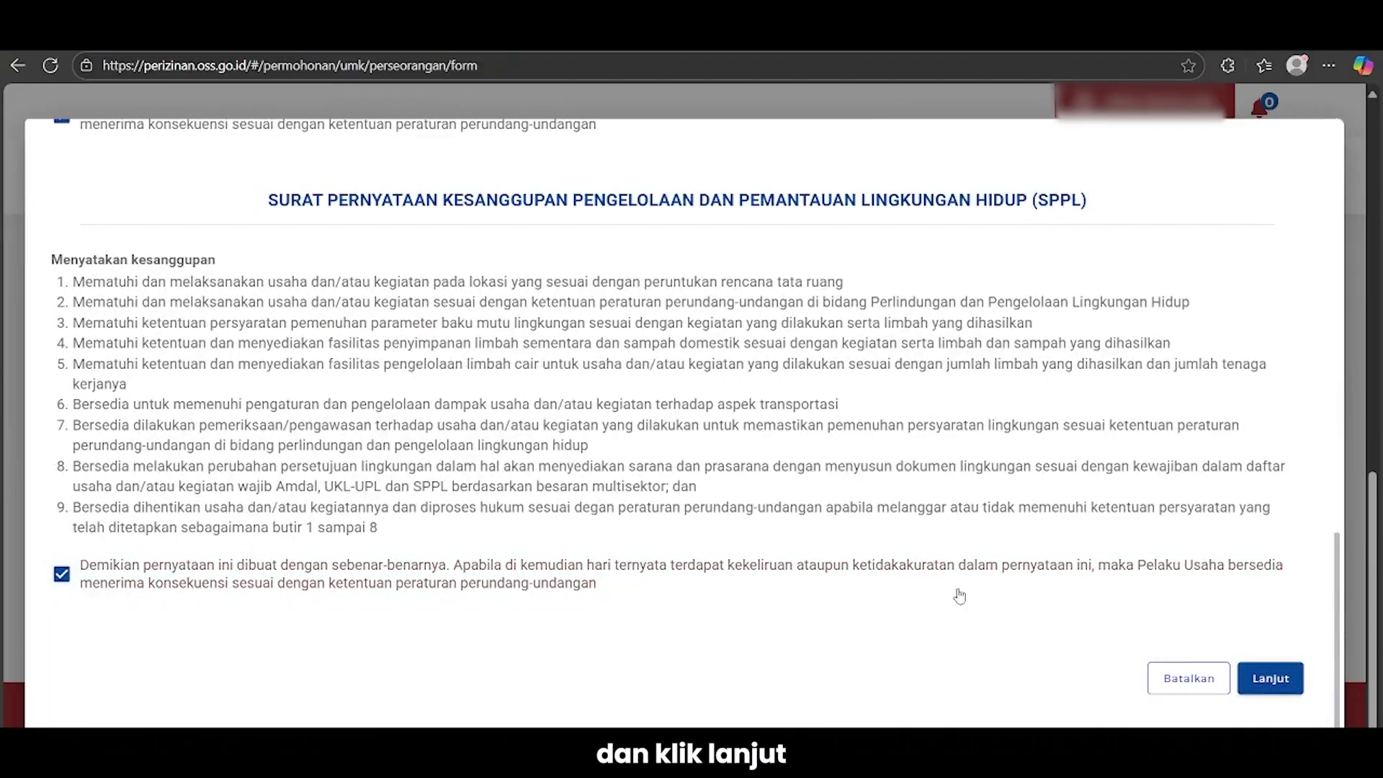
{"action": "left_click", "coordinate": [1268, 678]}
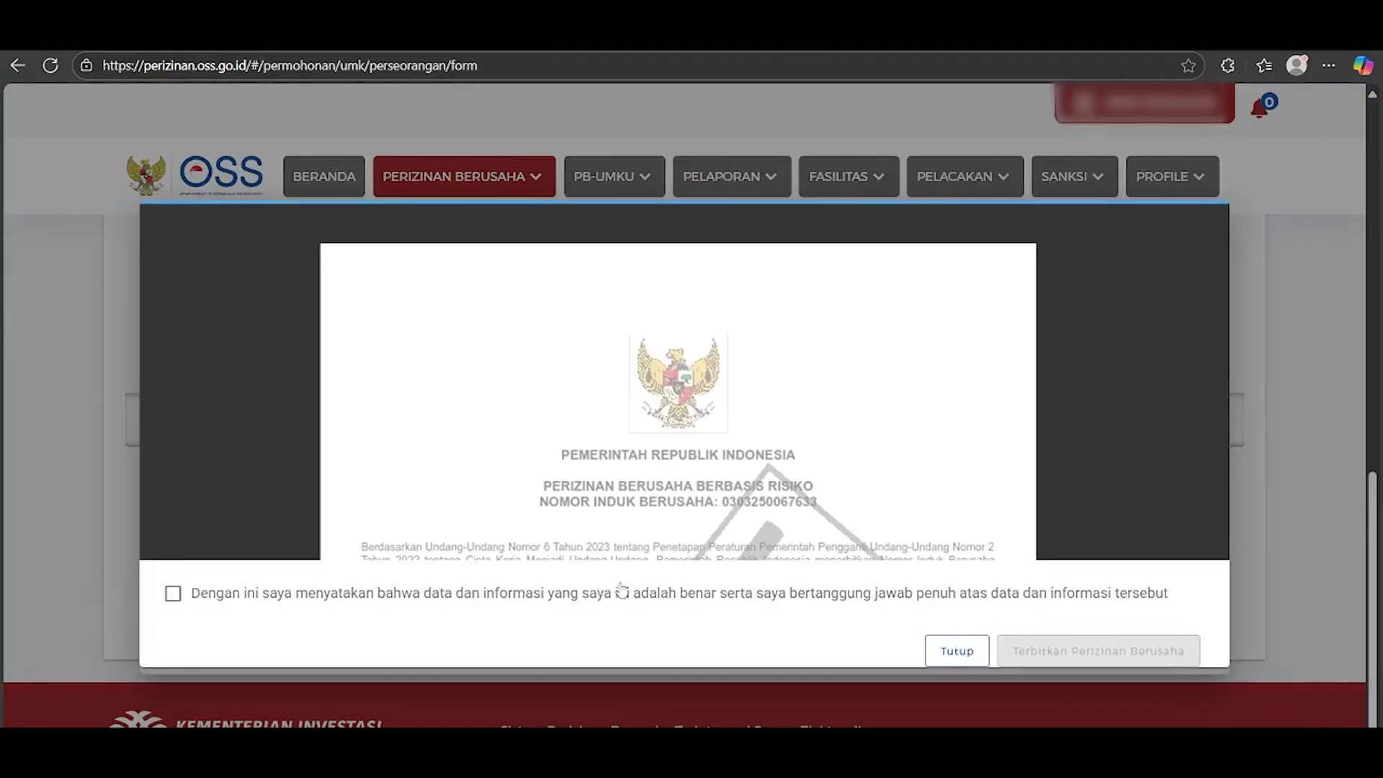
Tick the final declaration under the PDF preview and issue the KBLI 46443 business permit
{"action": "left_click", "coordinate": [172, 593]}
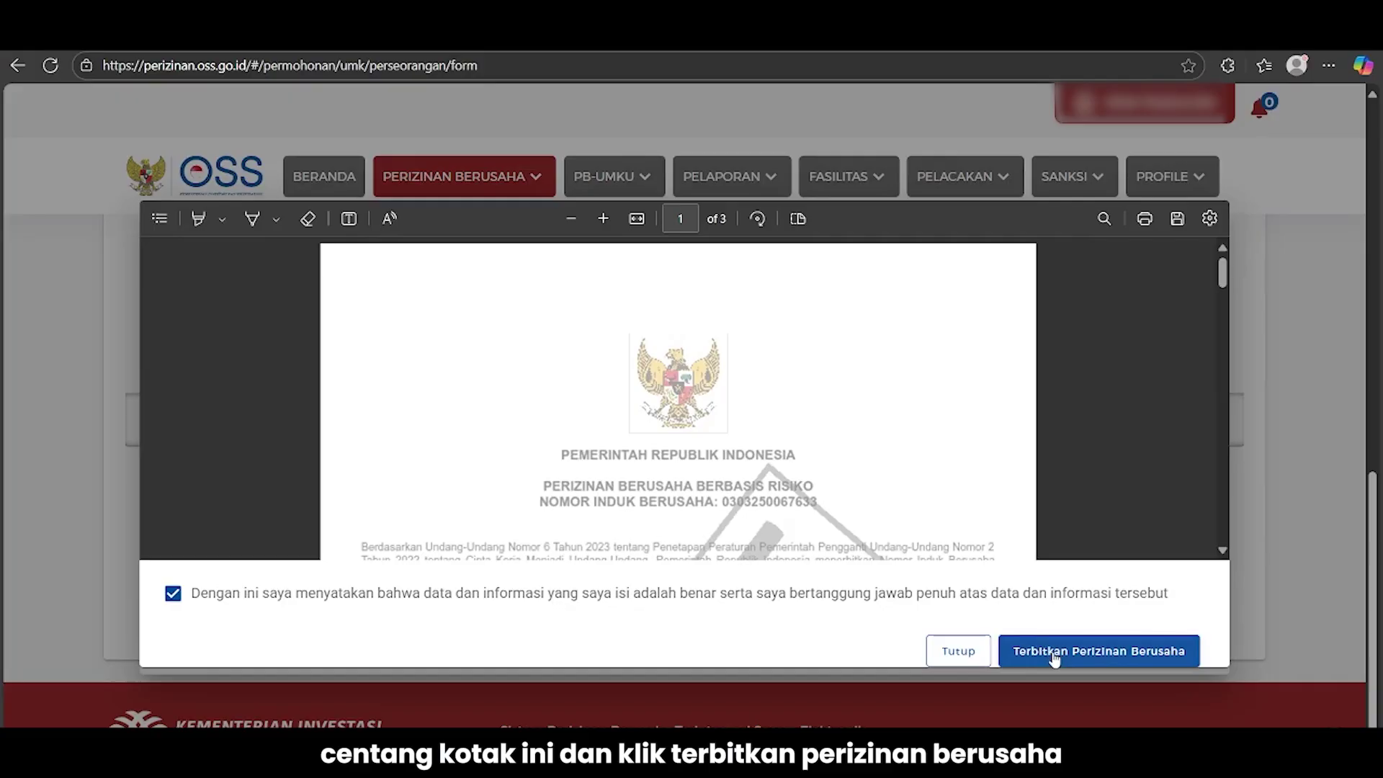
{"action": "left_click", "coordinate": [1052, 656]}
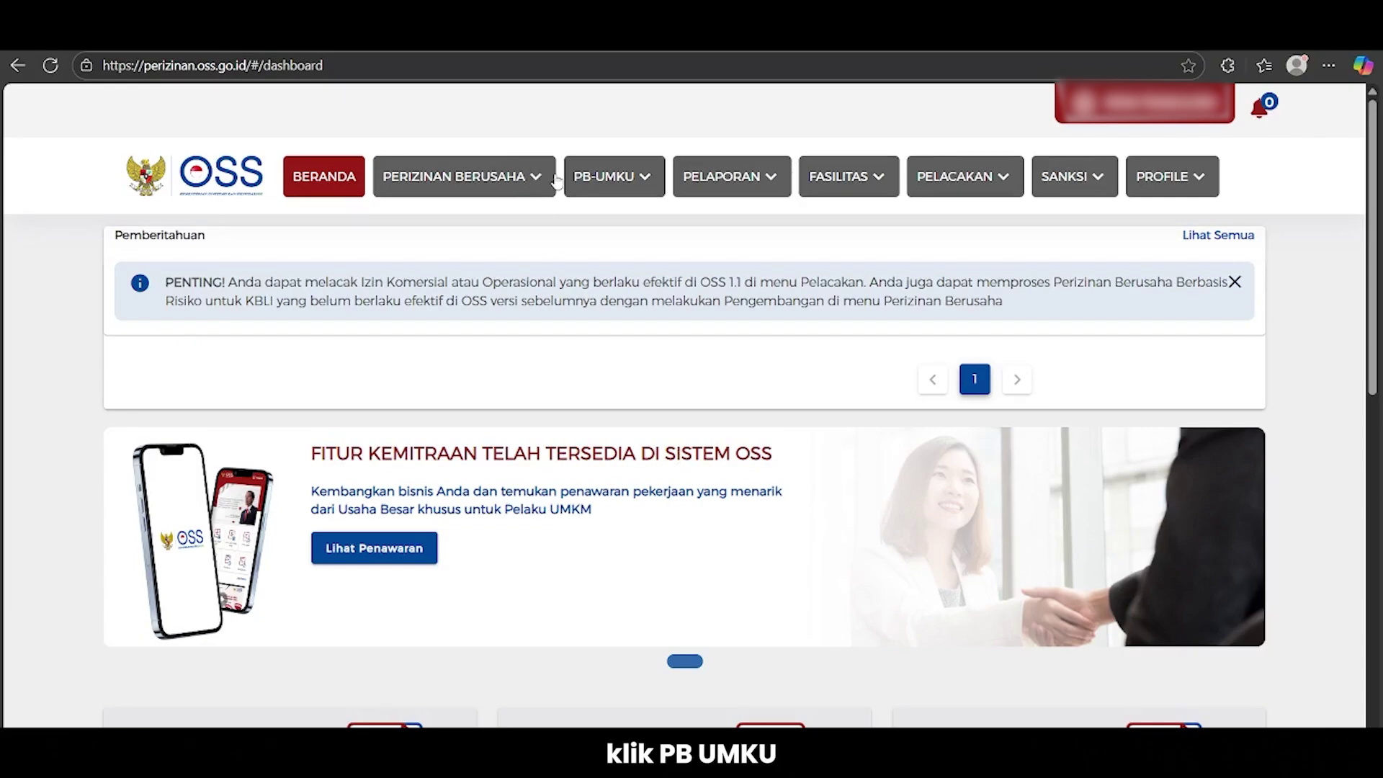
Start a new PB-UMKU business permit application for KBLI 46443
{"action": "left_click", "coordinate": [612, 176]}
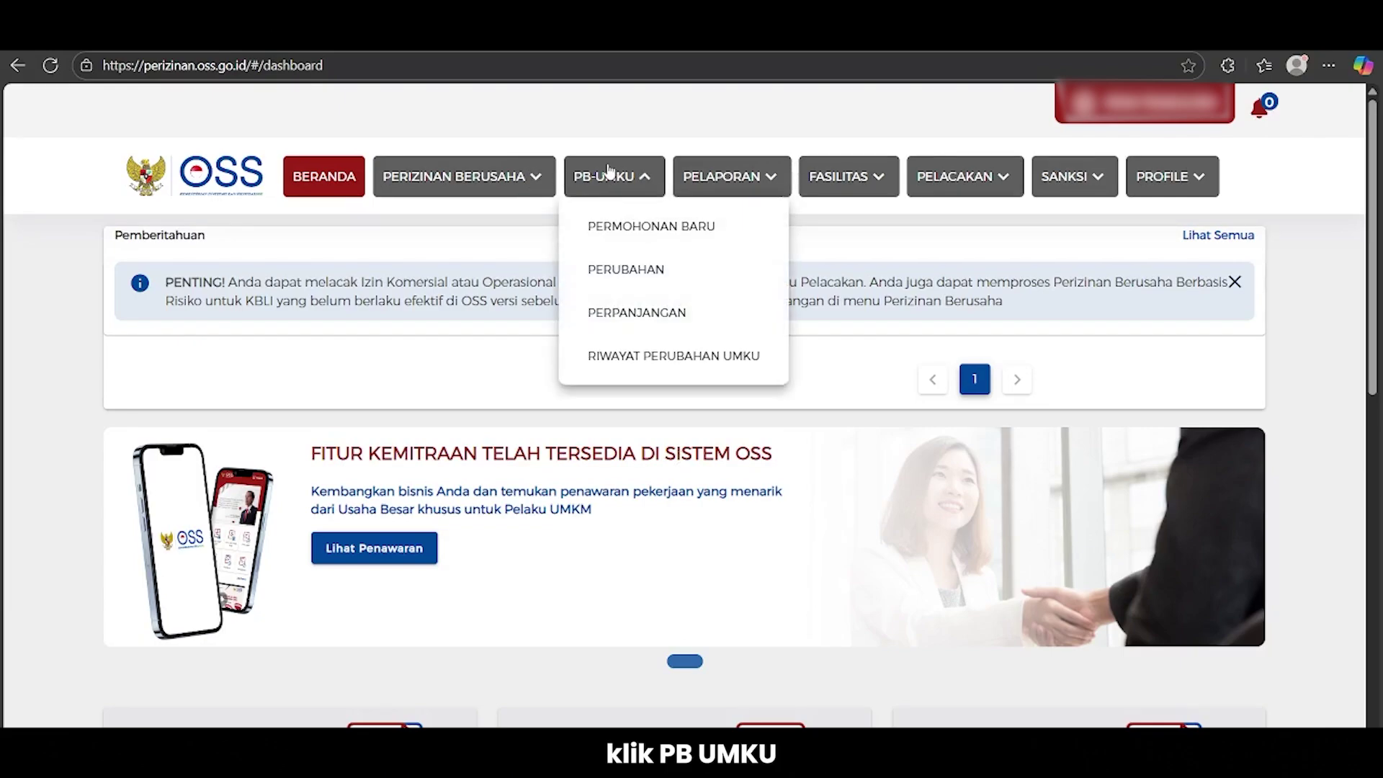
{"action": "left_click", "coordinate": [644, 230]}
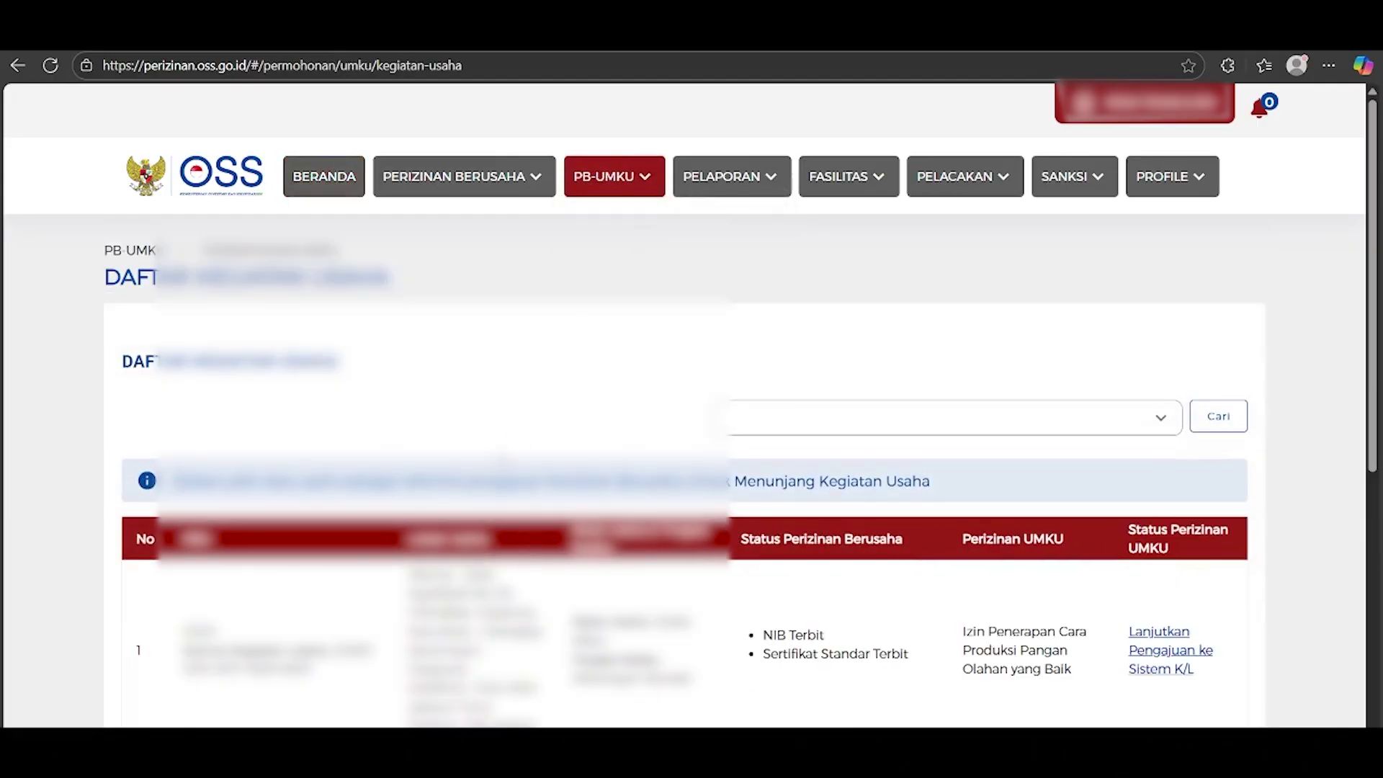
{"action": "scroll", "coordinate": [684, 468], "scroll_direction": "down", "scroll_amount": 4}
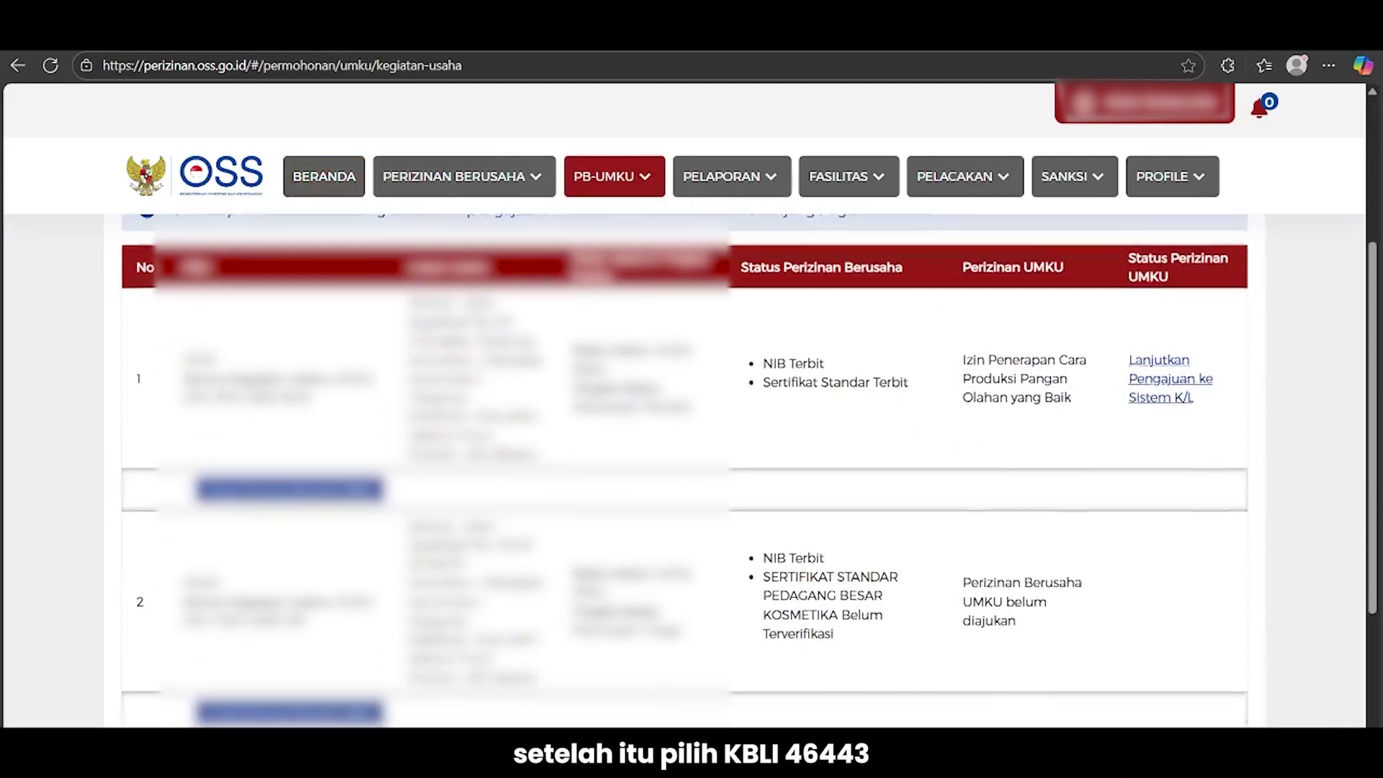
{"action": "scroll", "coordinate": [684, 468], "scroll_direction": "down", "scroll_amount": 1}
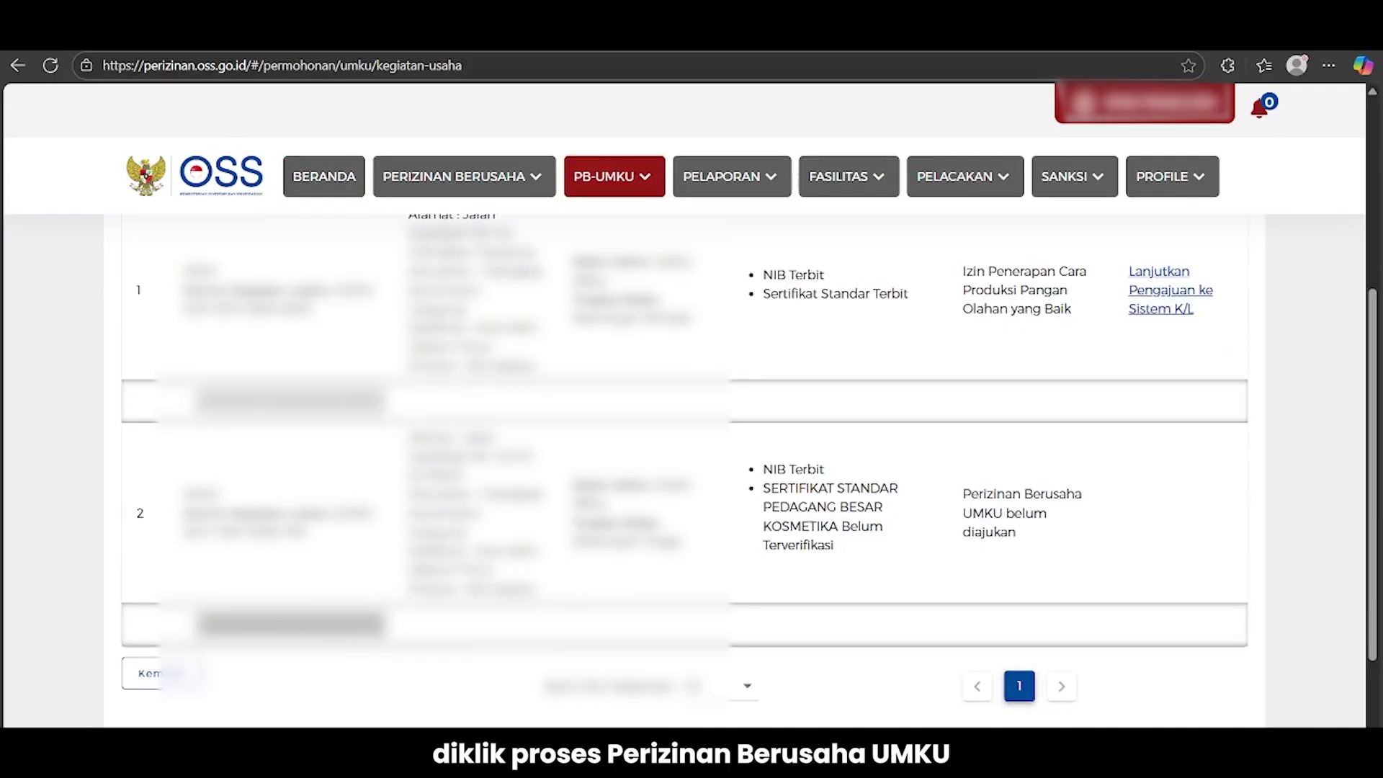
{"action": "left_click", "coordinate": [356, 625]}
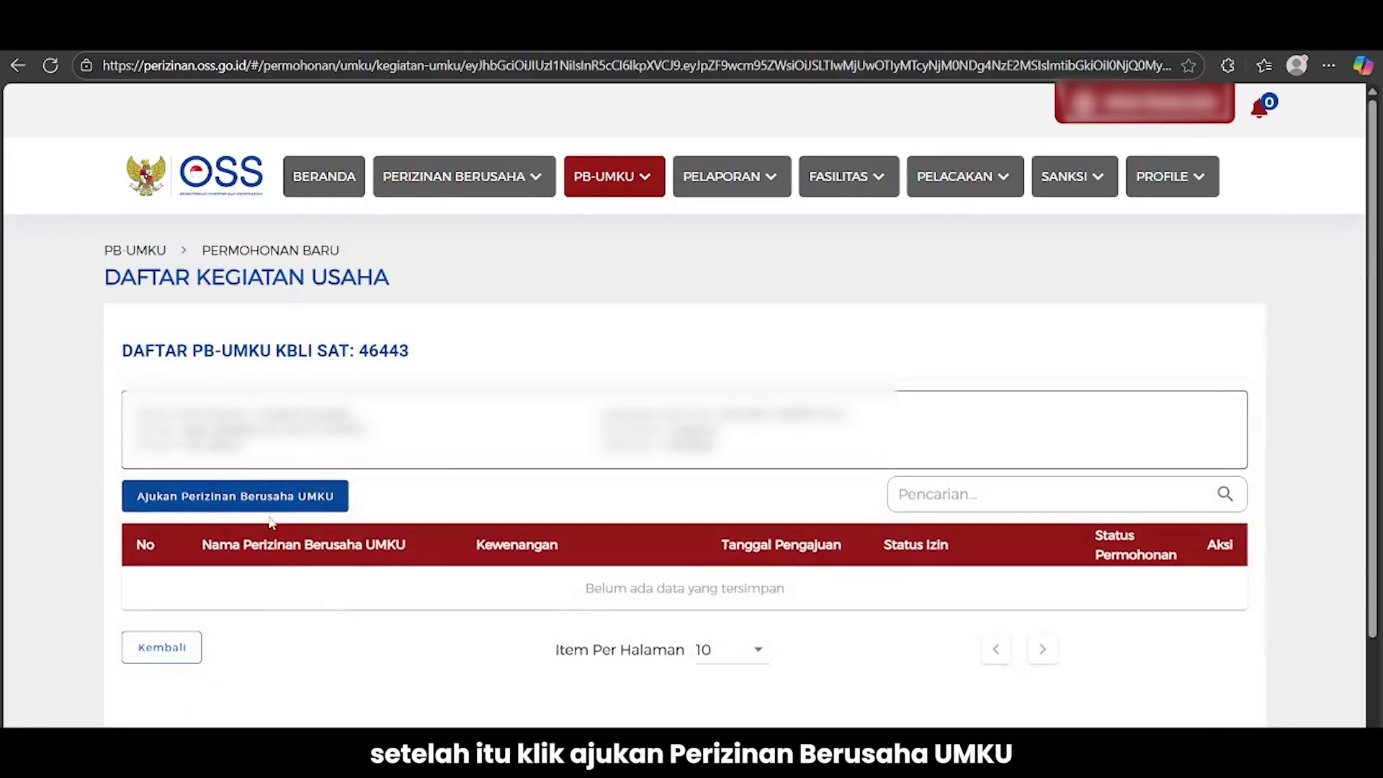
{"action": "left_click", "coordinate": [267, 508]}
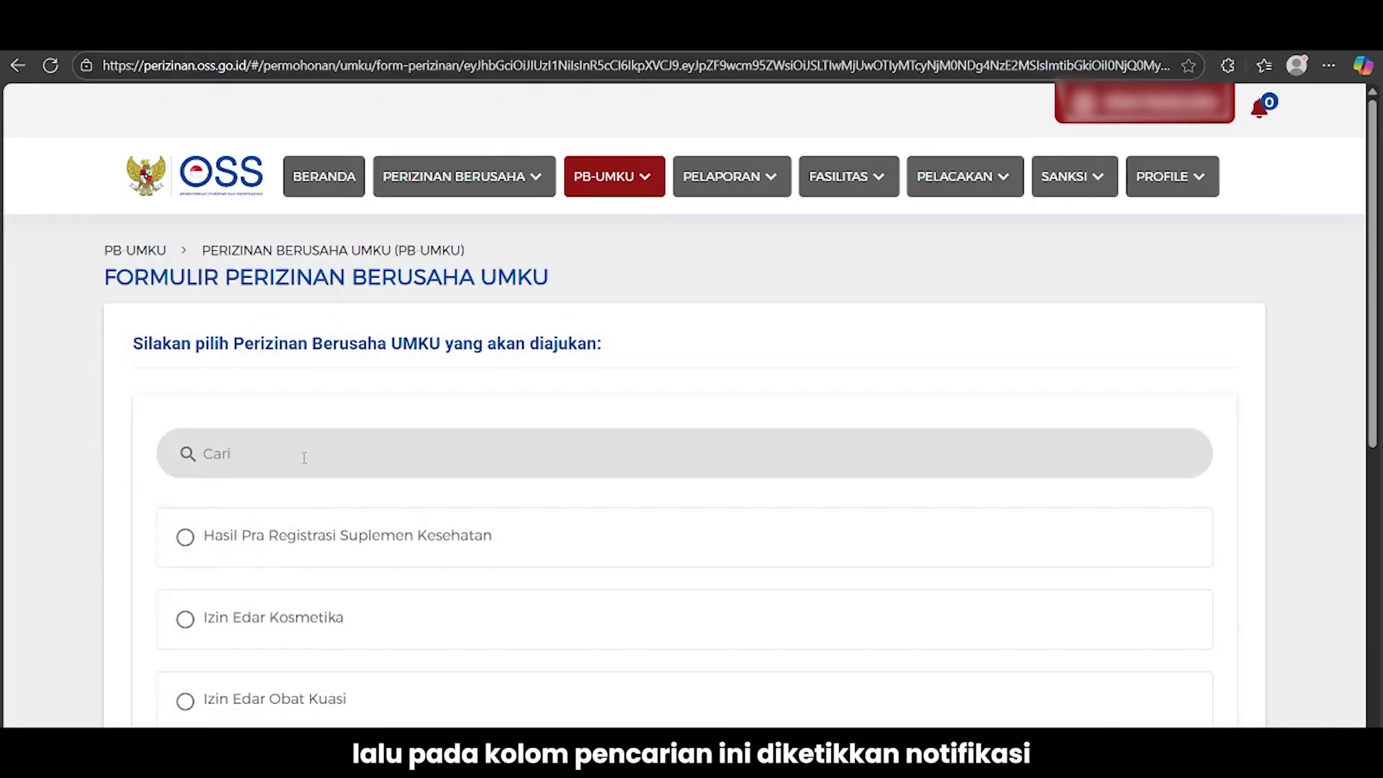
Search 'notifikasi' and select Rekomendasi Sebagai Pemohon Notifikasi Kosmetika
{"action": "left_click", "coordinate": [304, 458]}
{"action": "type", "text": "not"}
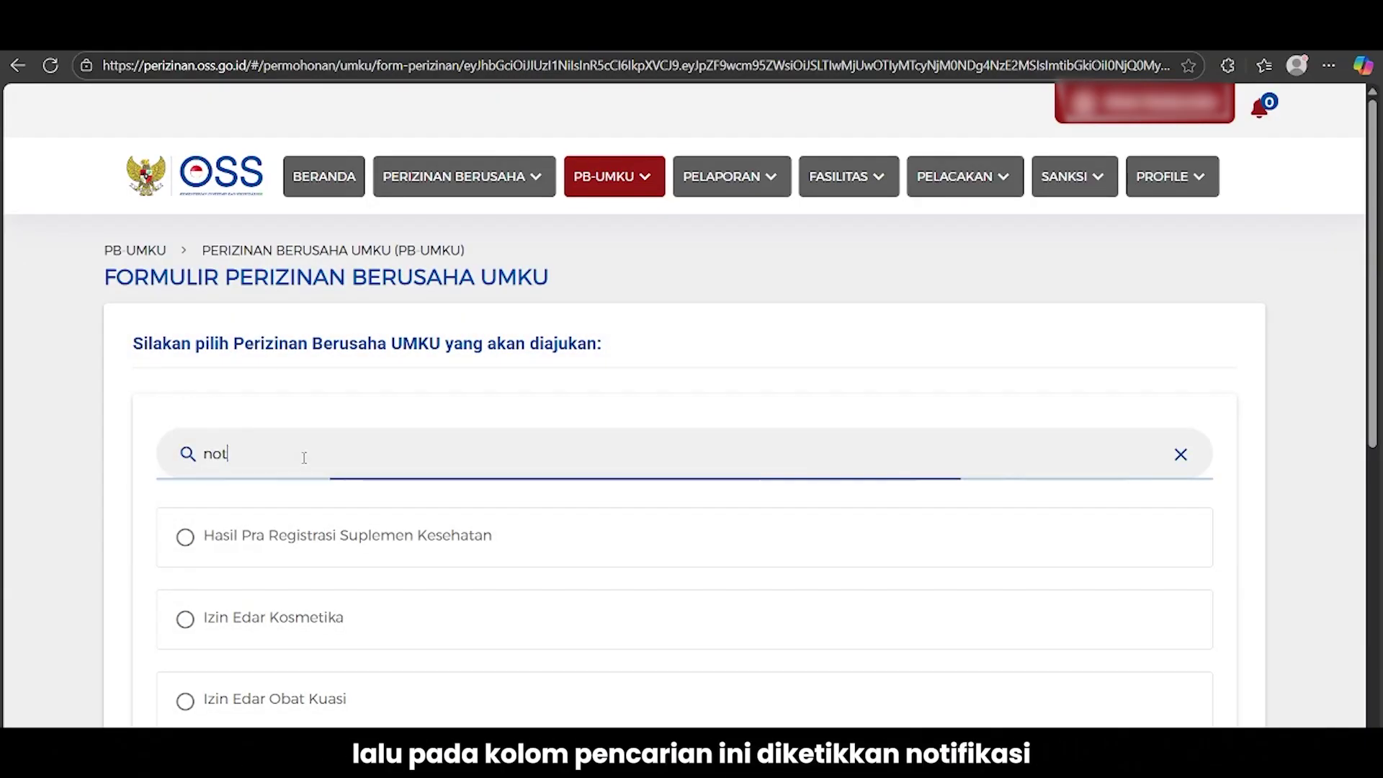
{"action": "type", "text": "ifikasi"}
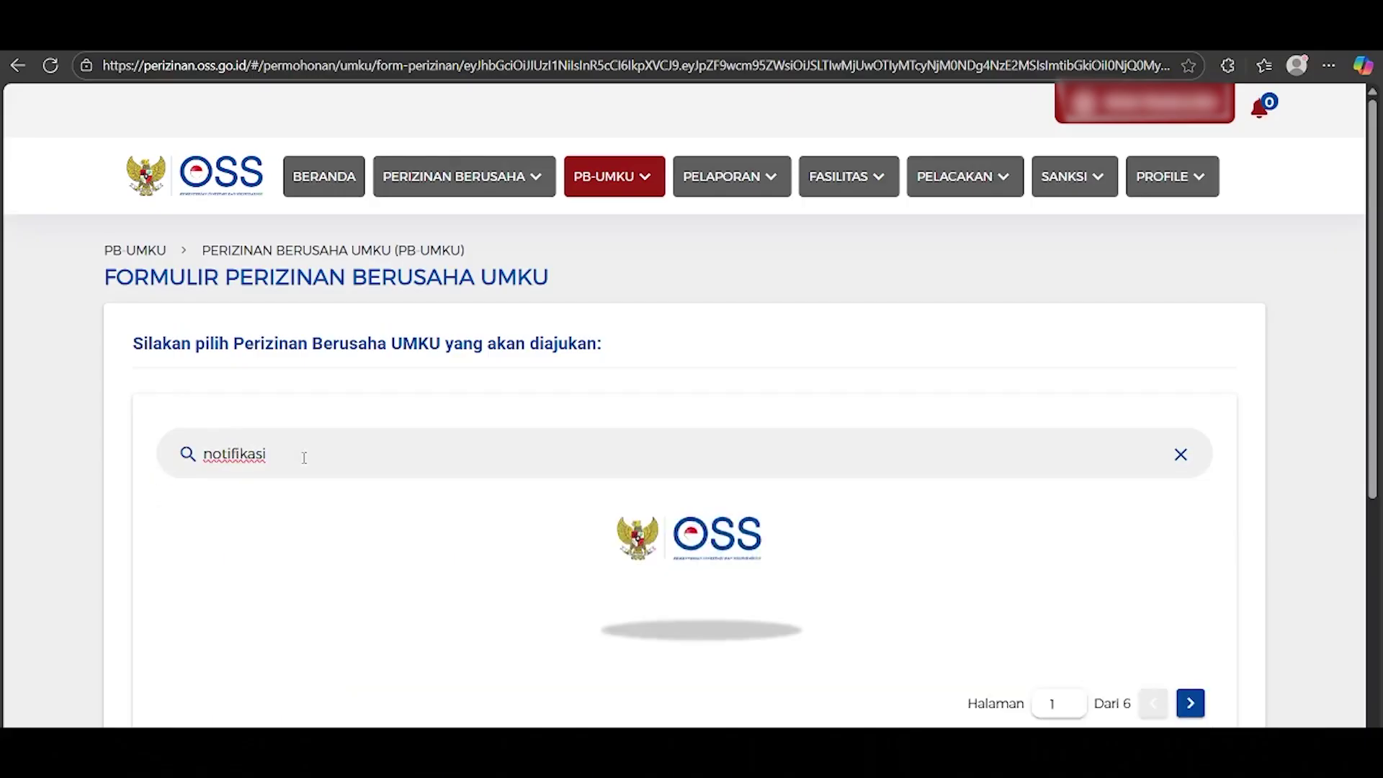
{"action": "scroll", "coordinate": [317, 502], "scroll_direction": "down", "scroll_amount": 1}
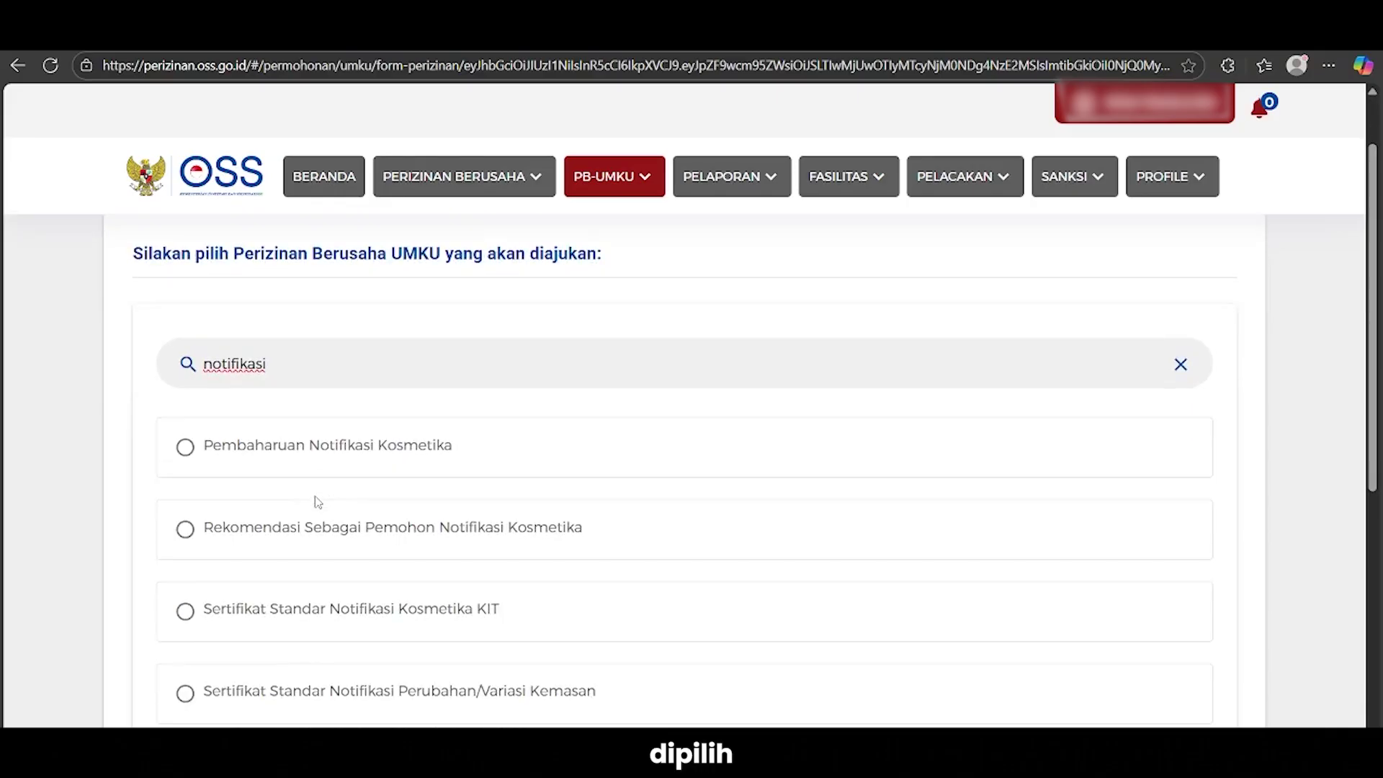
{"action": "left_click", "coordinate": [317, 533]}
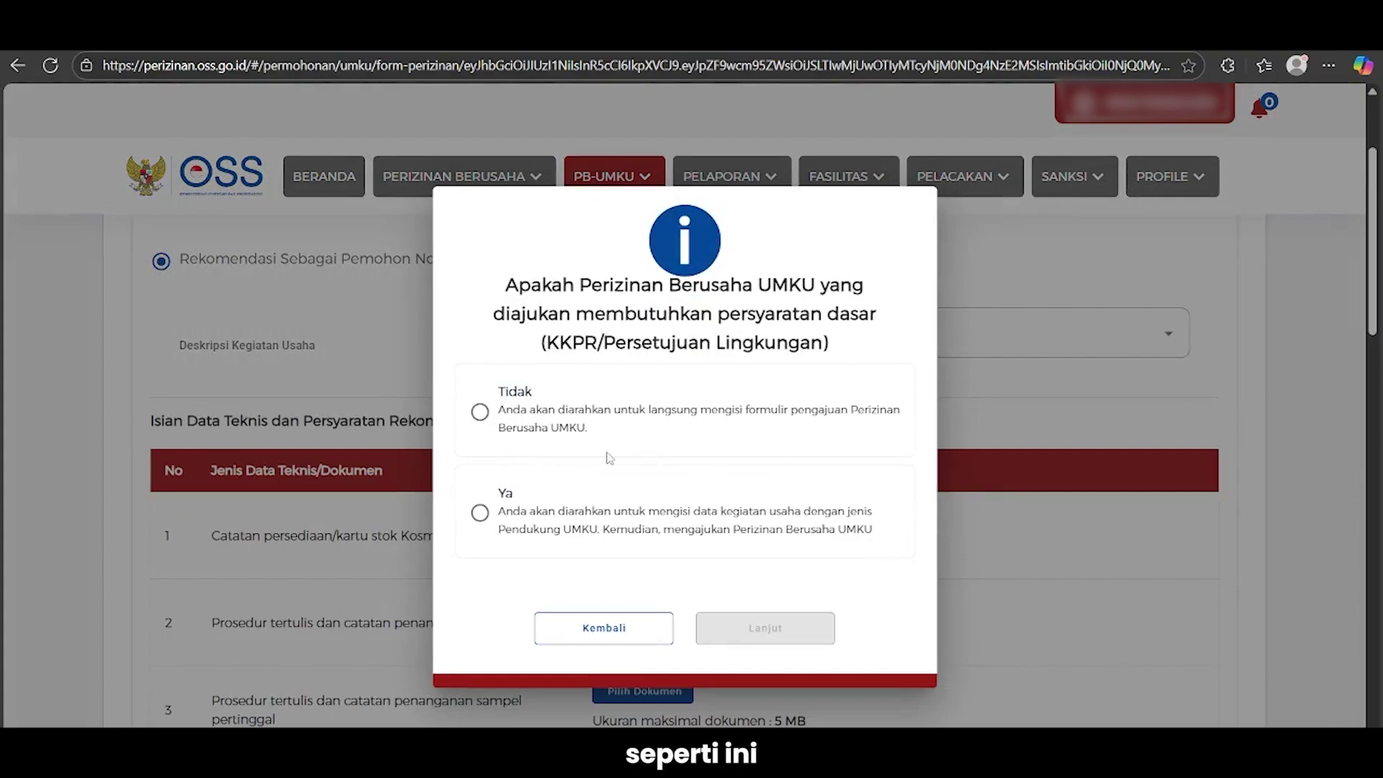
Answer Tidak to KKPR/environmental approval requirements, continue, and review the required-documents table
{"action": "left_click", "coordinate": [532, 428]}
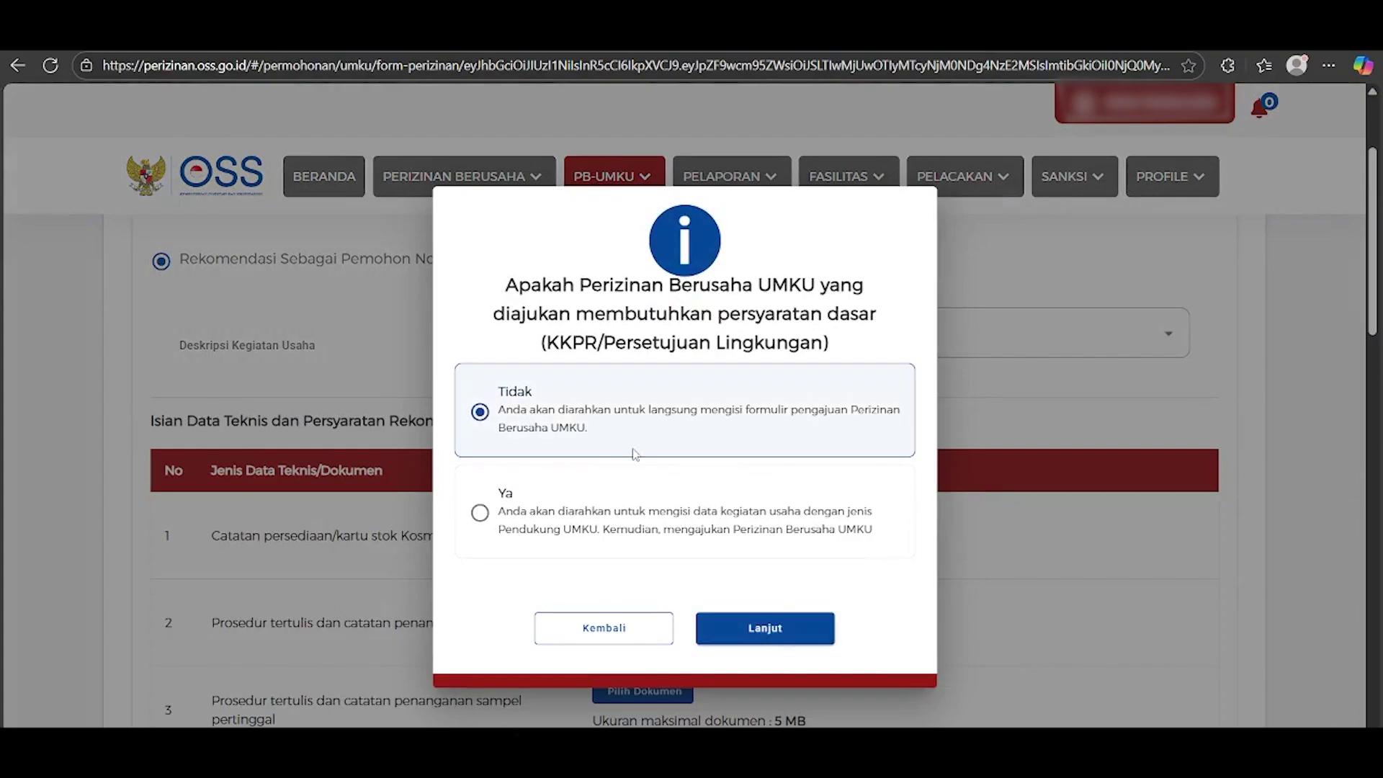
{"action": "left_click", "coordinate": [778, 630]}
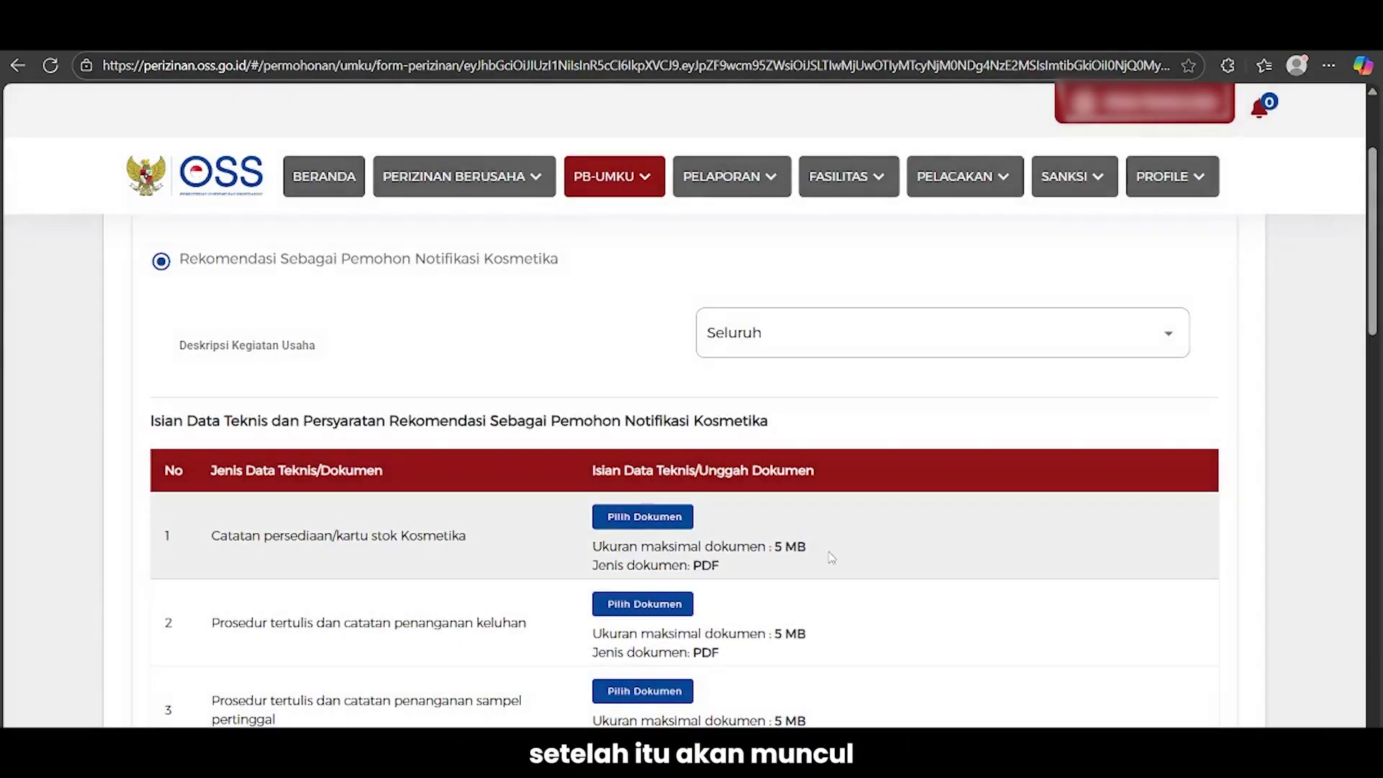
{"action": "scroll", "coordinate": [837, 513], "scroll_direction": "down", "scroll_amount": 3}
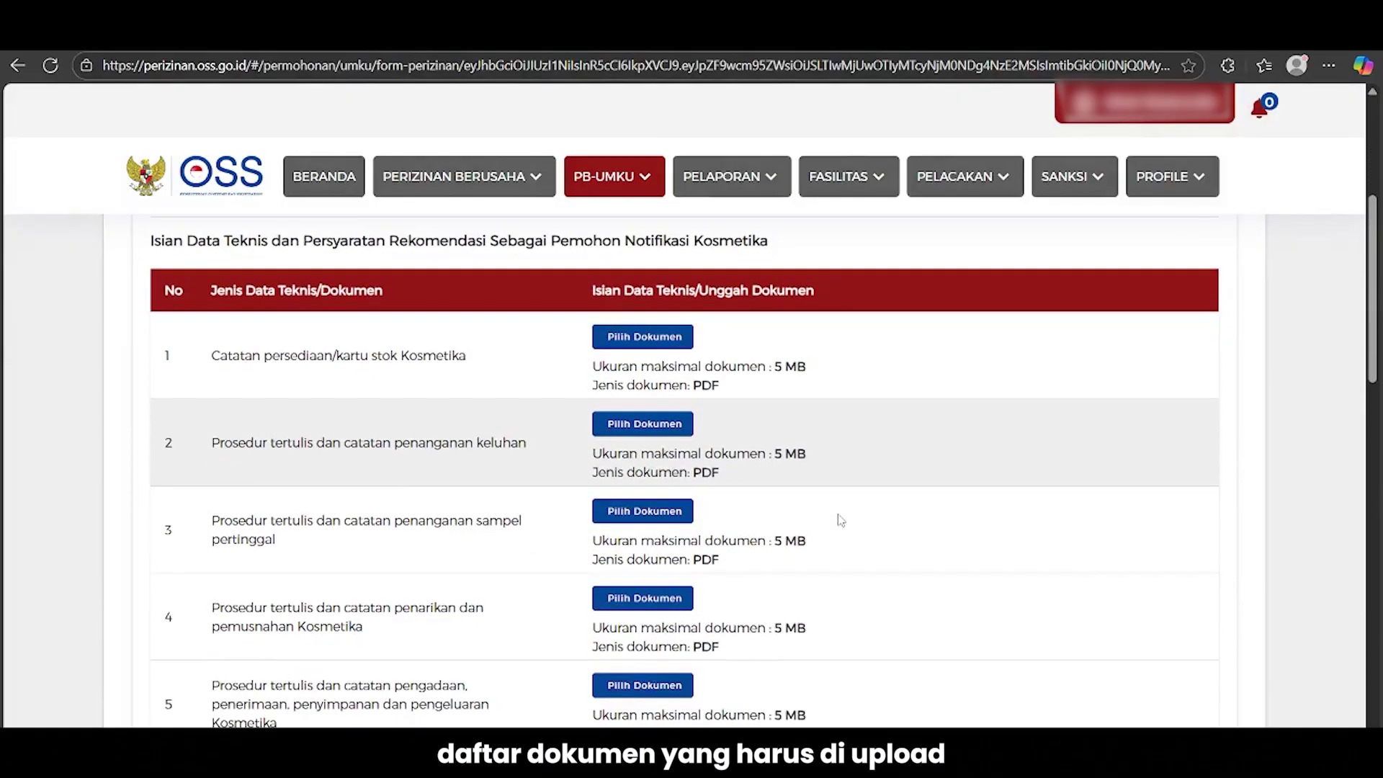
{"action": "scroll", "coordinate": [838, 515], "scroll_direction": "down", "scroll_amount": 2}
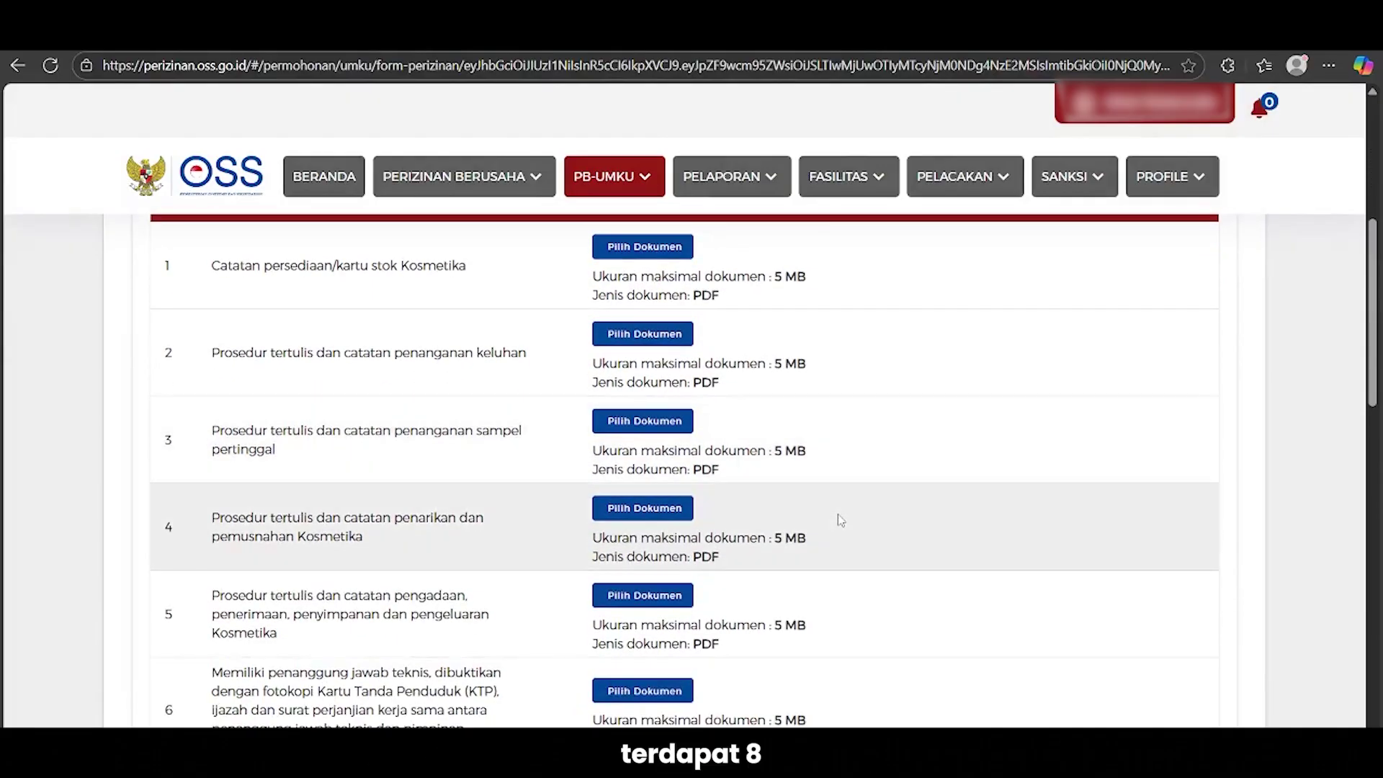
{"action": "scroll", "coordinate": [841, 521], "scroll_direction": "down", "scroll_amount": 4}
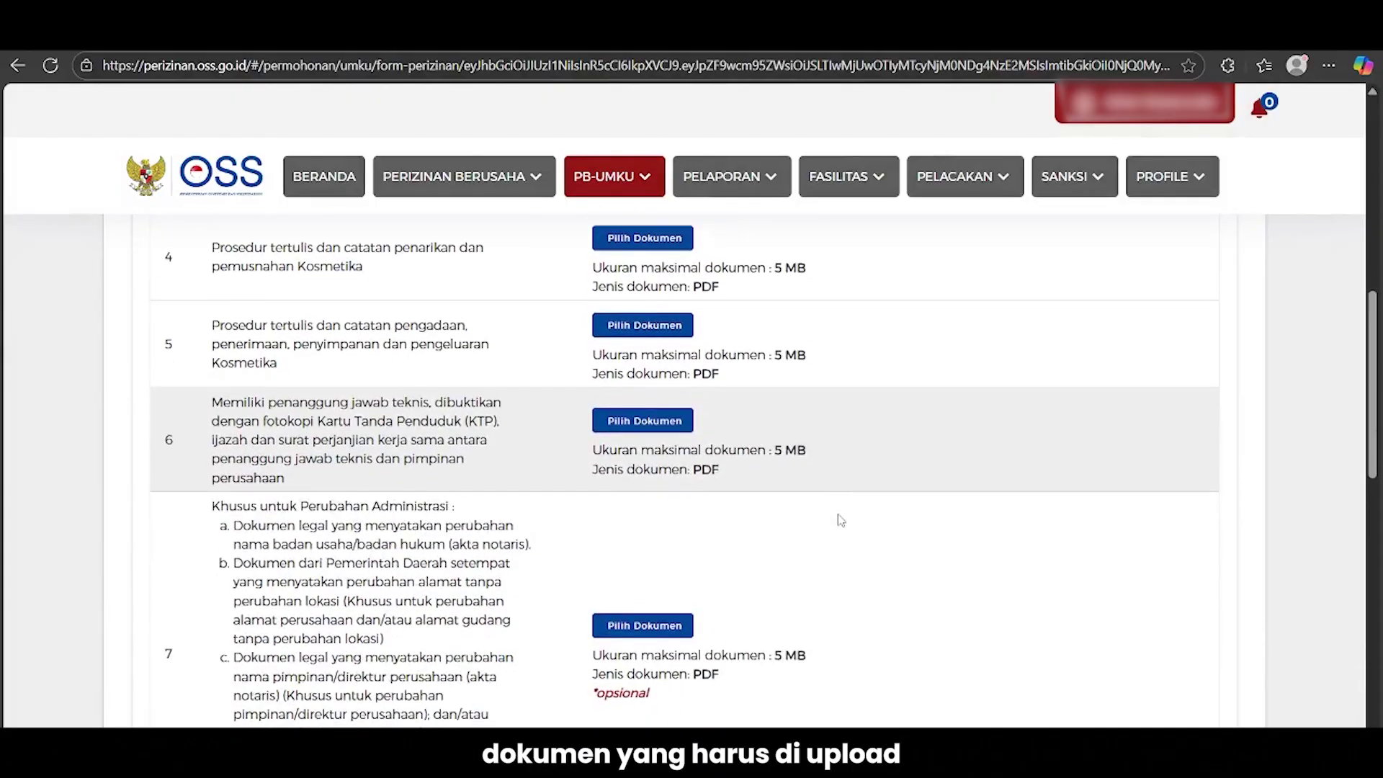
{"action": "scroll", "coordinate": [841, 520], "scroll_direction": "down", "scroll_amount": 3}
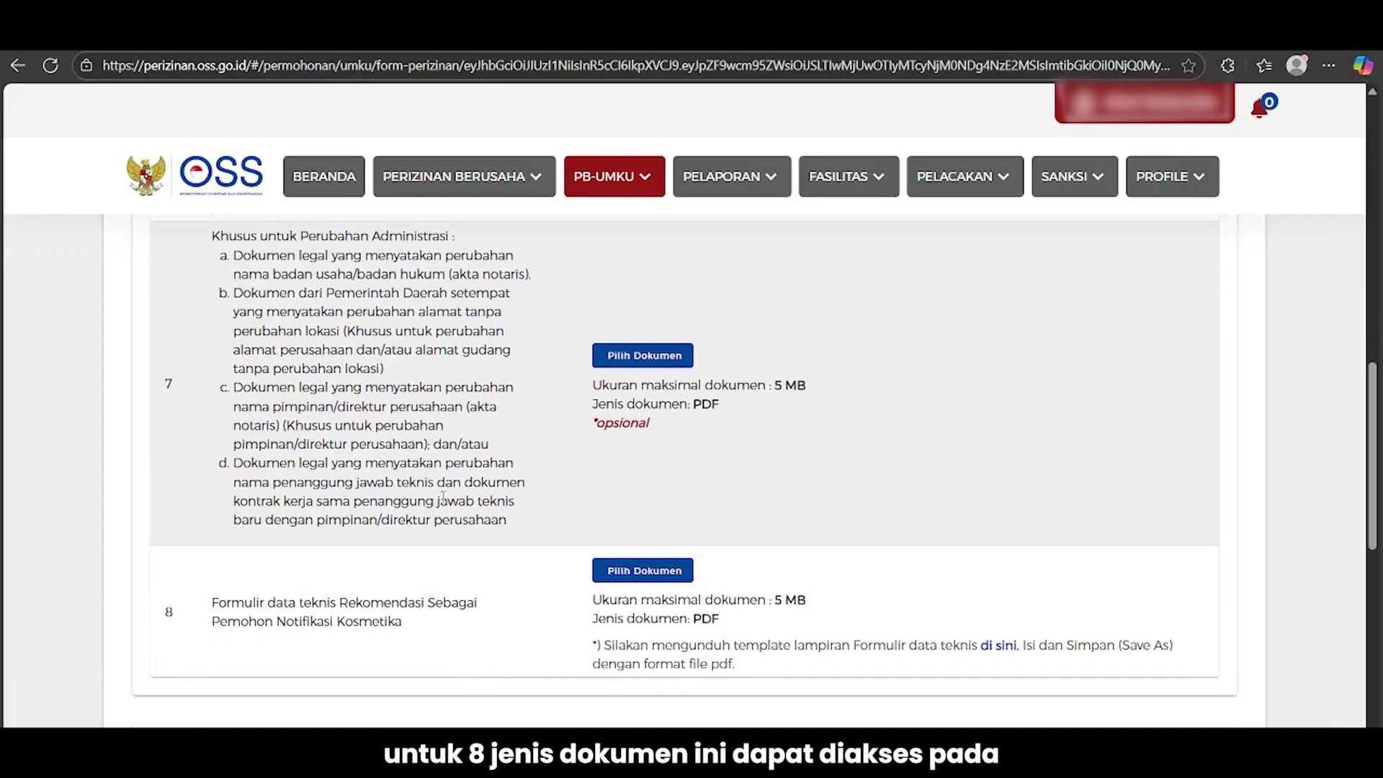
{"action": "scroll", "coordinate": [433, 472], "scroll_direction": "up", "scroll_amount": 3}
{"action": "scroll", "coordinate": [443, 497], "scroll_direction": "up", "scroll_amount": 2}
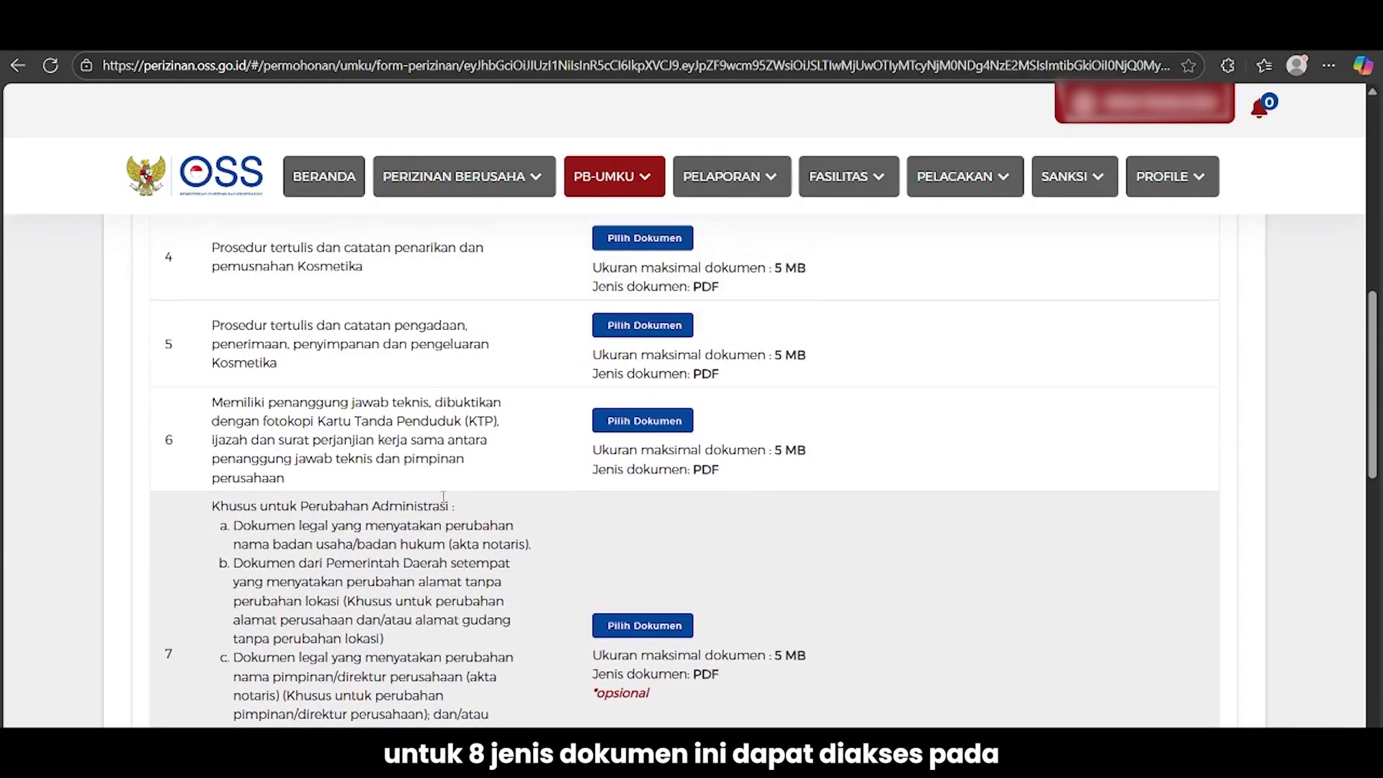
{"action": "scroll", "coordinate": [443, 503], "scroll_direction": "up", "scroll_amount": 3}
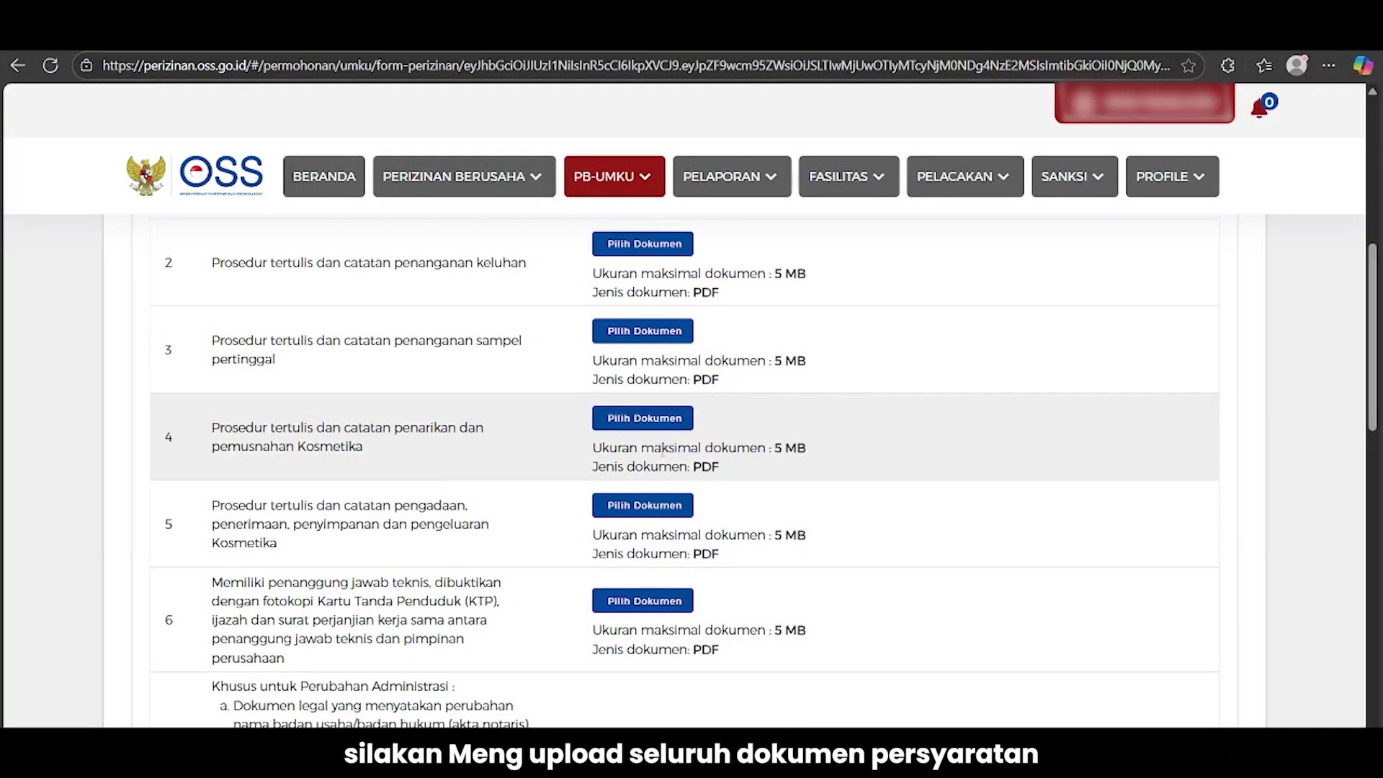
{"action": "scroll", "coordinate": [663, 453], "scroll_direction": "up", "scroll_amount": 2}
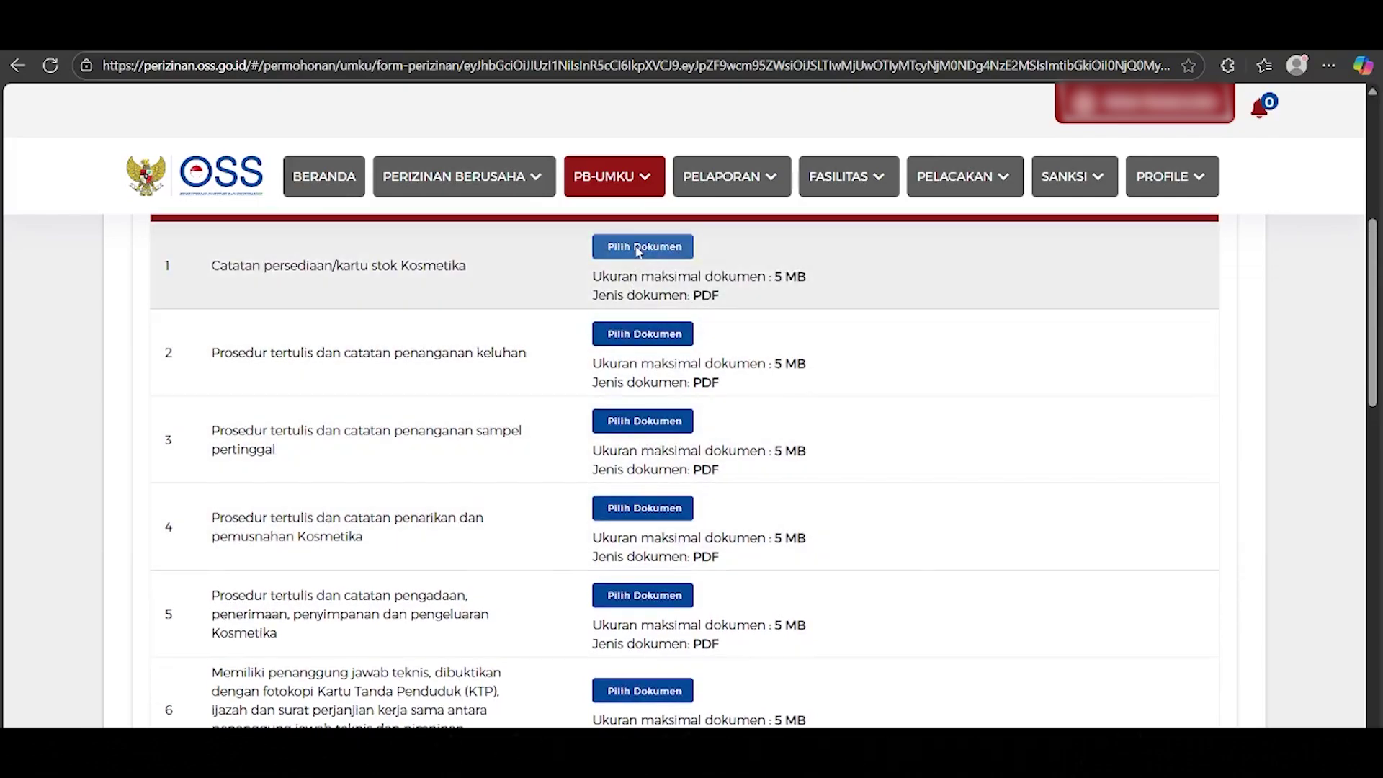
Upload Kartu Stok.pdf, the complaint-handling and retained-sample procedure PDFs from Downloads > Notifkos to rows 1–3
{"action": "left_click", "coordinate": [639, 249]}
{"action": "left_click", "coordinate": [79, 219]}
{"action": "scroll", "coordinate": [358, 281], "scroll_direction": "down", "scroll_amount": 2}
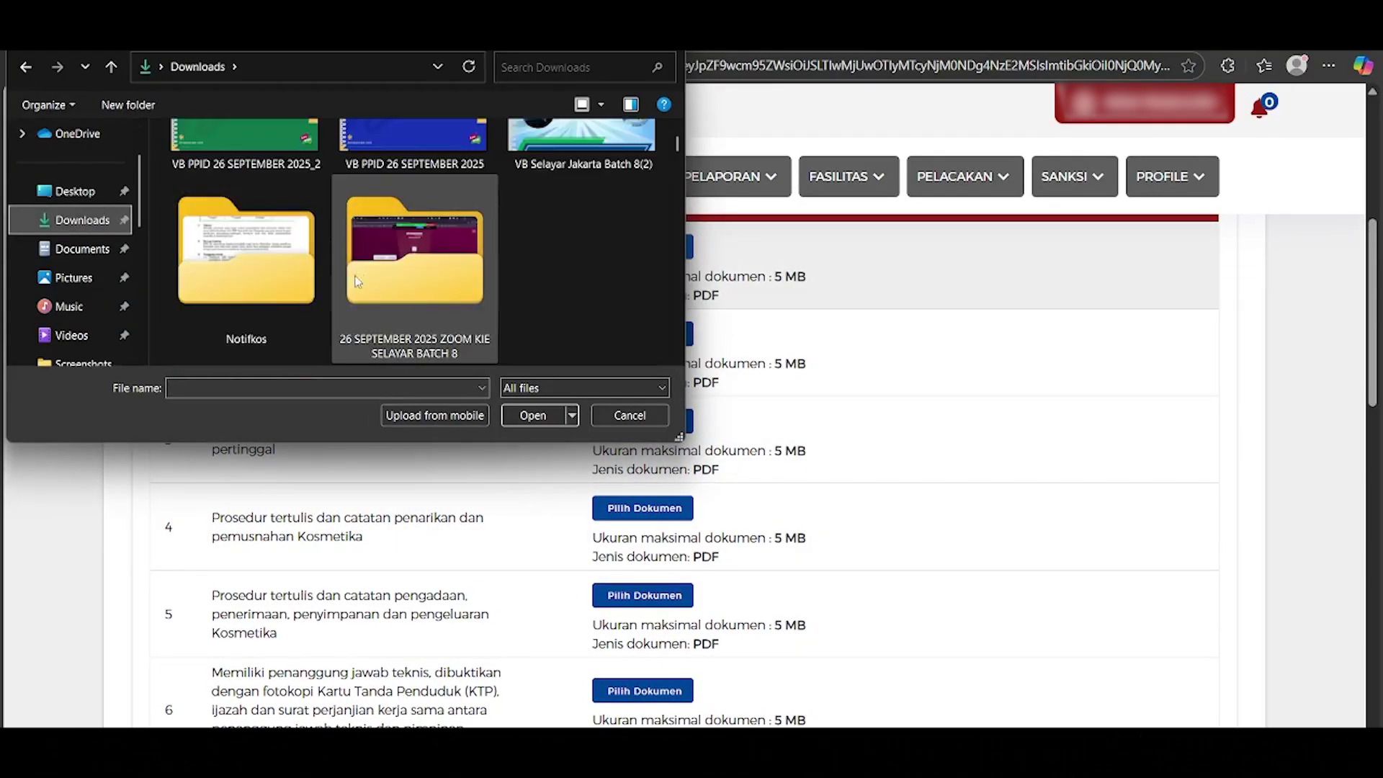
{"action": "double_click", "coordinate": [245, 252]}
{"action": "left_click", "coordinate": [210, 231]}
{"action": "left_click", "coordinate": [533, 415]}
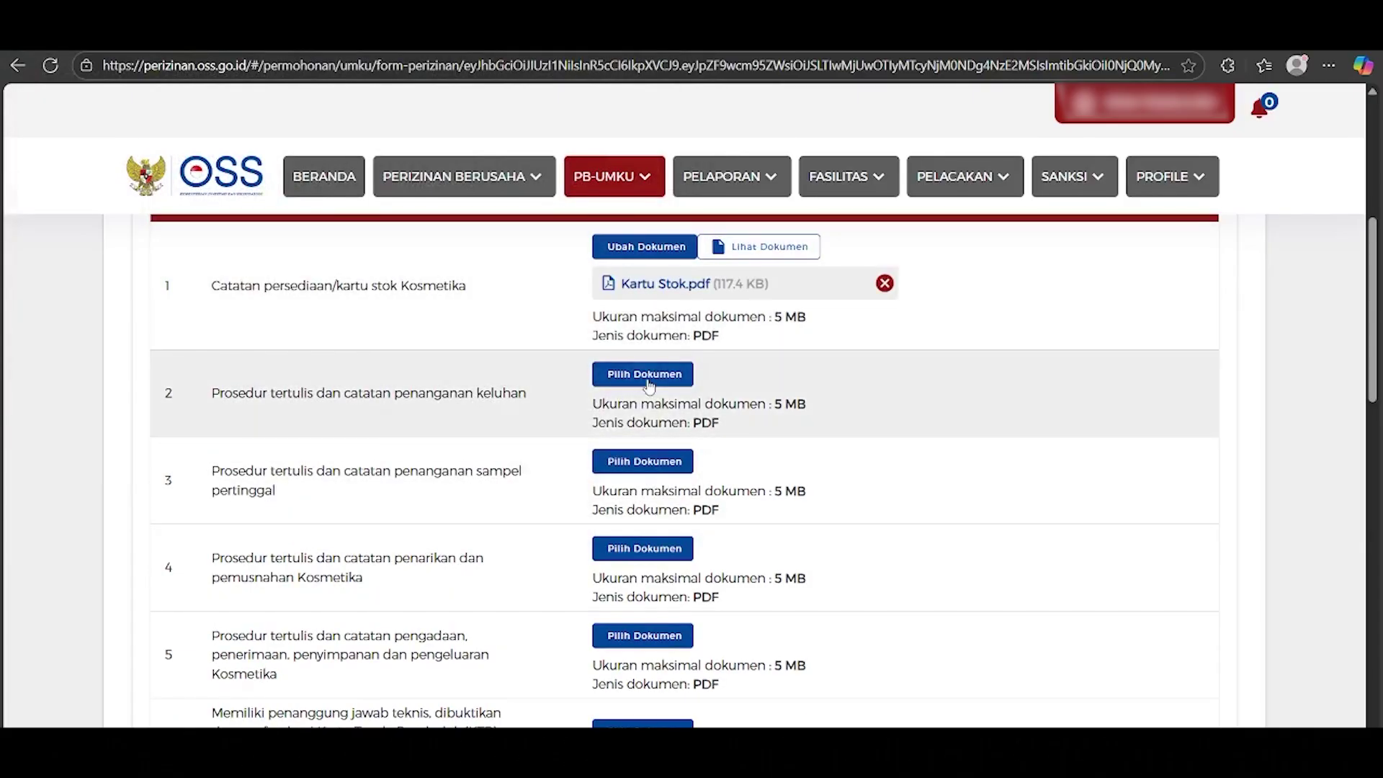
{"action": "left_click", "coordinate": [650, 383]}
{"action": "left_click", "coordinate": [281, 262]}
{"action": "left_click", "coordinate": [529, 414]}
{"action": "left_click", "coordinate": [628, 500]}
{"action": "double_click", "coordinate": [309, 287]}
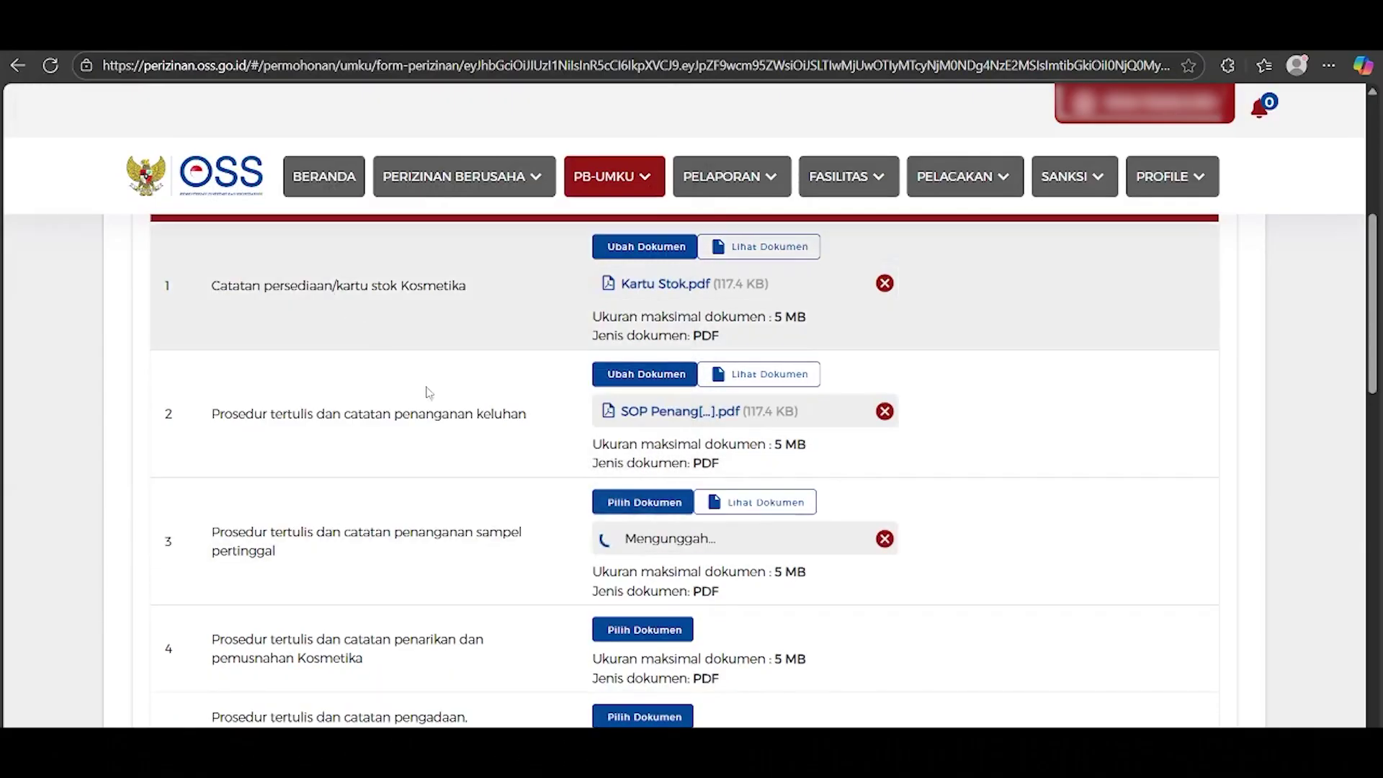
Upload the recall, procurement, technical responsible person and technical data form PDFs to rows 4, 5, 6 and 8
{"action": "scroll", "coordinate": [430, 393], "scroll_direction": "down", "scroll_amount": 2}
{"action": "left_click", "coordinate": [652, 453]}
{"action": "double_click", "coordinate": [310, 312]}
{"action": "scroll", "coordinate": [633, 502], "scroll_direction": "down", "scroll_amount": 1}
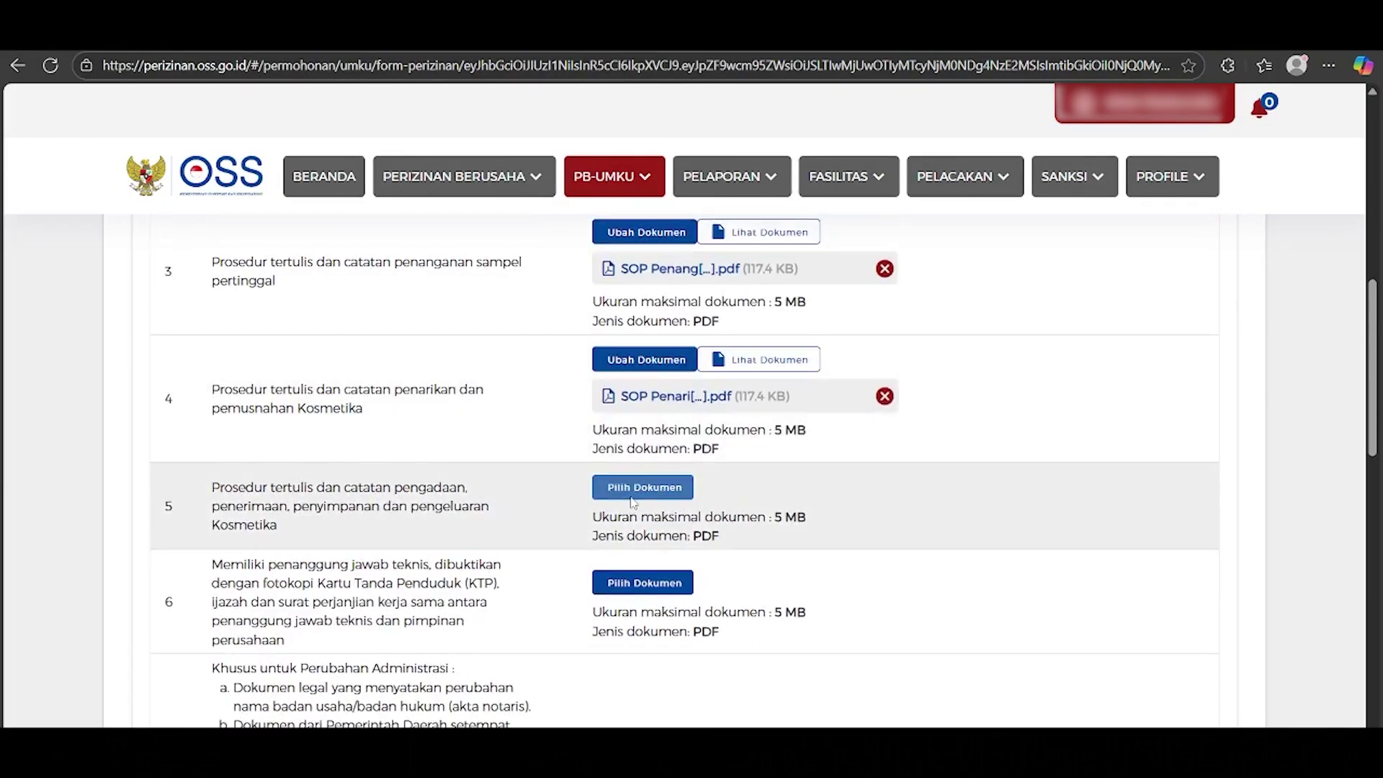
{"action": "left_click", "coordinate": [631, 497]}
{"action": "double_click", "coordinate": [310, 340]}
{"action": "scroll", "coordinate": [631, 503], "scroll_direction": "down", "scroll_amount": 2}
{"action": "left_click", "coordinate": [638, 452]}
{"action": "double_click", "coordinate": [288, 182]}
{"action": "scroll", "coordinate": [590, 513], "scroll_direction": "down", "scroll_amount": 4}
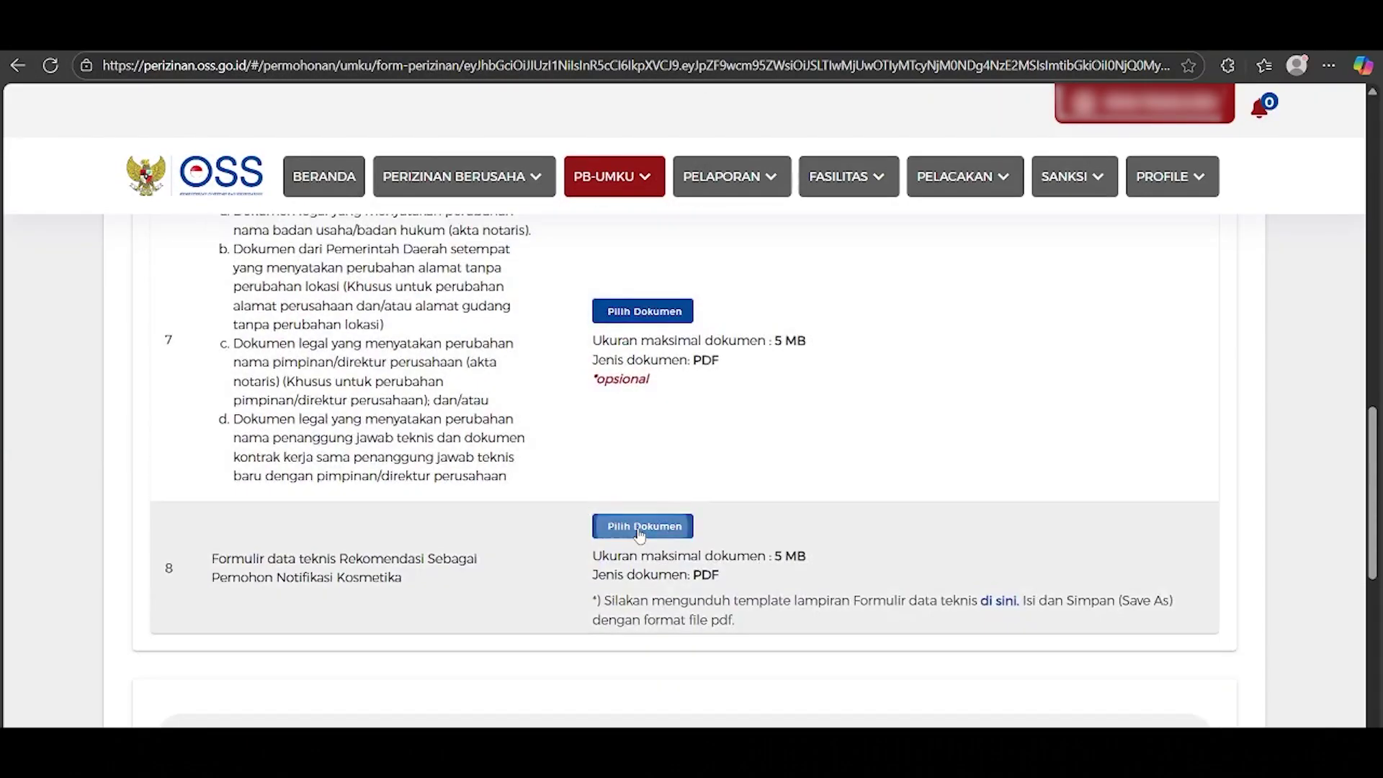
{"action": "left_click", "coordinate": [640, 533]}
{"action": "double_click", "coordinate": [245, 208]}
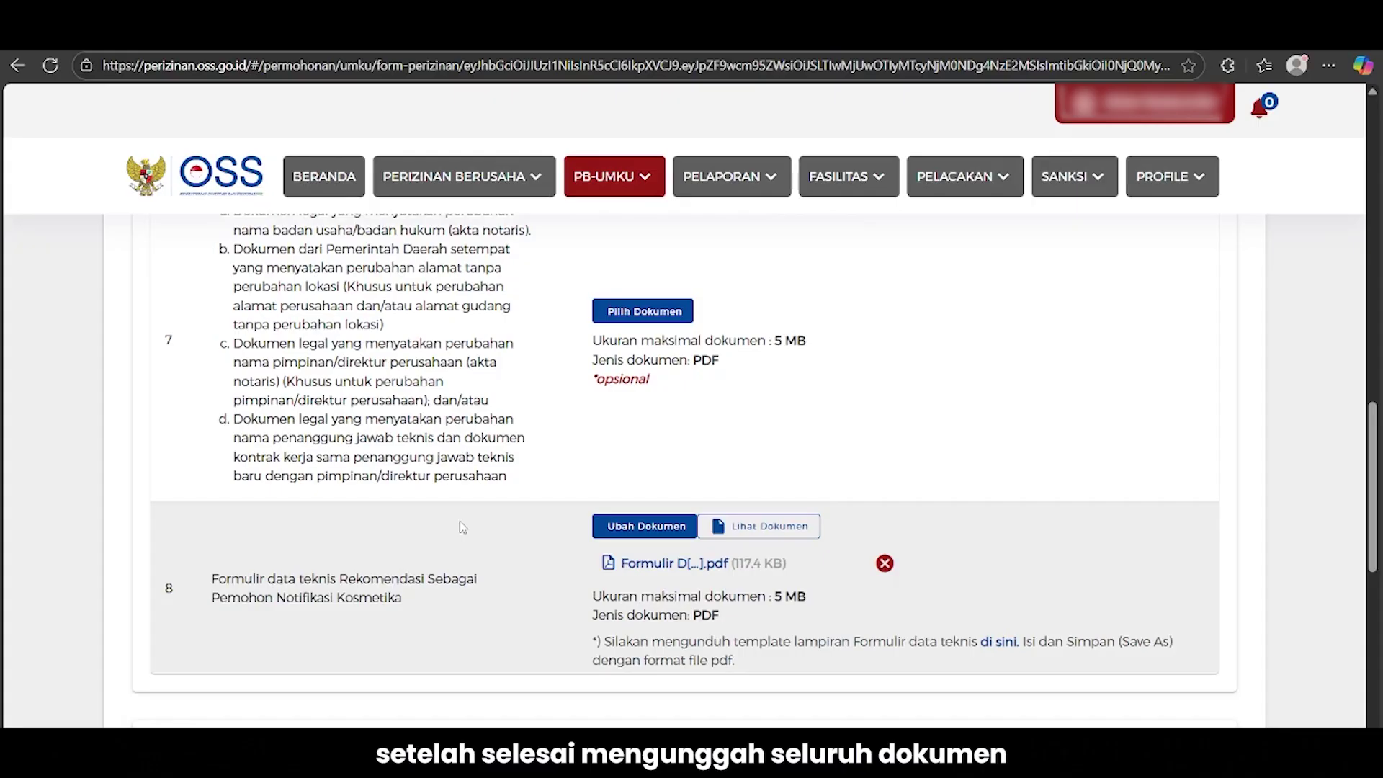
{"action": "scroll", "coordinate": [461, 526], "scroll_direction": "down", "scroll_amount": 4}
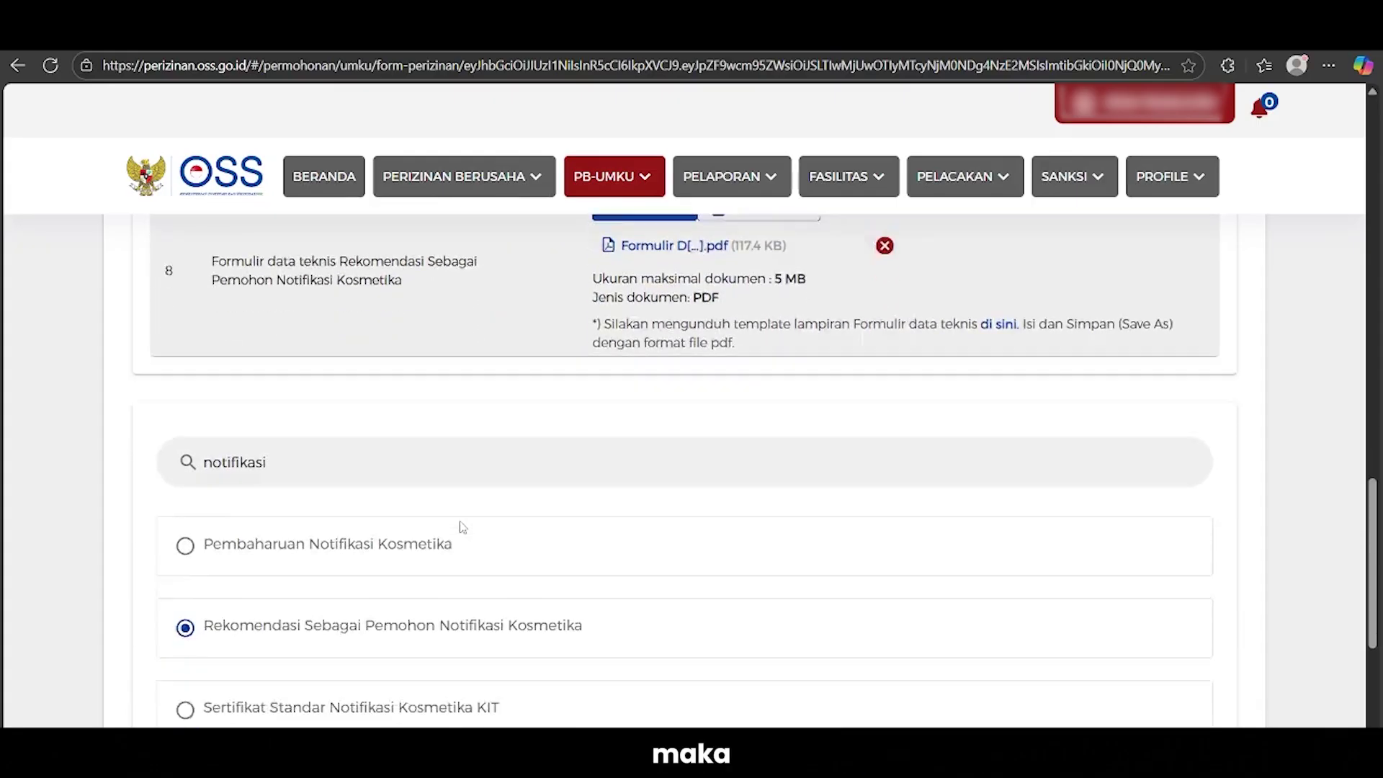
Tick the data accuracy declaration and submit the cosmetics notification recommendation application
{"action": "scroll", "coordinate": [463, 528], "scroll_direction": "down", "scroll_amount": 3}
{"action": "scroll", "coordinate": [463, 528], "scroll_direction": "down", "scroll_amount": 3}
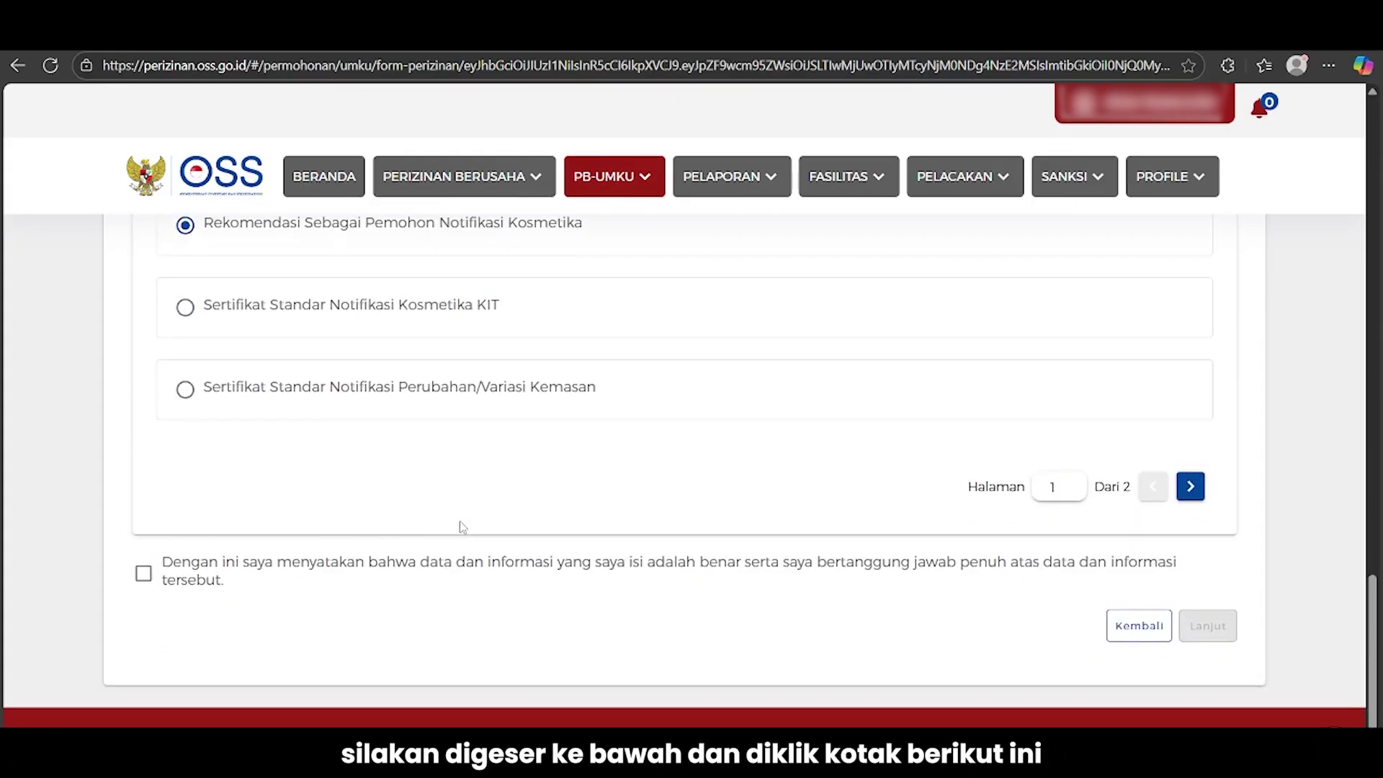
{"action": "left_click", "coordinate": [144, 574]}
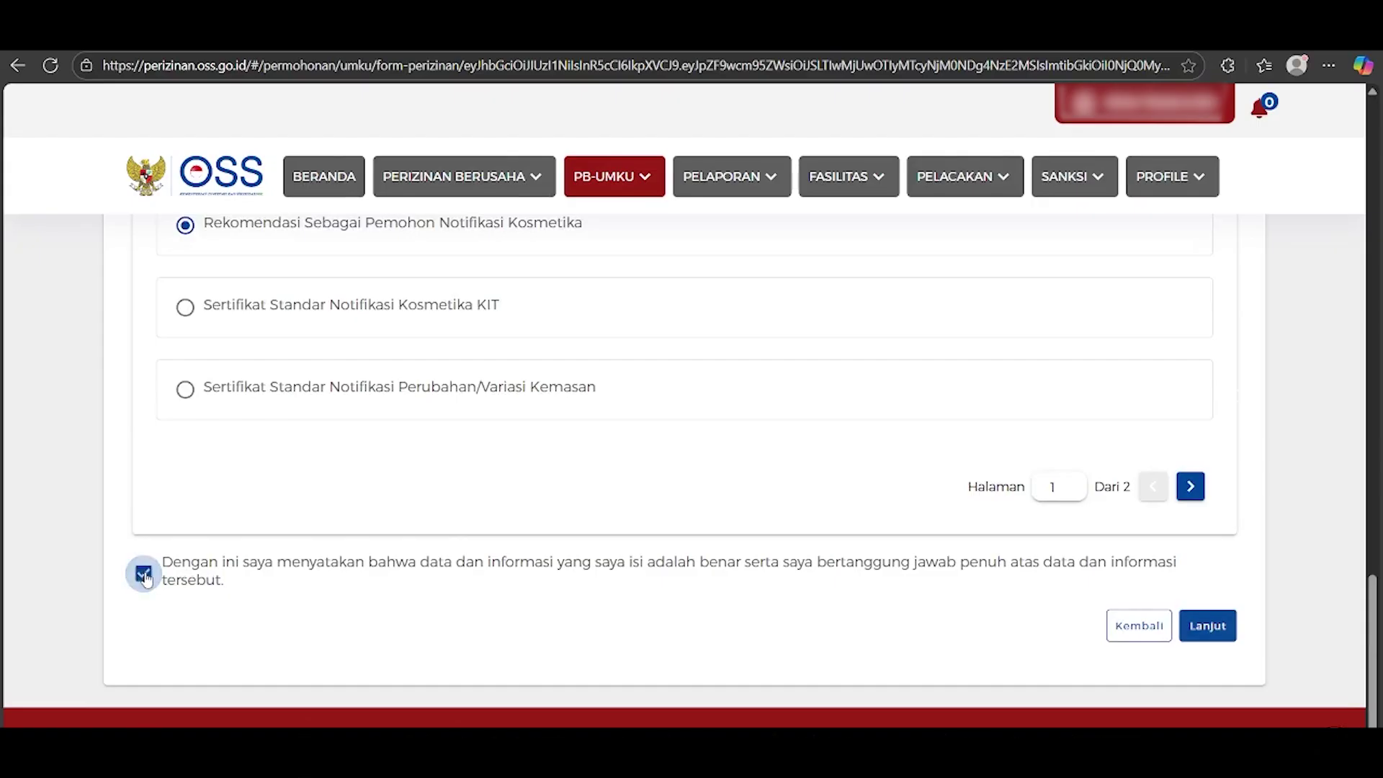
{"action": "left_click", "coordinate": [1207, 627]}
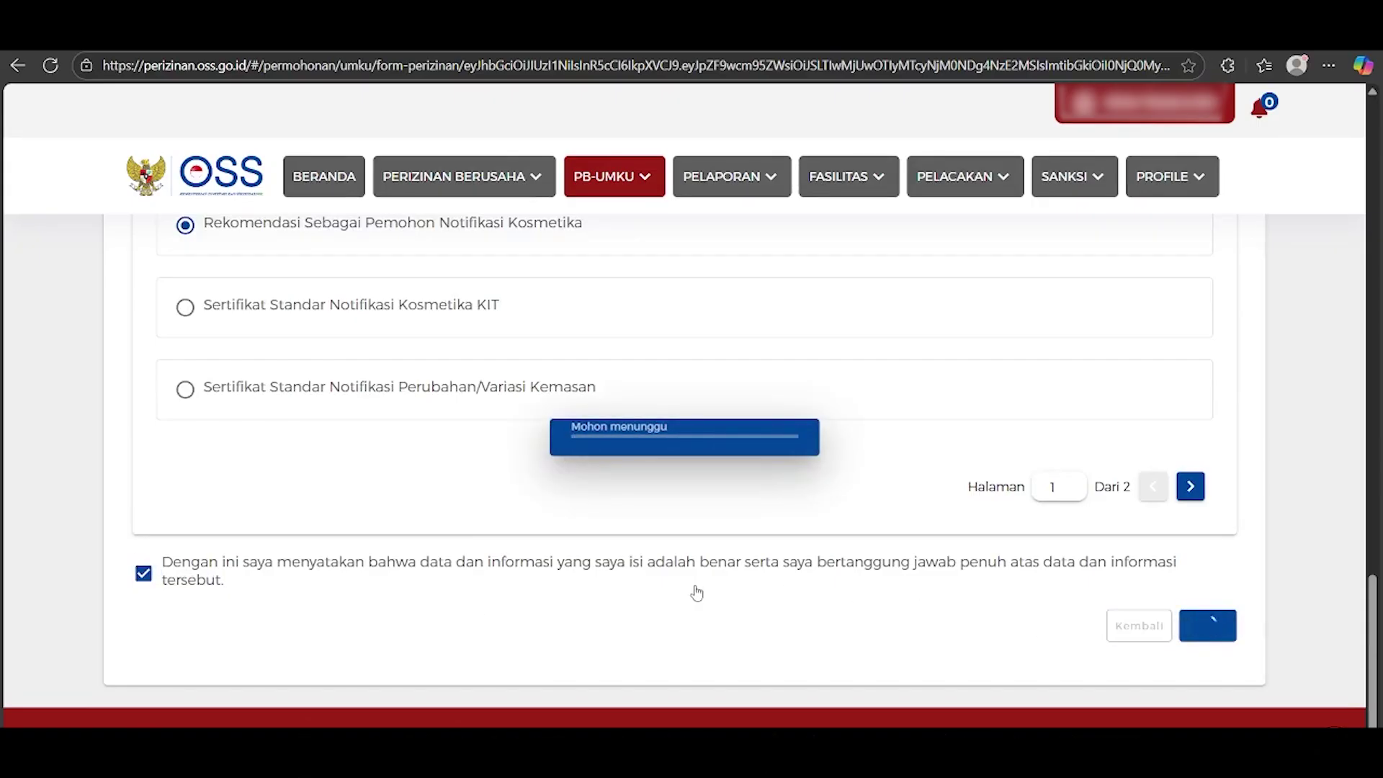